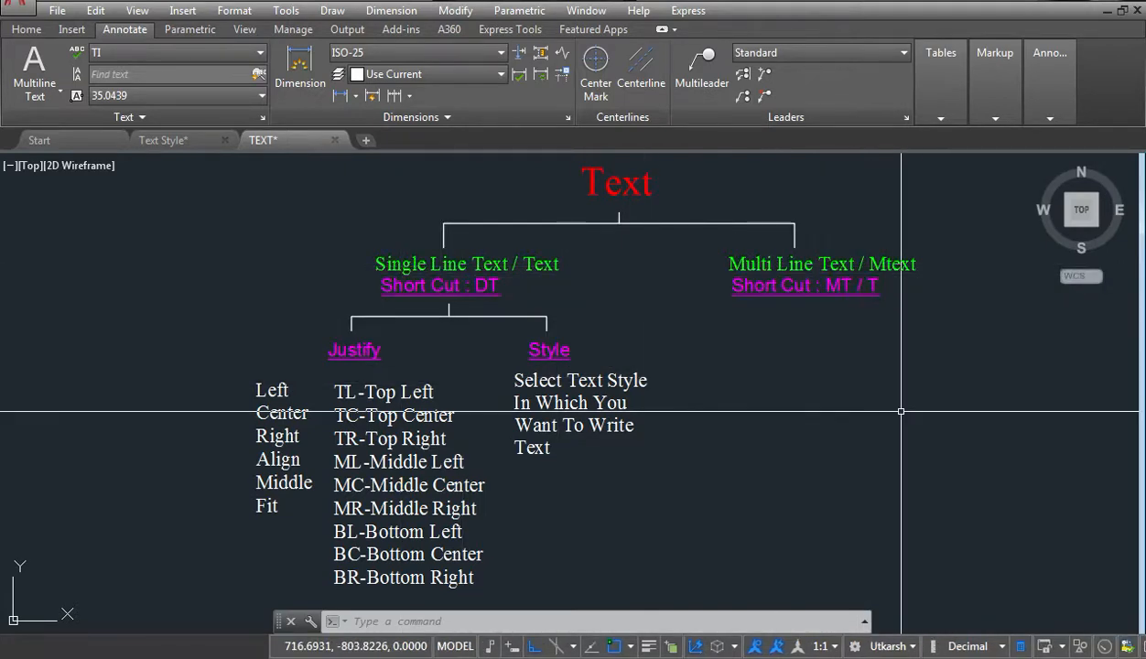
Start single-line text below the Multi Line Text heading with a height of about 97.6 and a rotation of 0.
type("DT")
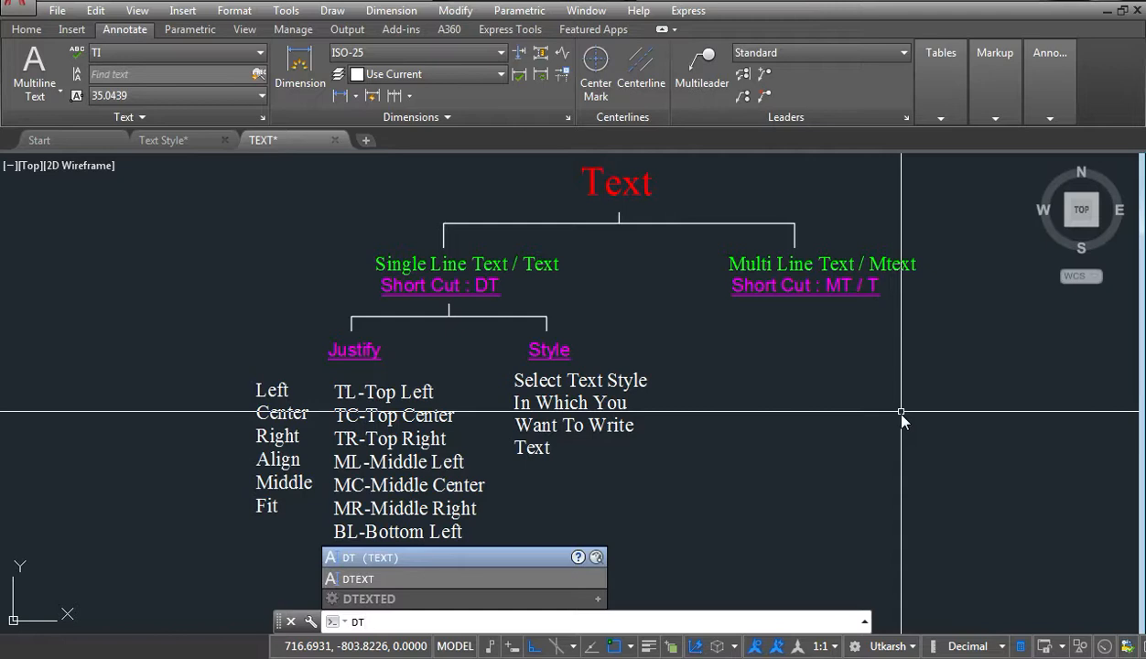
key("Down")
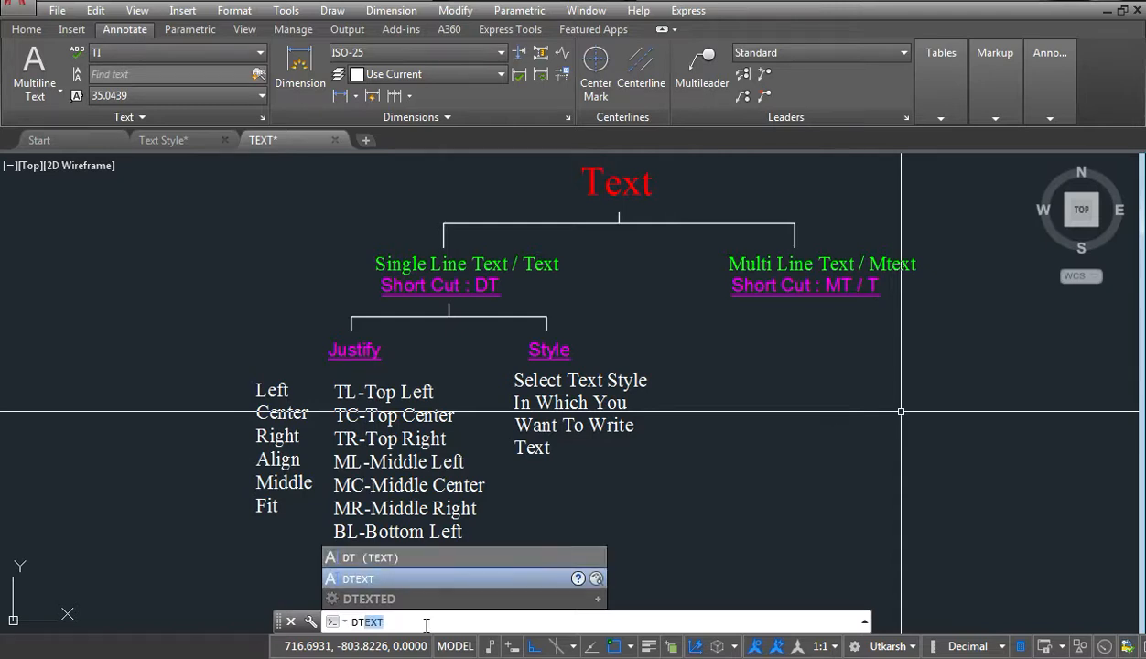
key("Return")
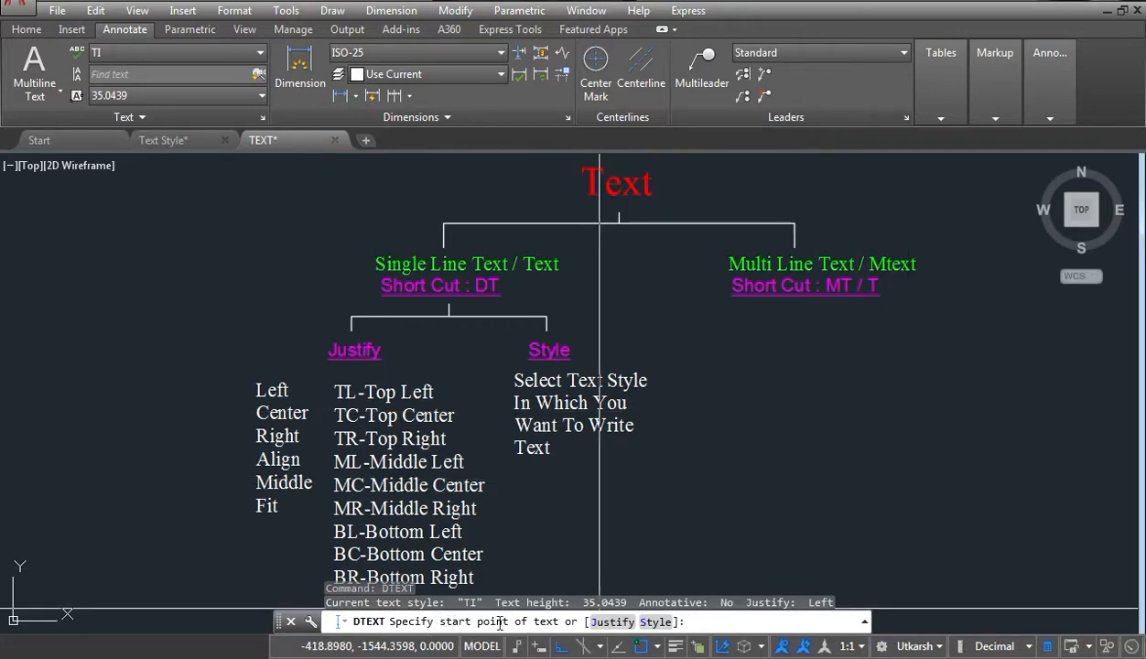
left_click(780, 403)
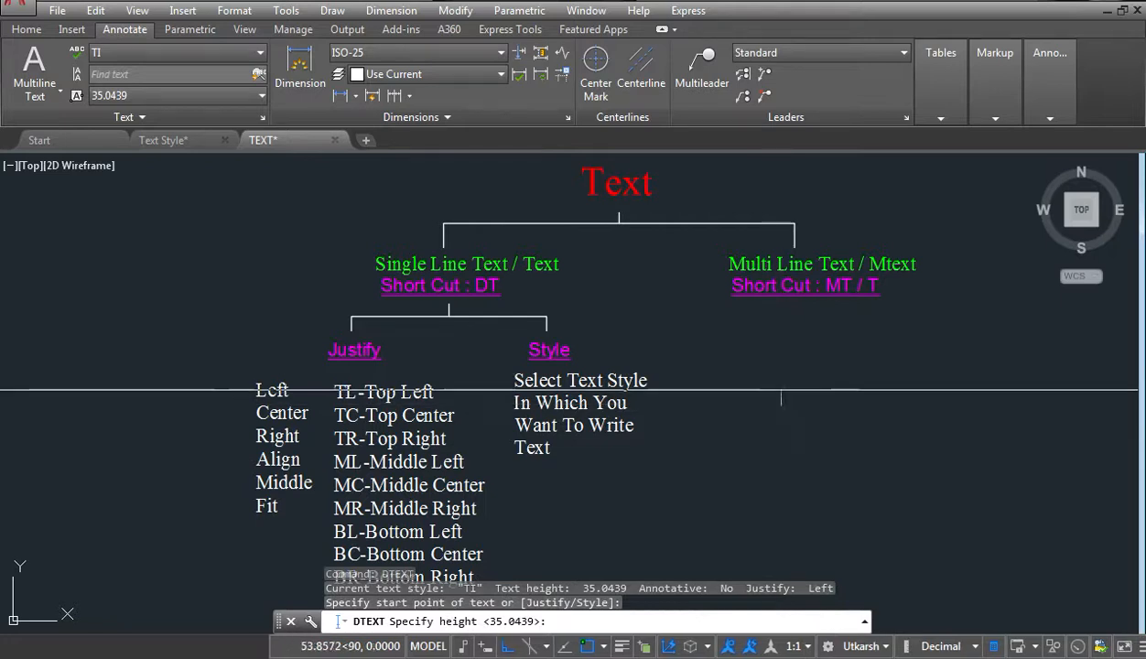
left_click(772, 379)
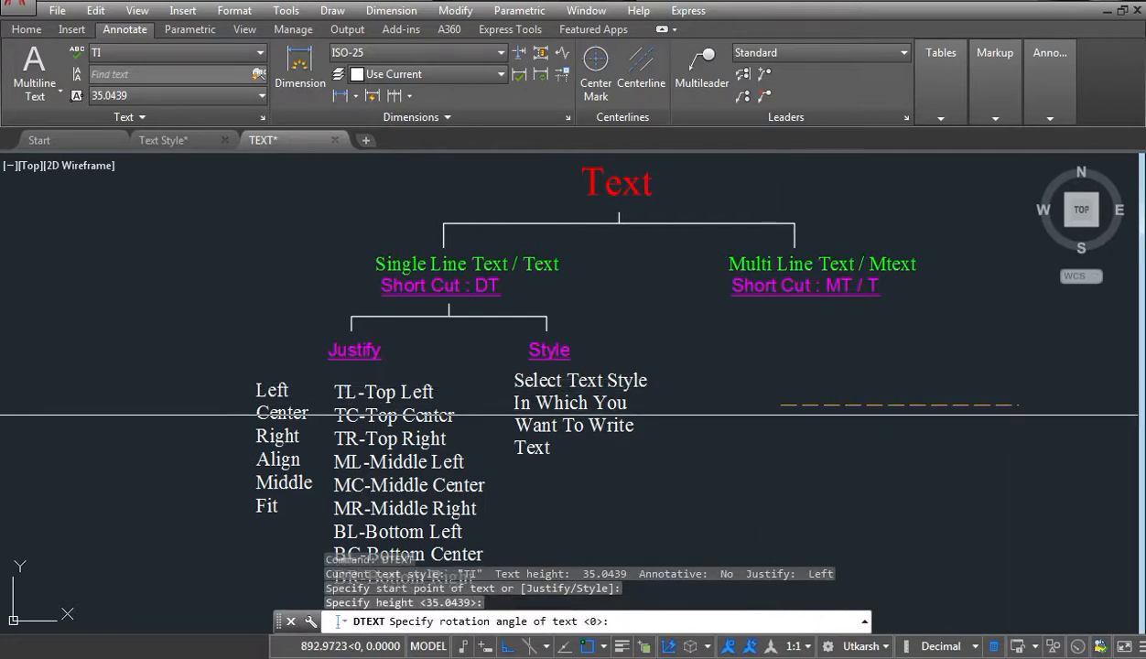
left_click(1019, 415)
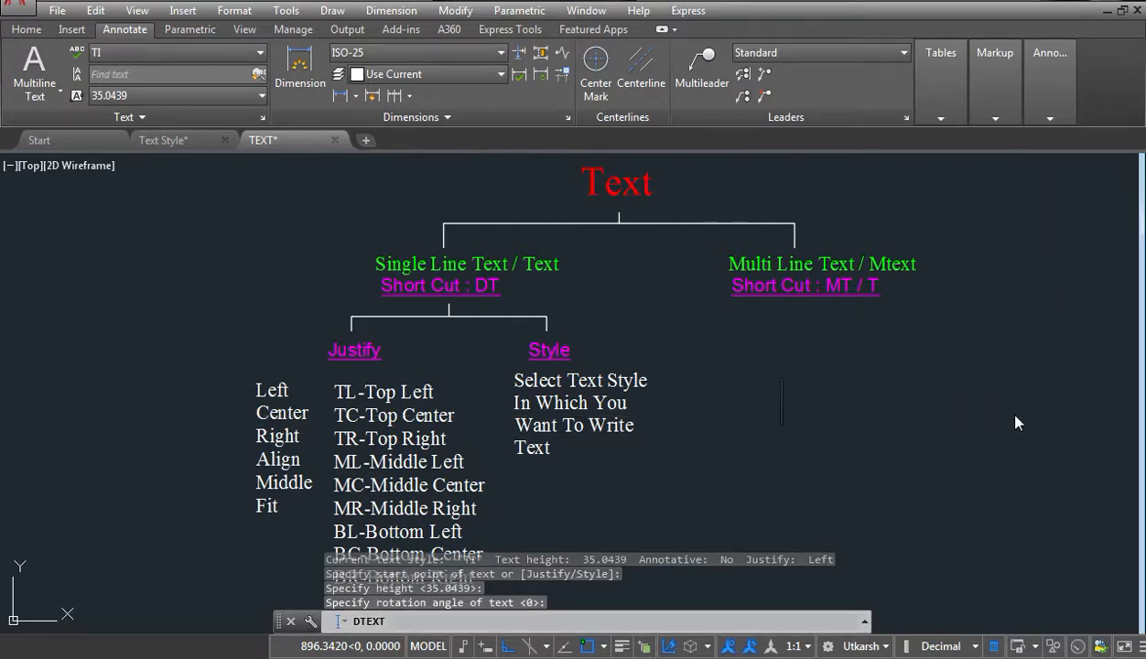
Enter "SINGLE LINE TEXT" as the first line of the single-line text.
type("SINGLE T")
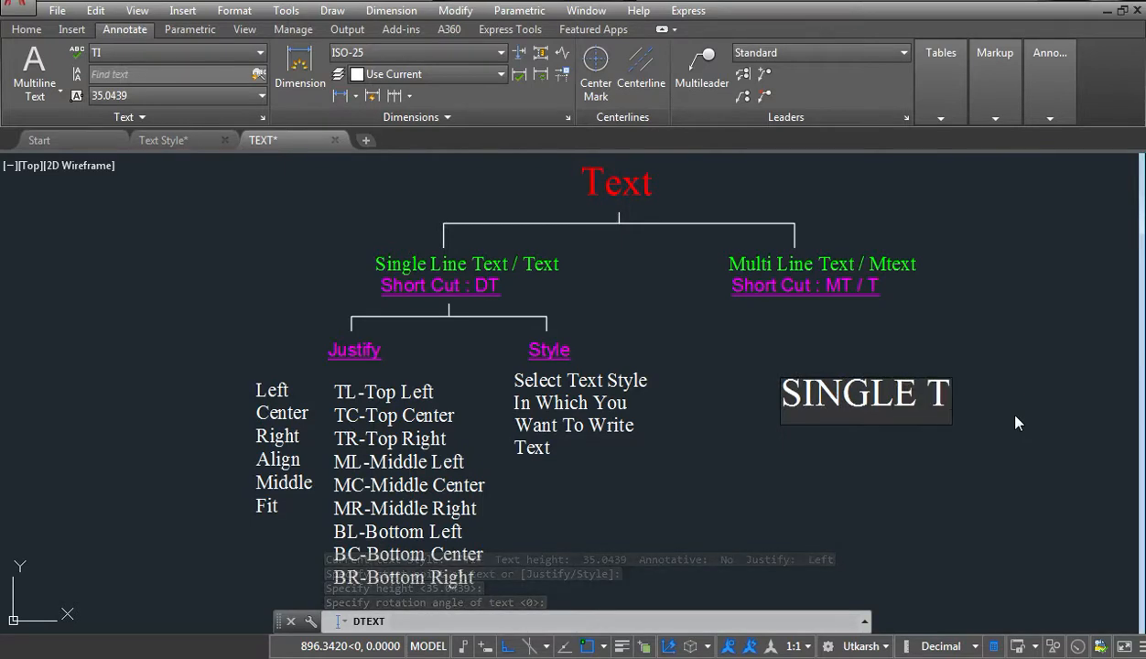
type("EXT")
key("BackSpace")
key("BackSpace")
key("BackSpace")
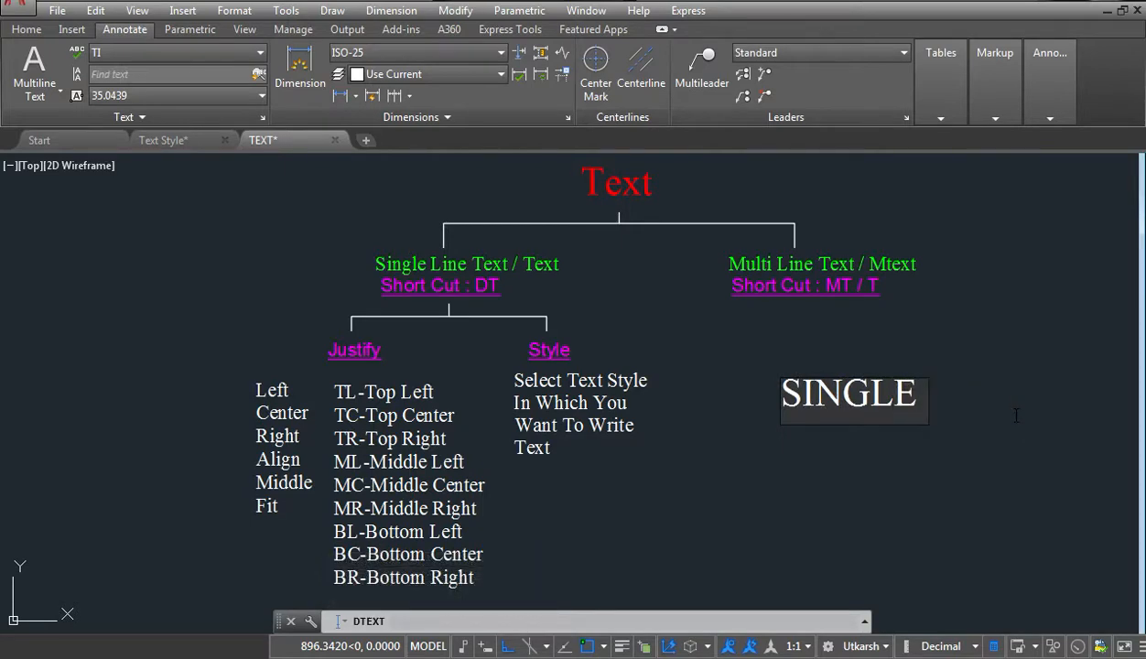
type("LINE TEXT")
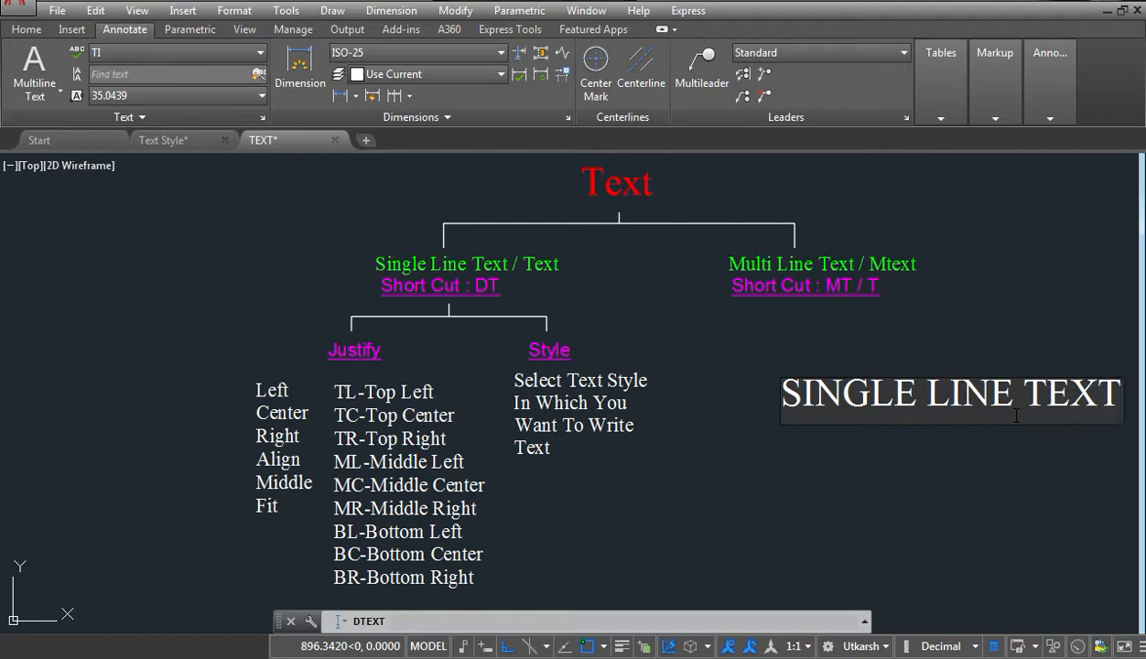
Add the second line "THIS IS DTEXT" and a separate text "AFASDF" below it, and finish the single-line text.
key("Return")
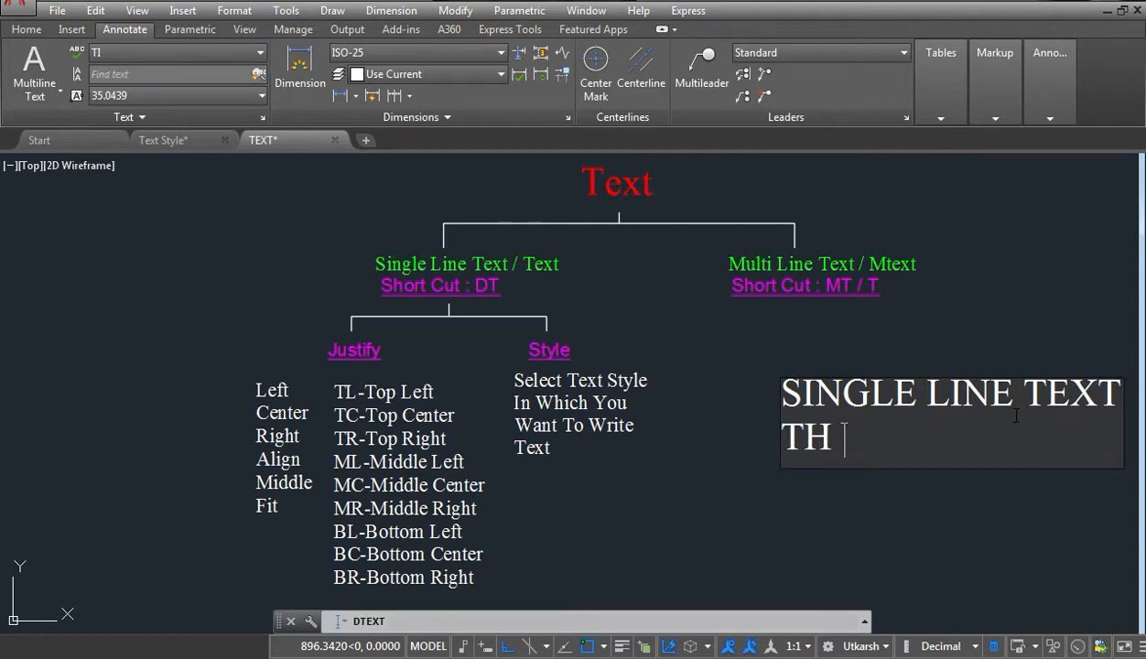
left_click(794, 574)
type("AFASDF")
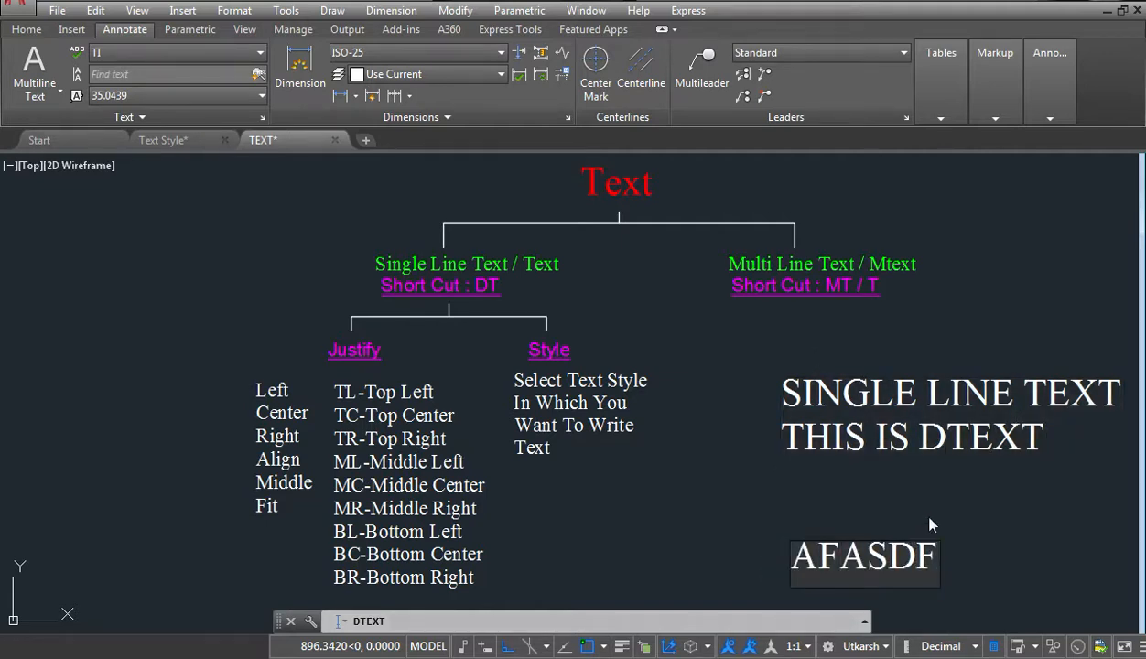
key("Return")
key("Return")
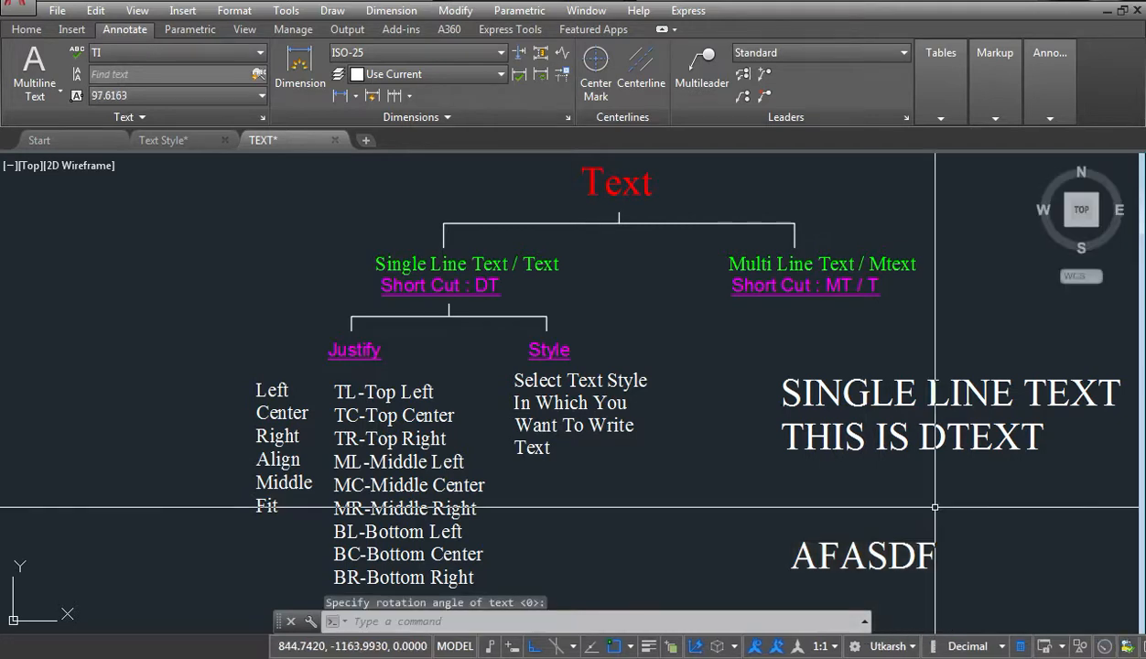
Examine the single-line texts one by one to check whether each line is a separate object.
left_click(849, 421)
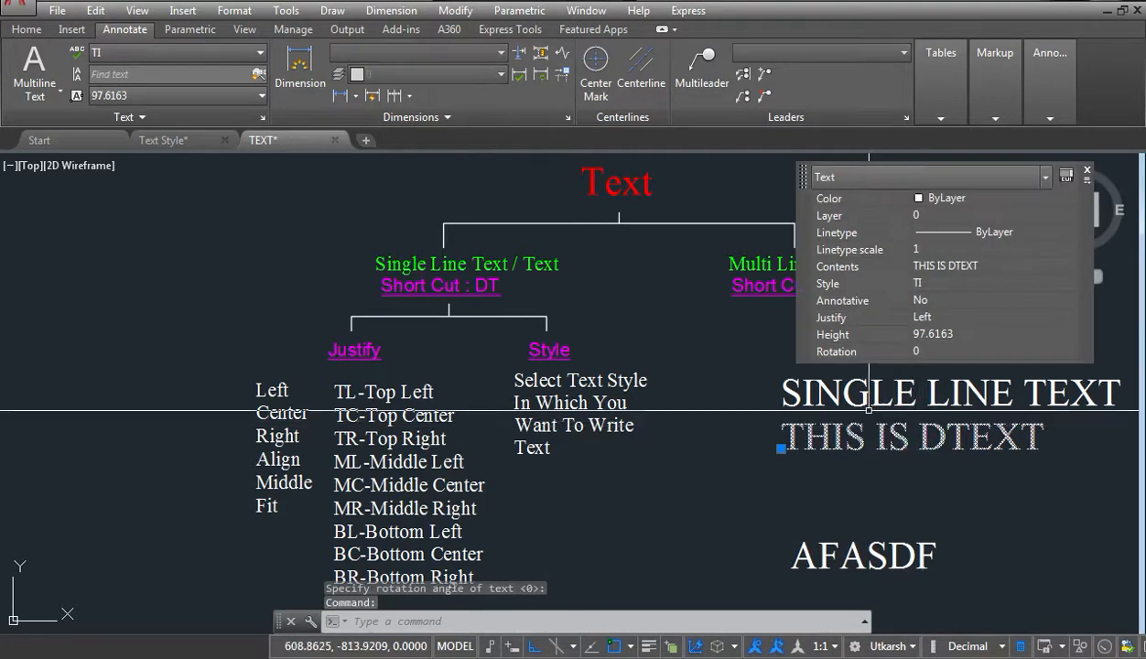
key("Escape")
left_click(781, 396)
key("Escape")
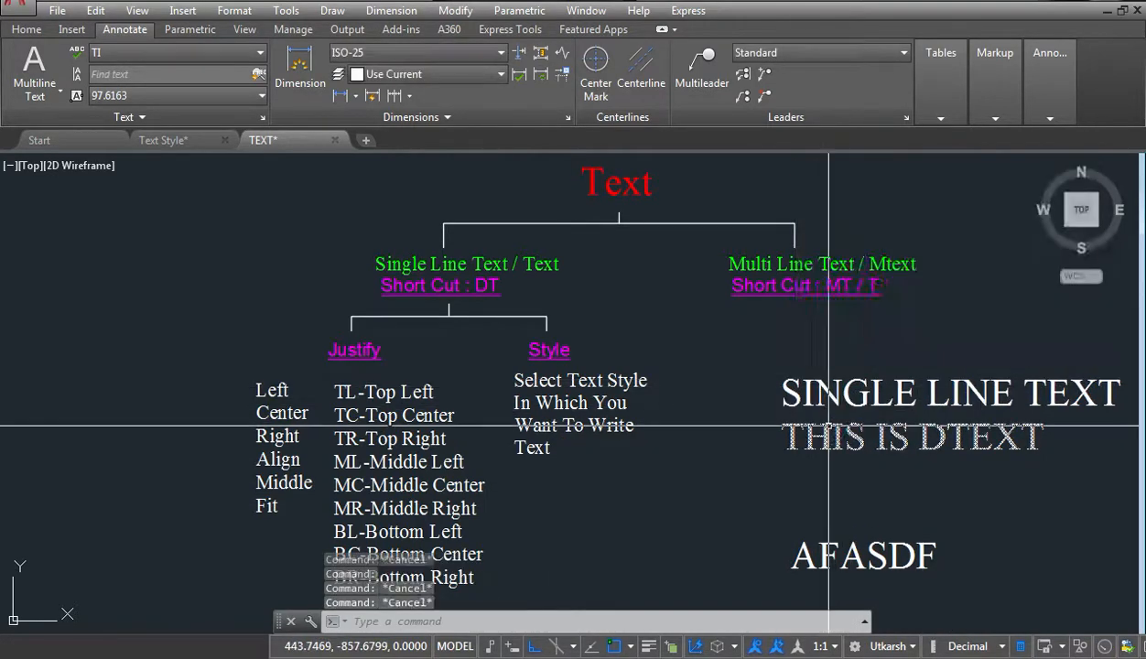
left_click(828, 425)
key("Escape")
left_click(830, 547)
left_click(851, 389)
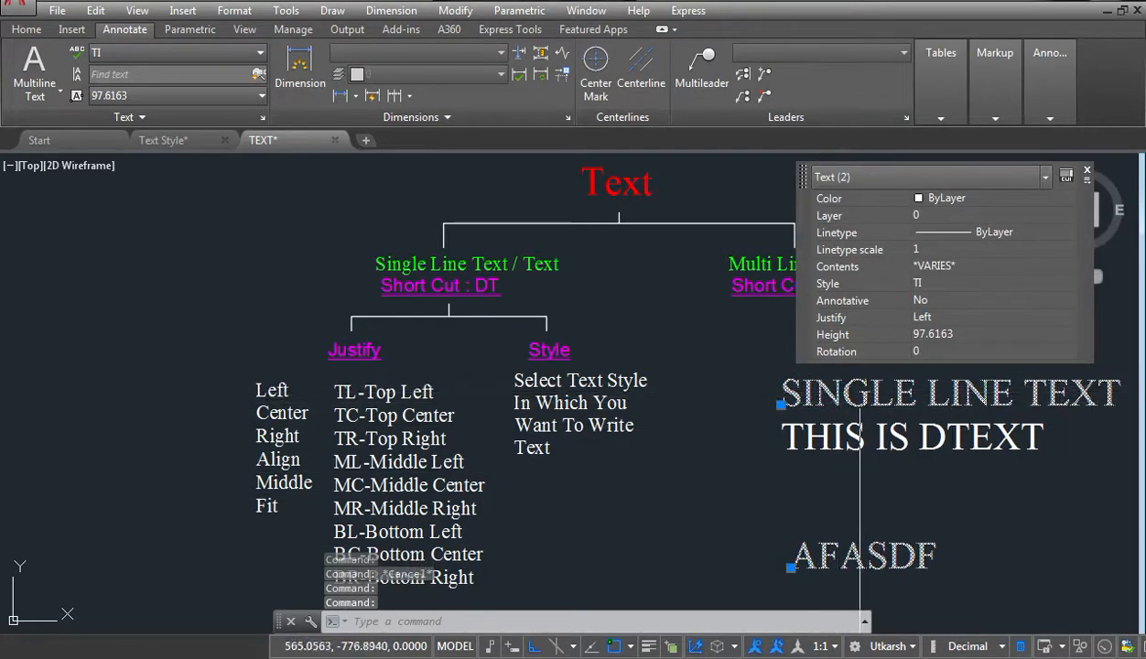
key("Escape")
left_click(806, 422)
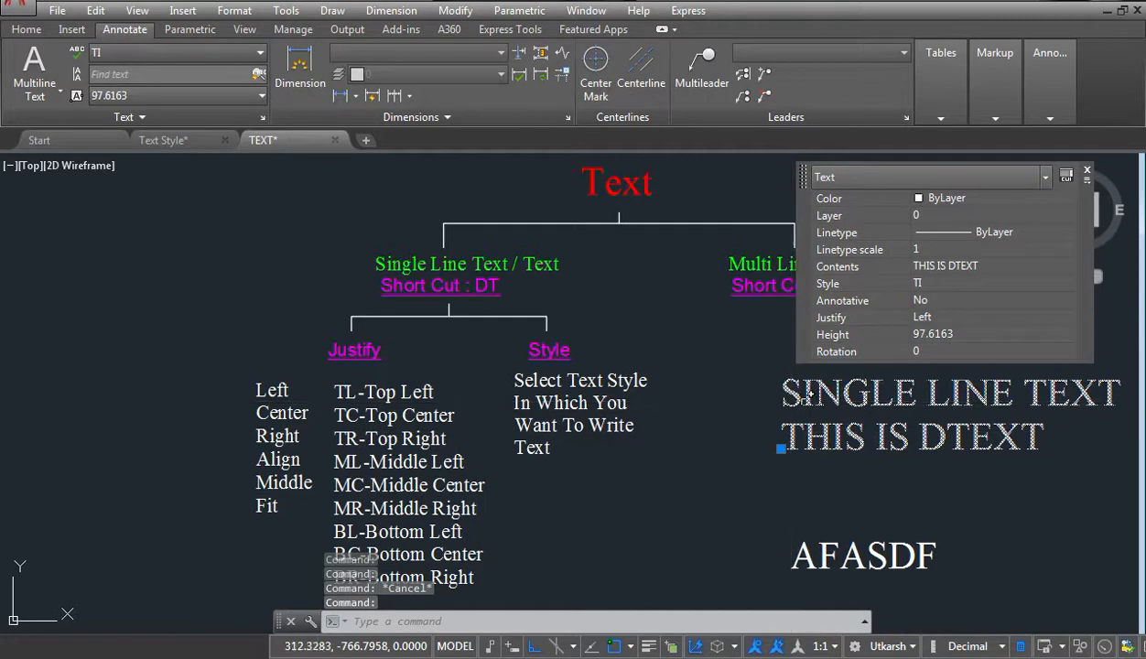
key("Escape")
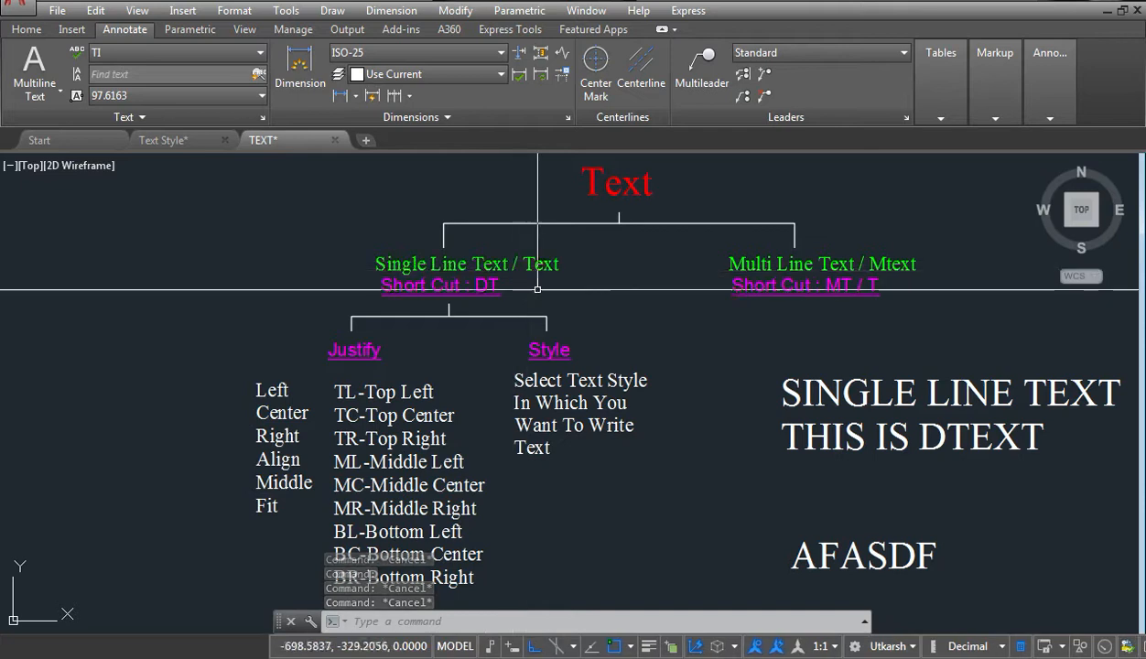
Select the two upper text lines together to check their object type and shared properties.
left_click(886, 362)
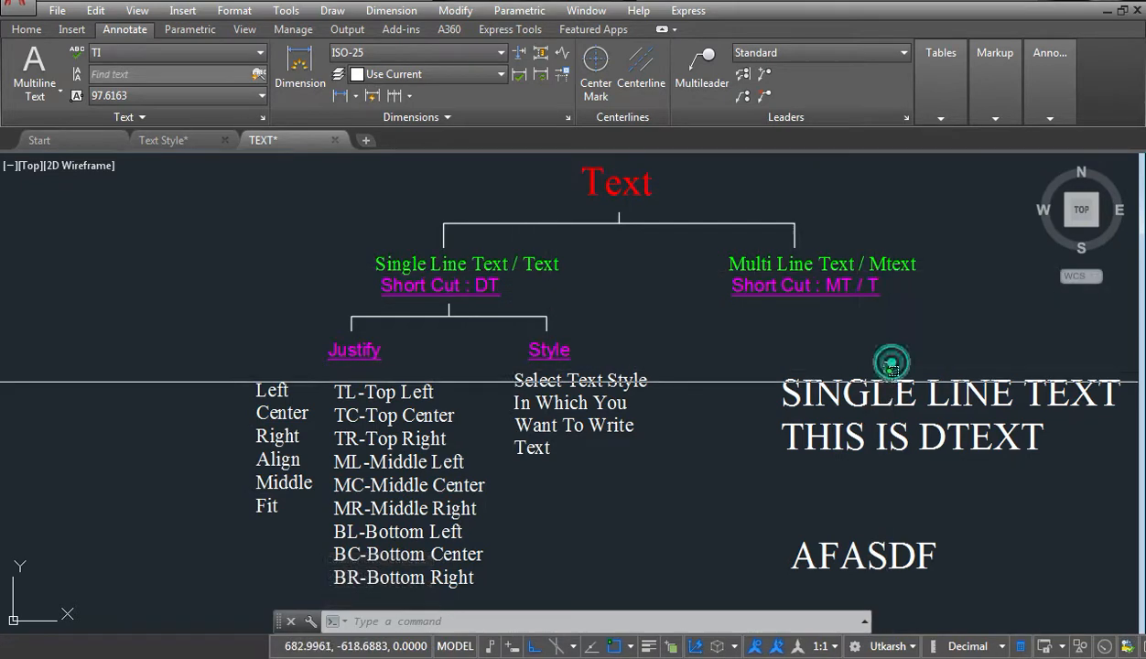
left_click(794, 448)
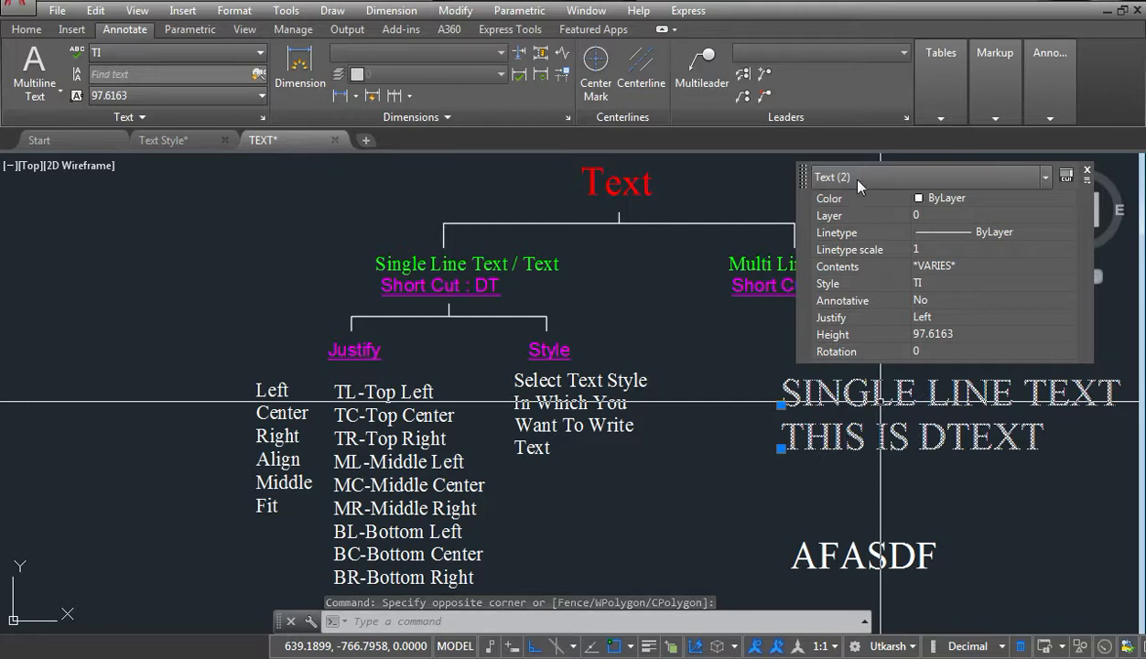
key("Escape")
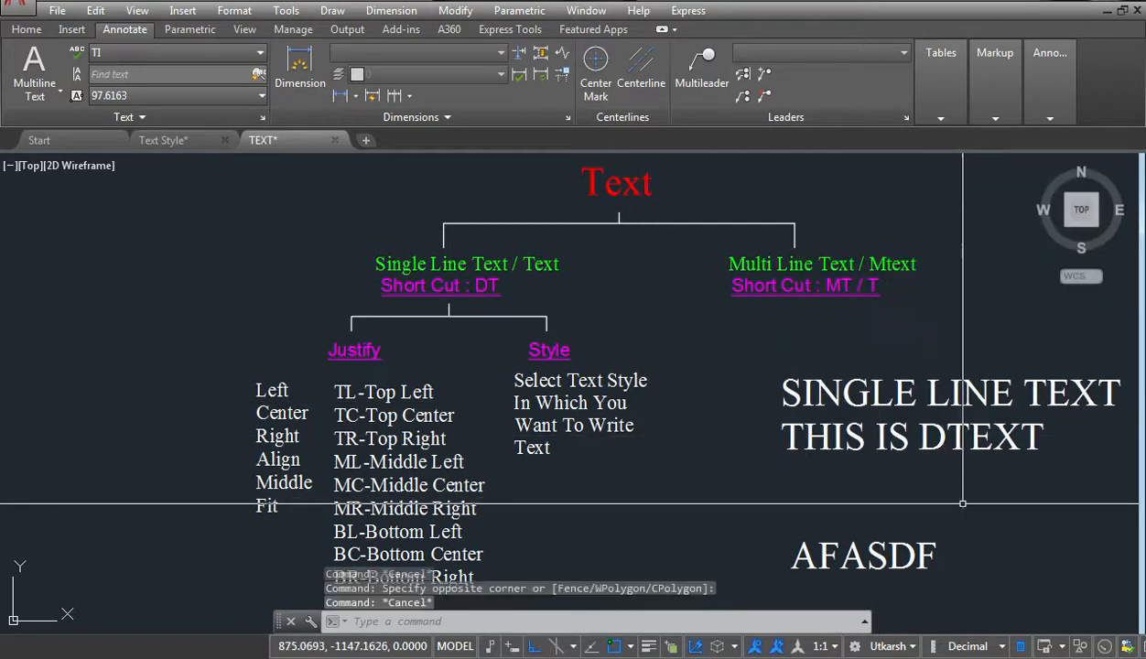
Erase the texts "SINGLE LINE TEXT", "THIS IS DTEXT" and "AFASDF".
left_click(983, 606)
left_click(785, 402)
type("e")
key("Return")
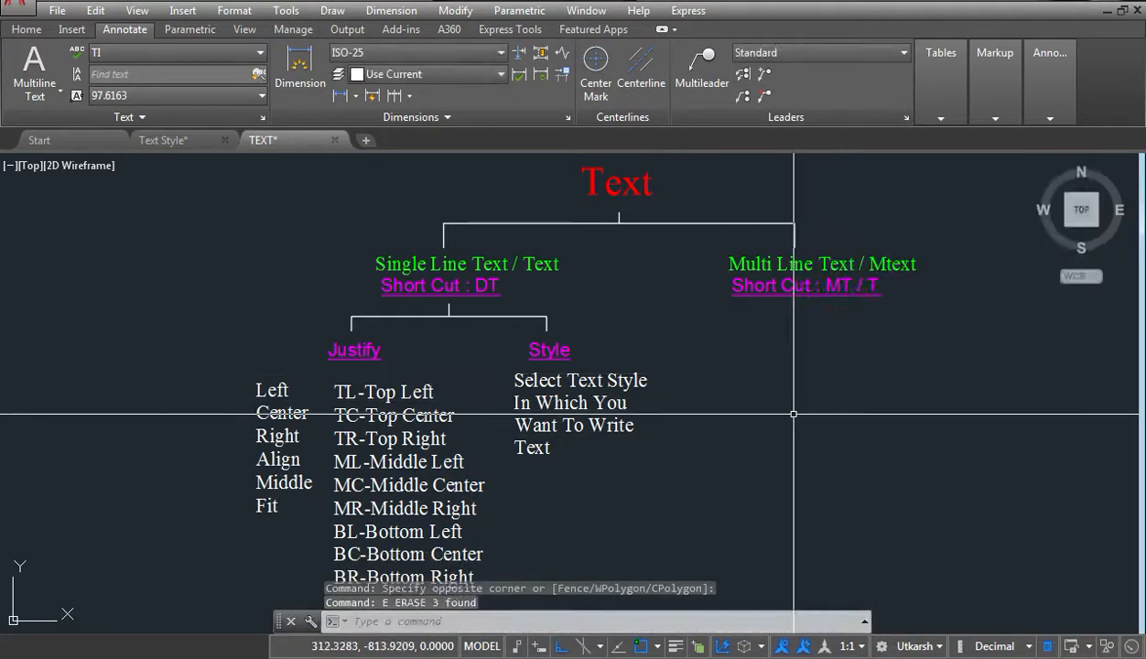
Define a wide multiline text box in the empty area below the Multi Line Text heading.
type("MT")
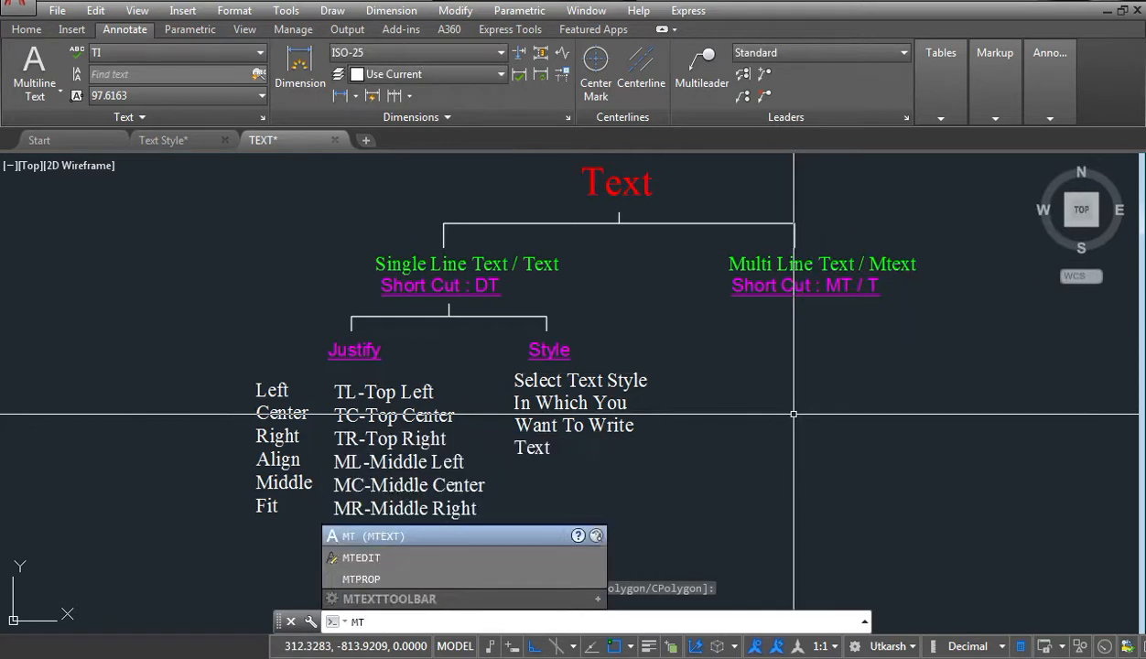
key("Return")
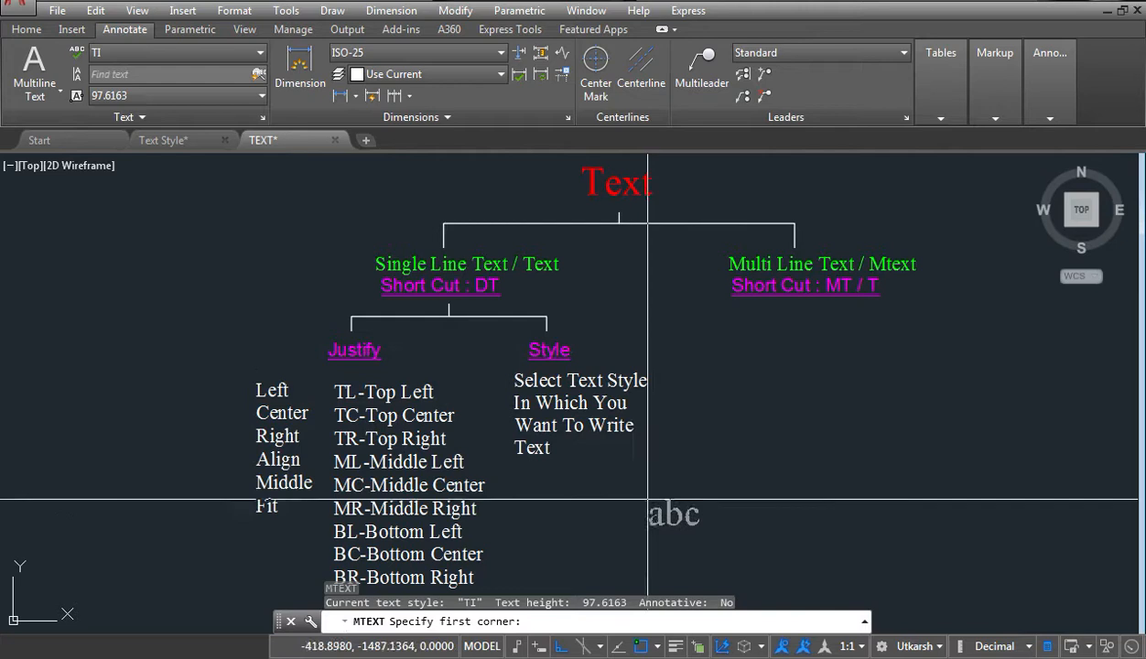
left_click(684, 316)
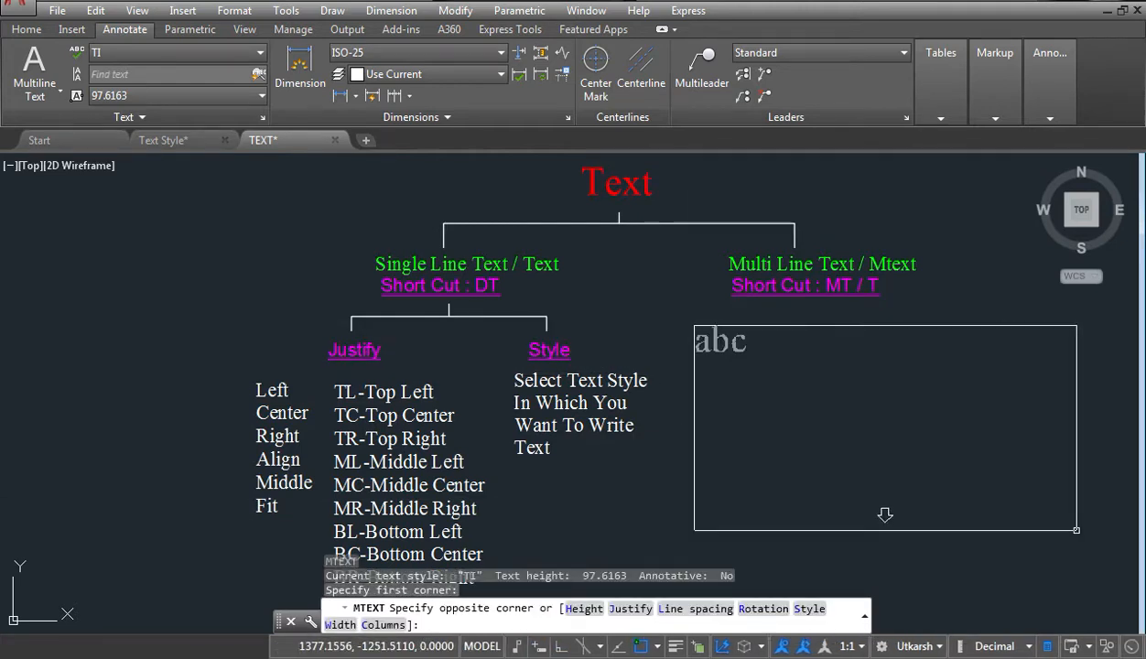
left_click(1076, 529)
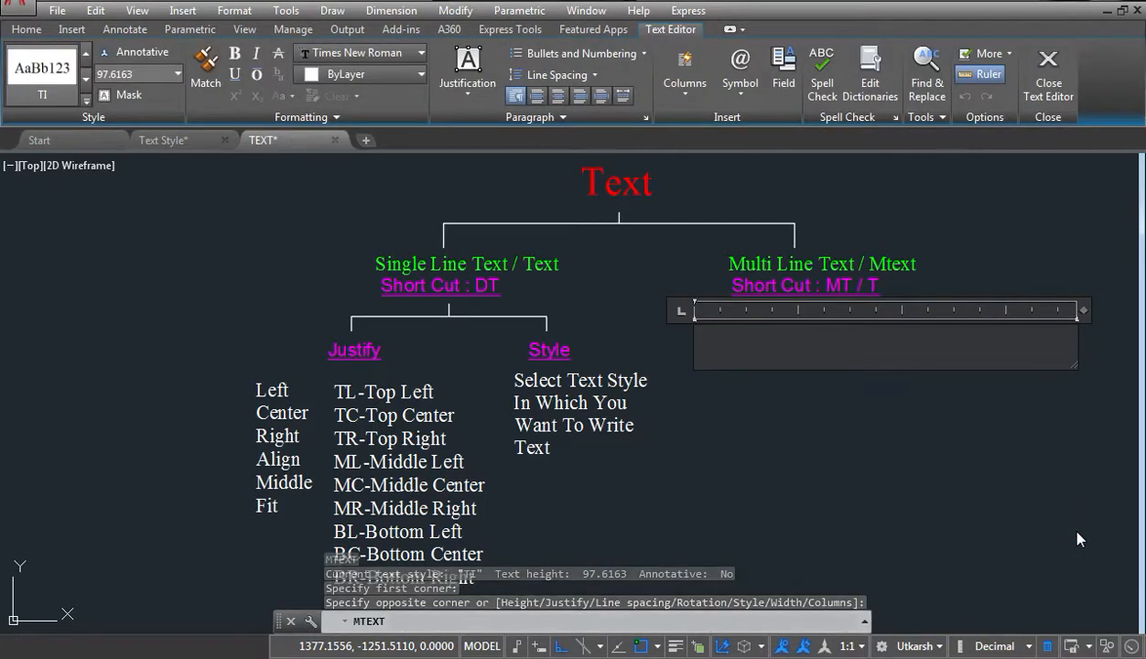
Fill the multiline text with the lines "THIS IS MTEXT", "NEXT LINE" and "NEXT LINE", and finish editing.
type("THIS IS")
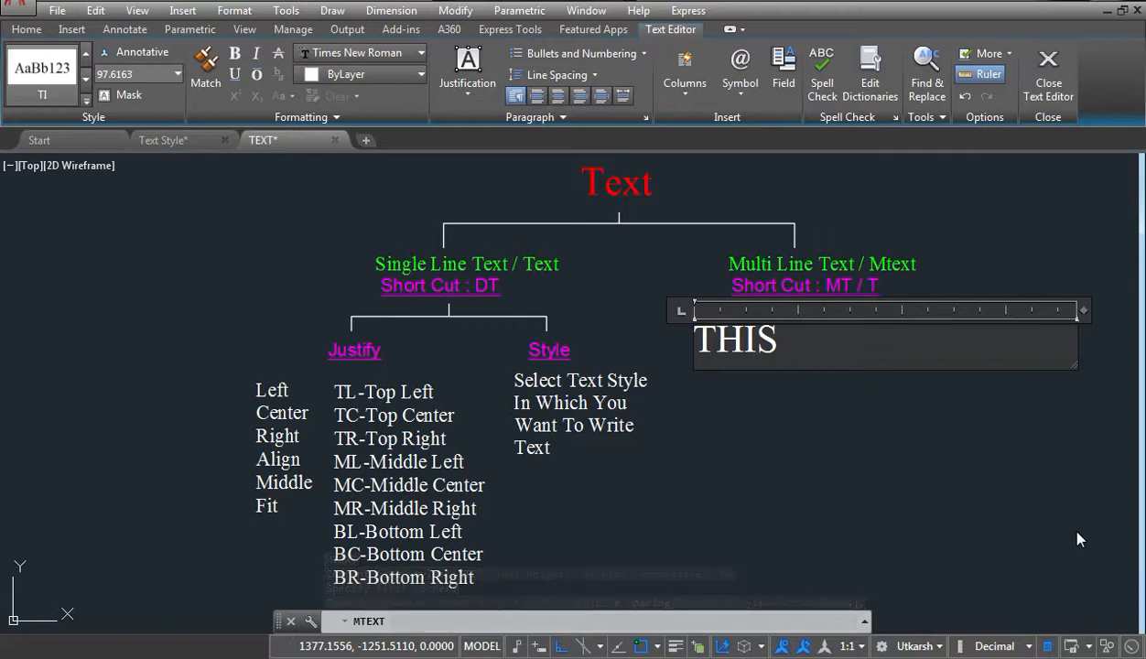
type(" MTEXT")
key("Return")
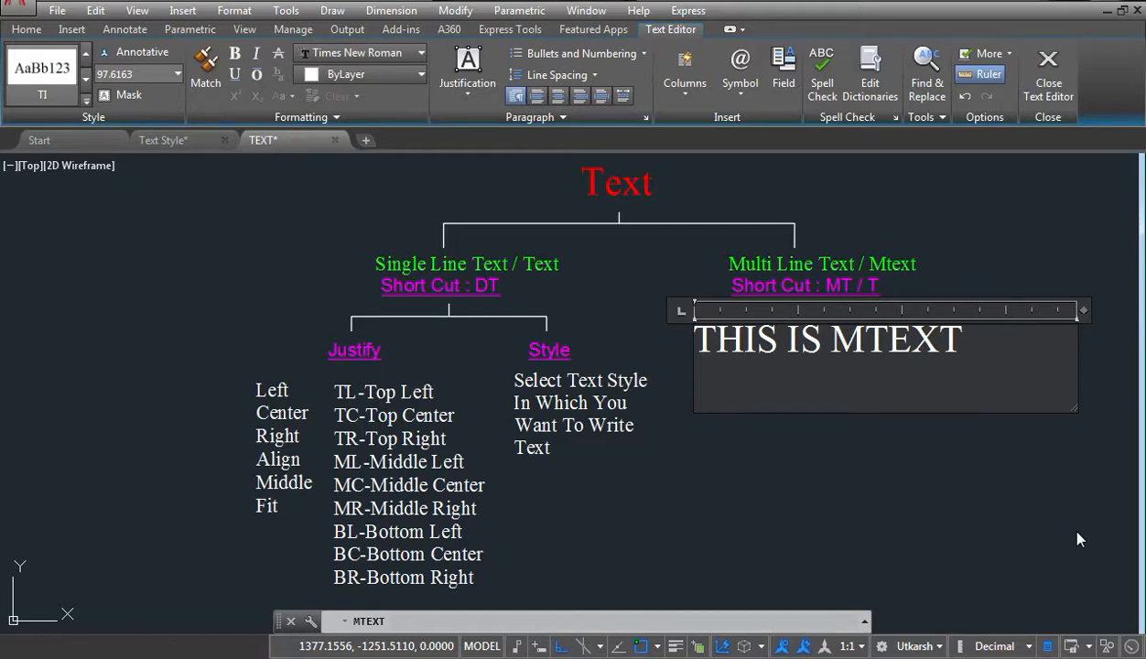
type("NEXT LINE")
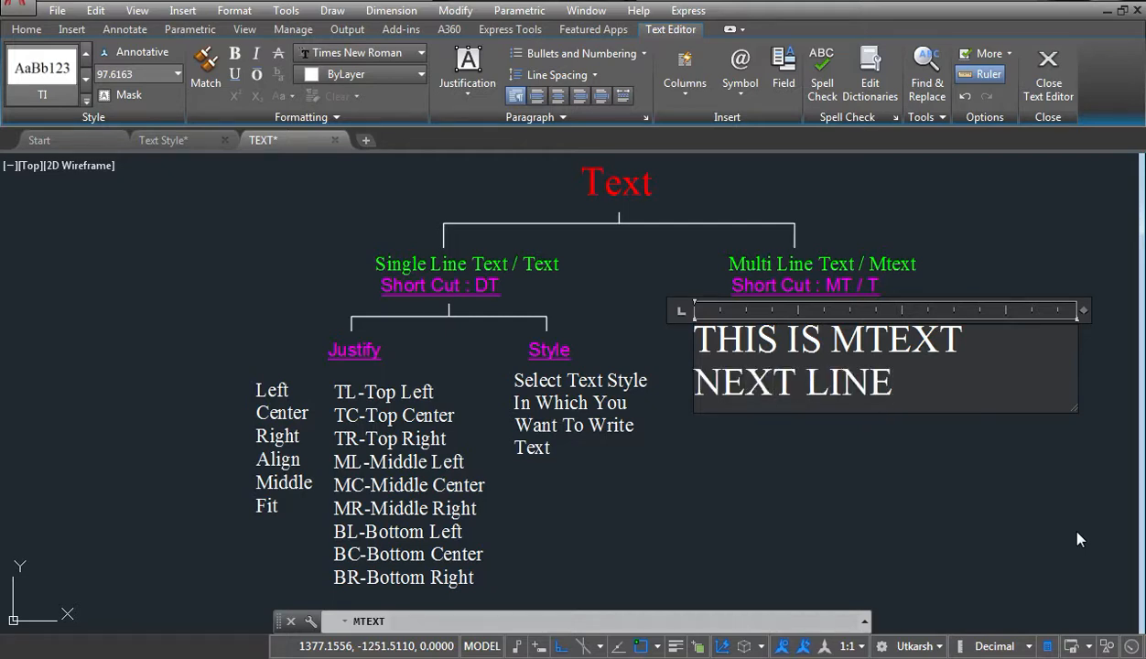
key("Return")
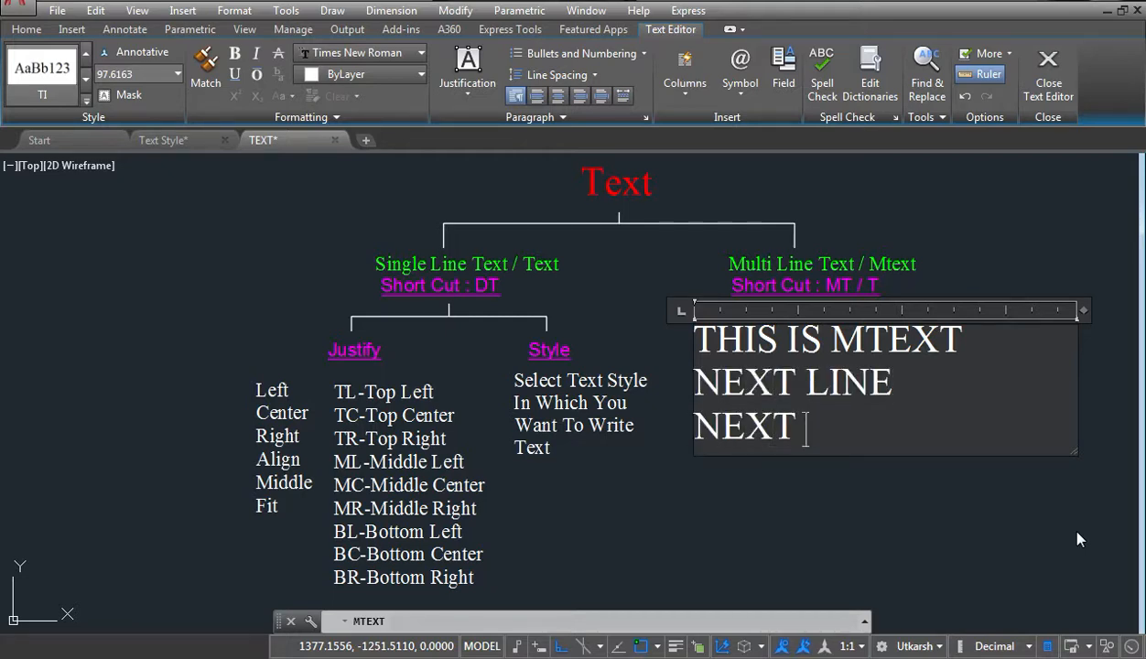
left_click(1047, 544)
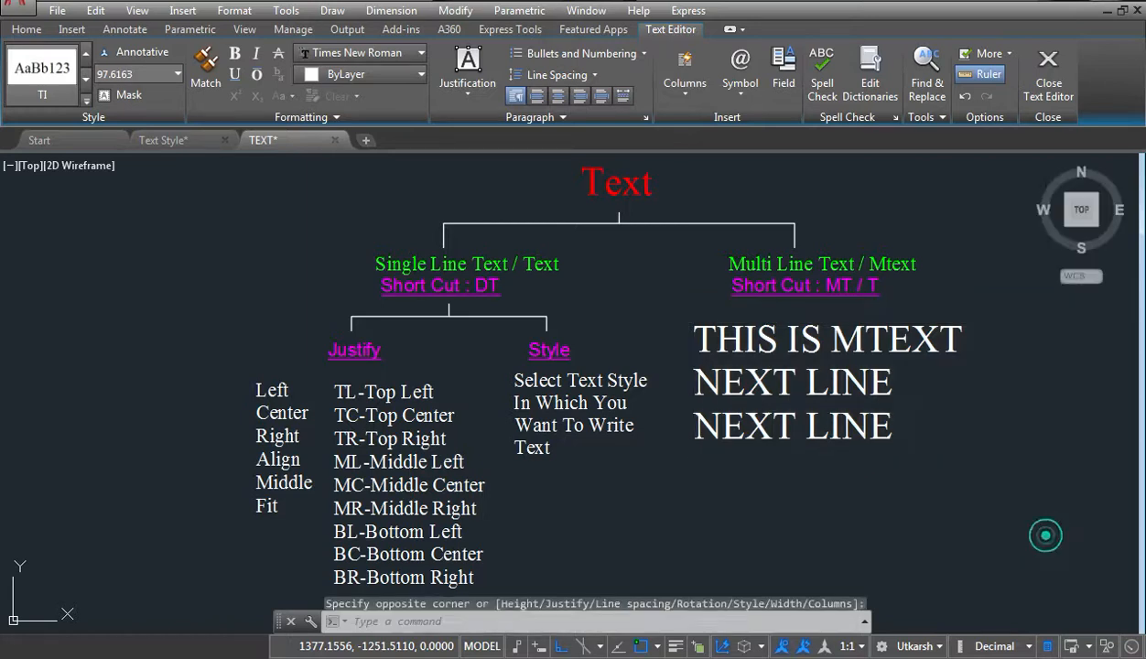
Select the multiline text to check whether its lines form a single object.
left_click(876, 375)
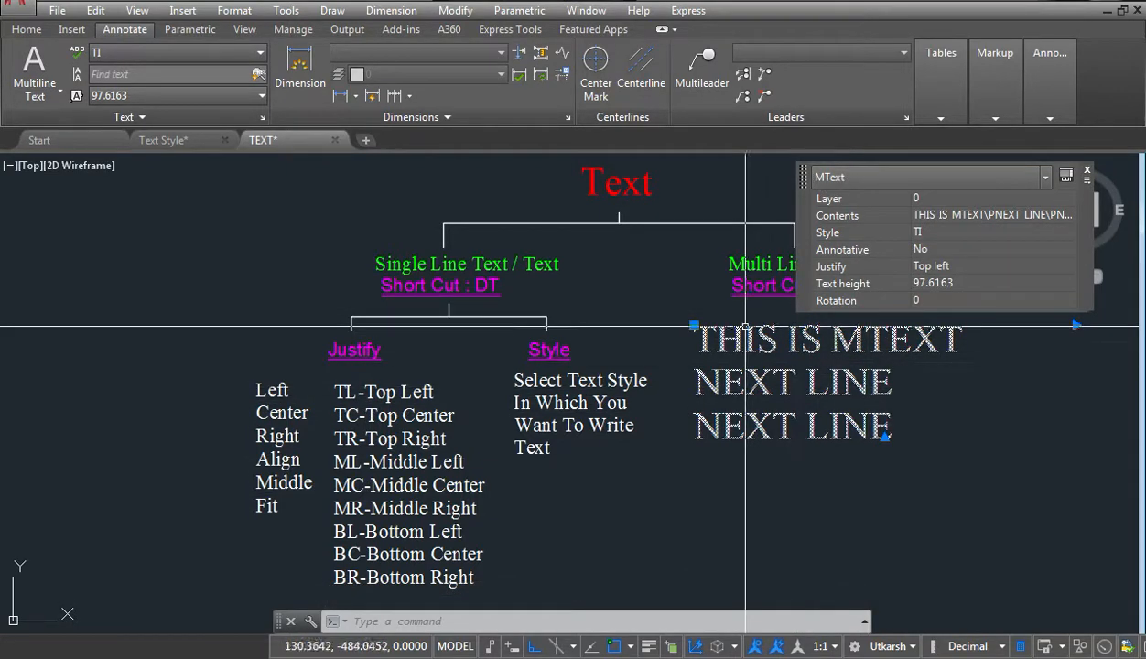
key("Escape")
key("Escape")
Erase the three-line multiline text.
left_click(868, 424)
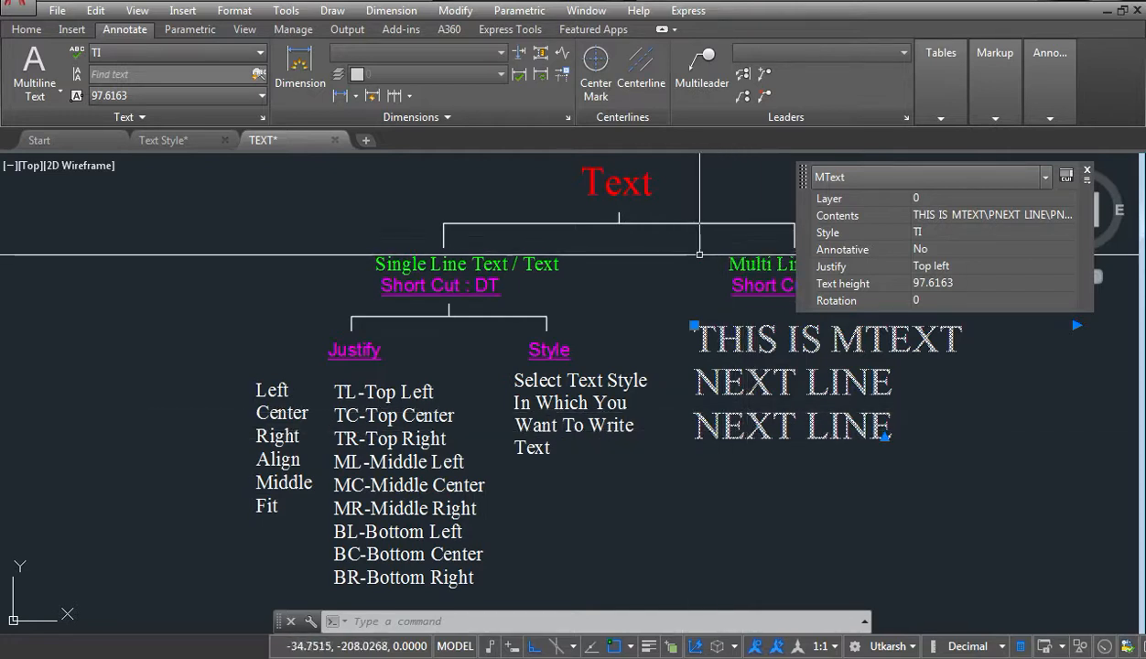
type("e")
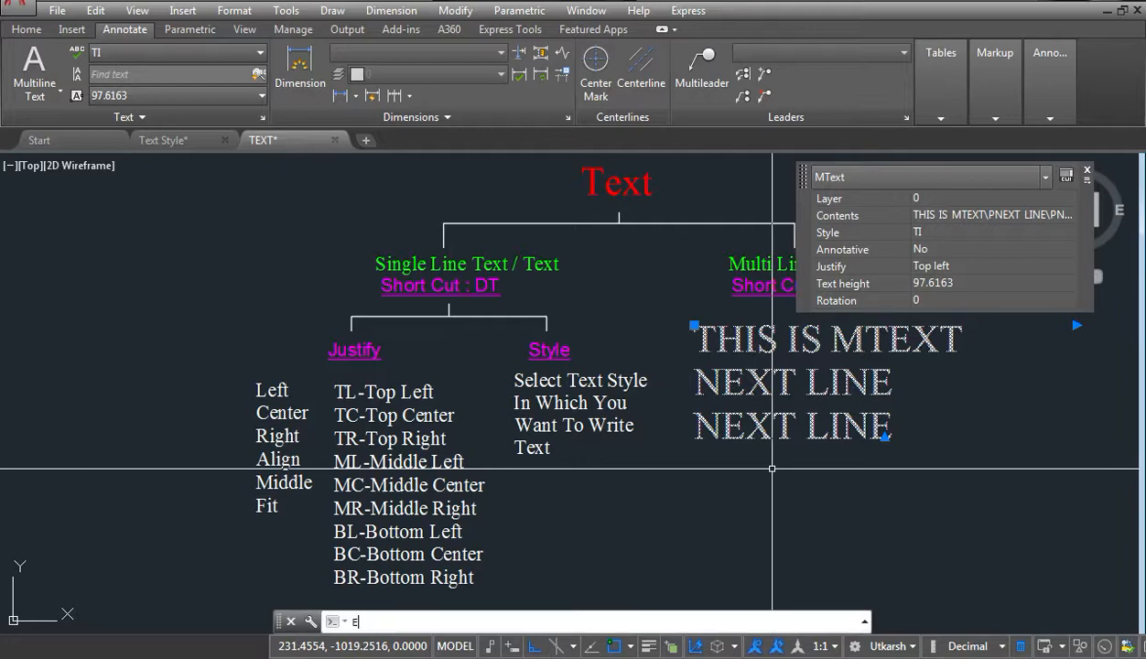
key("Return")
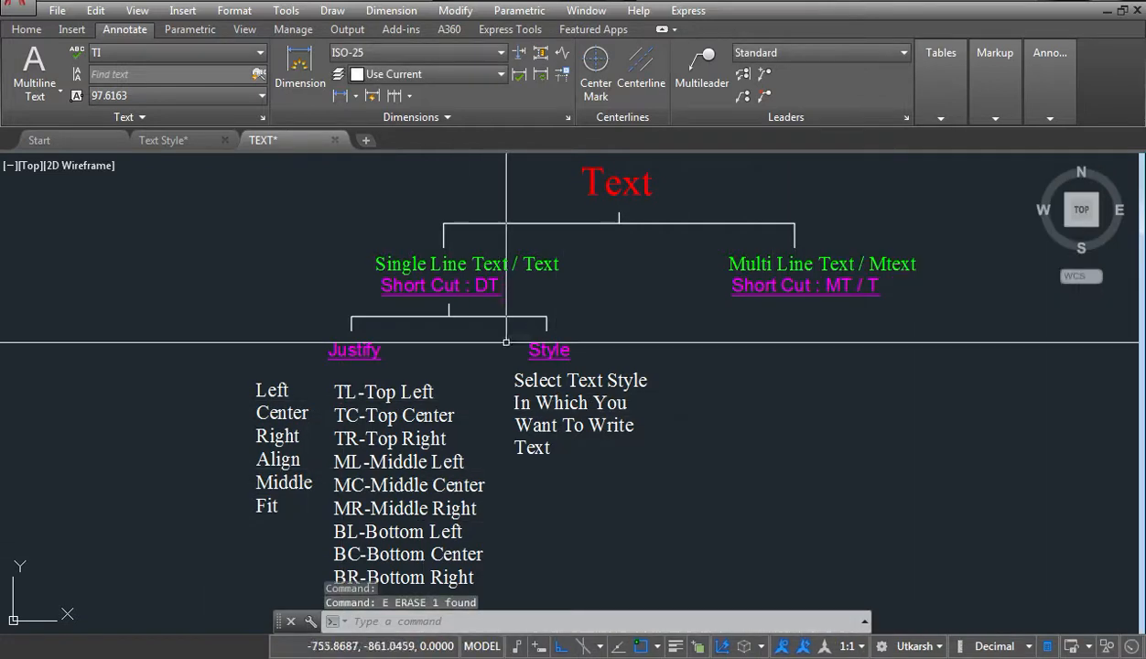
Create single-line text below the Multi Line Text heading, height 50 and rotation 0, with the lines "THIS IS DTEXT" and "NEXT LINE".
middle_click_drag(734, 461, 695, 392)
type("DT")
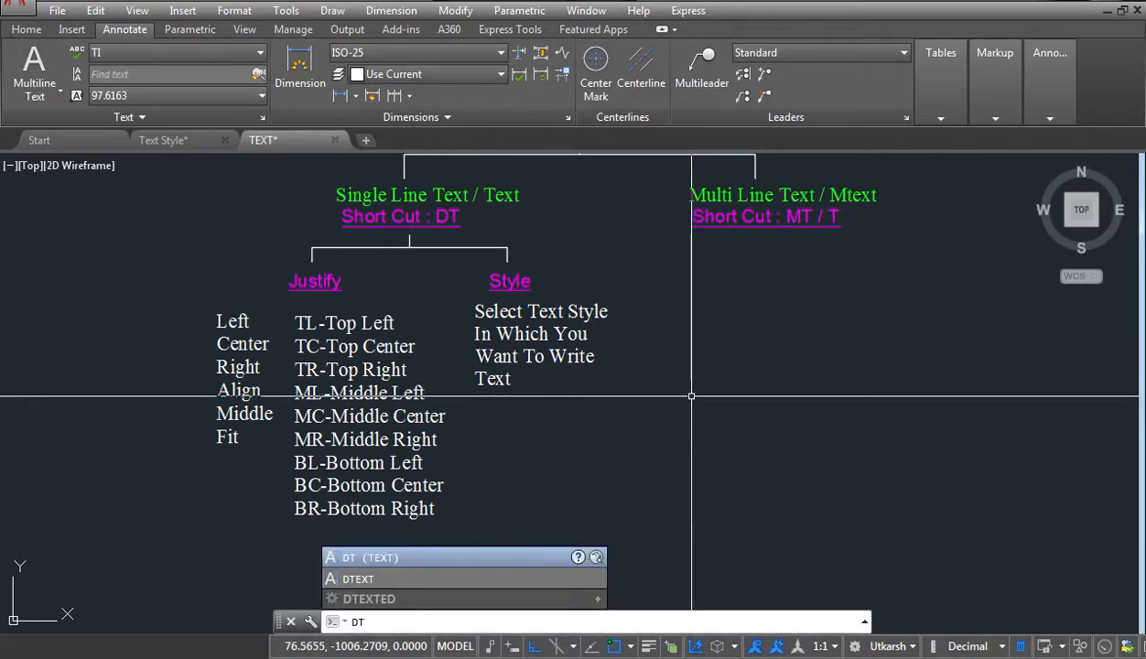
key("Return")
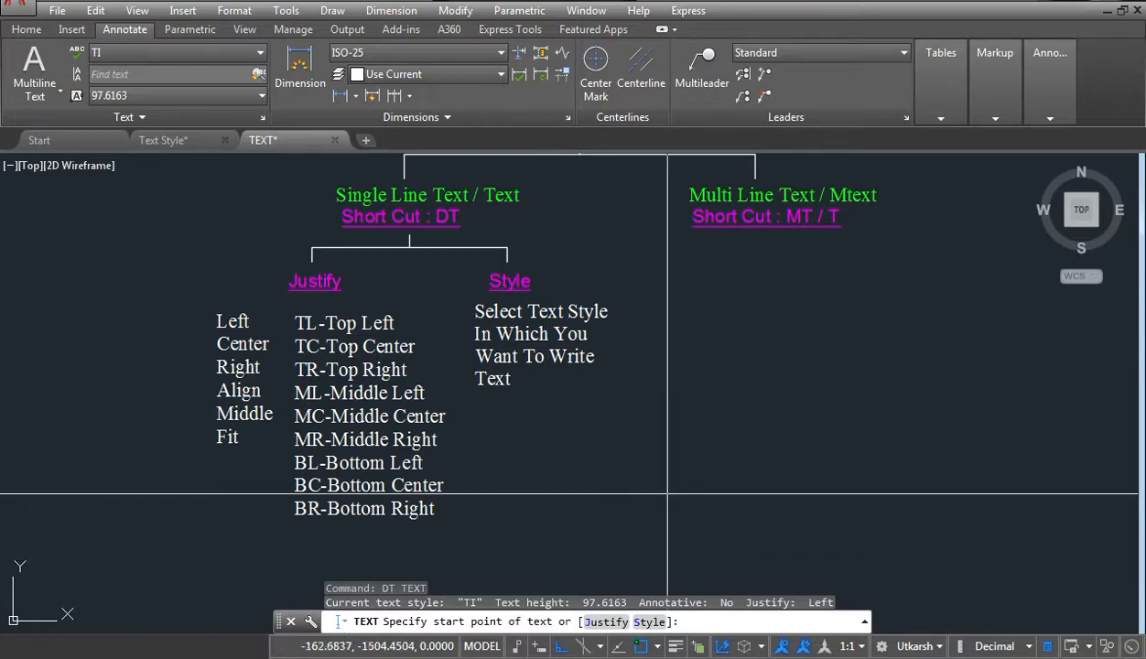
left_click(749, 353)
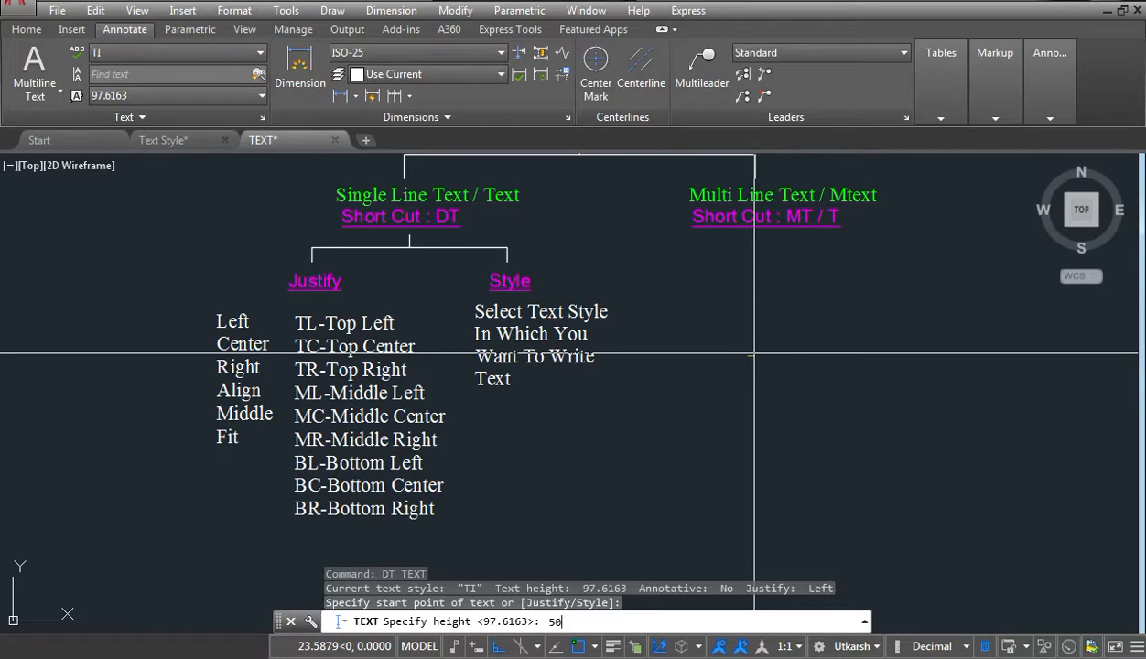
key("Return")
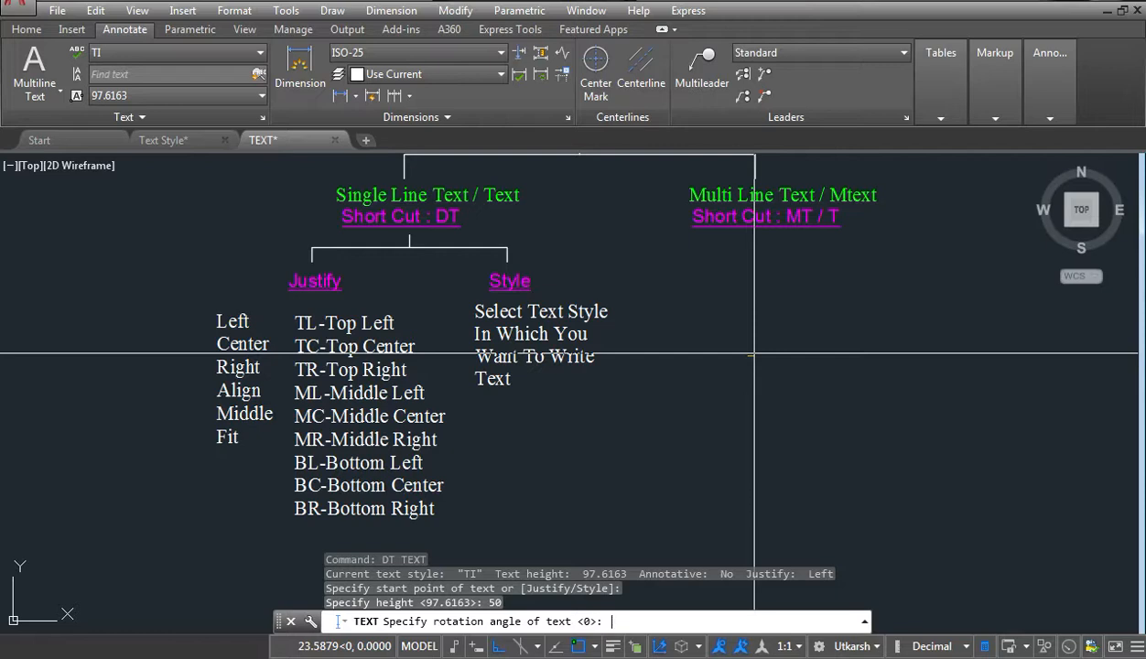
key("Return")
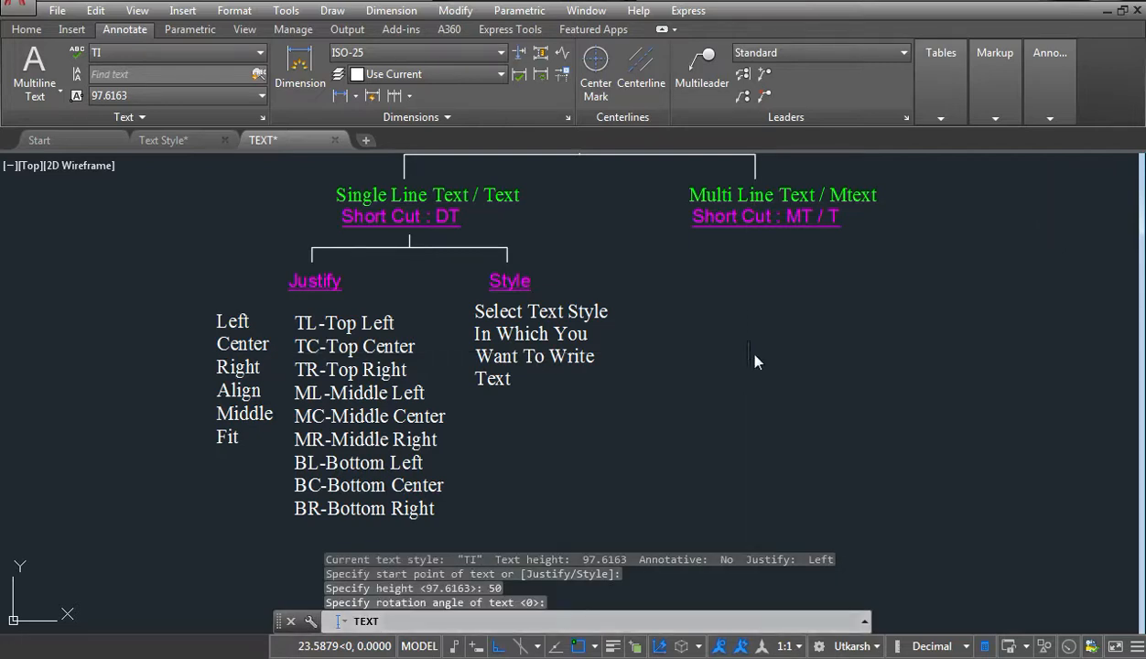
type("THIS IS ")
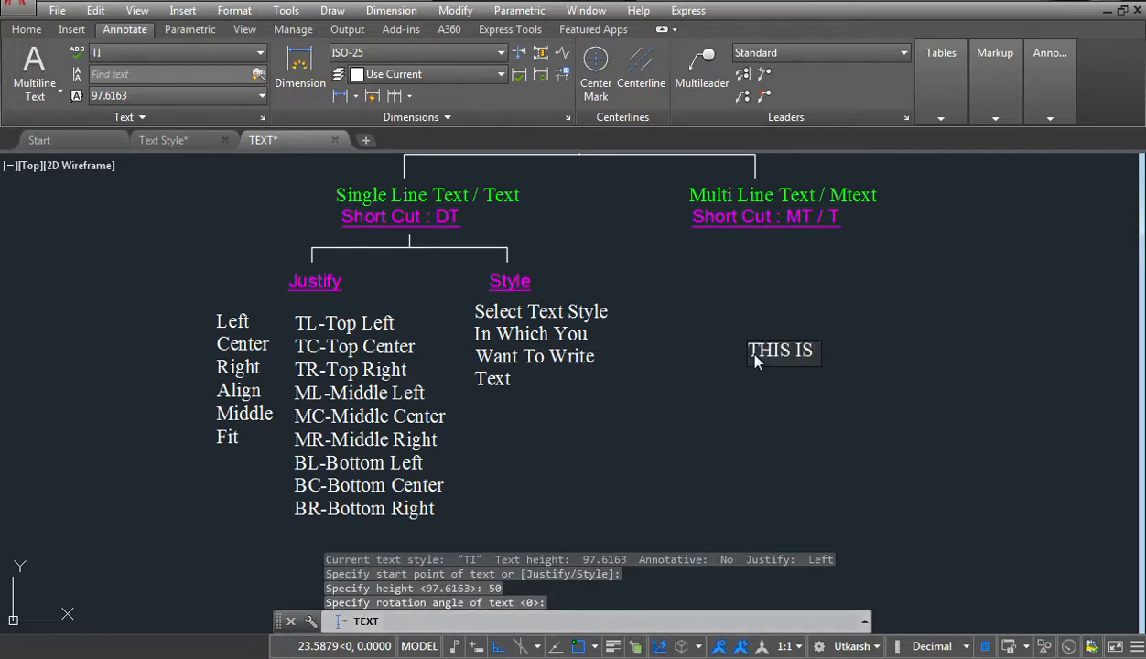
type("DTEXT")
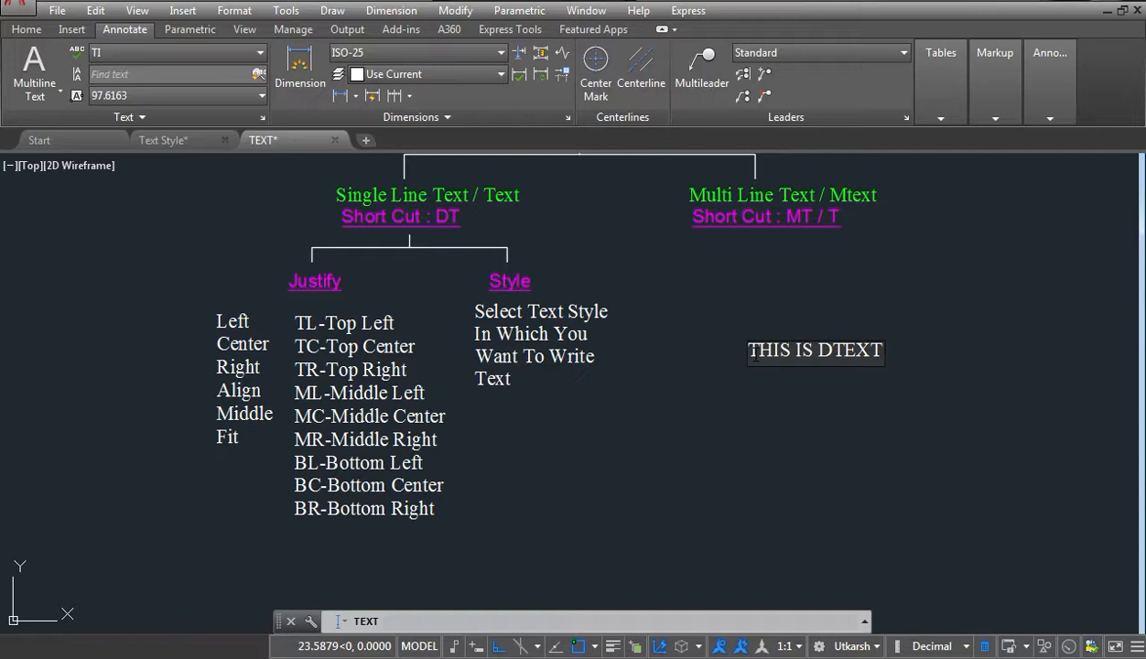
key("Return")
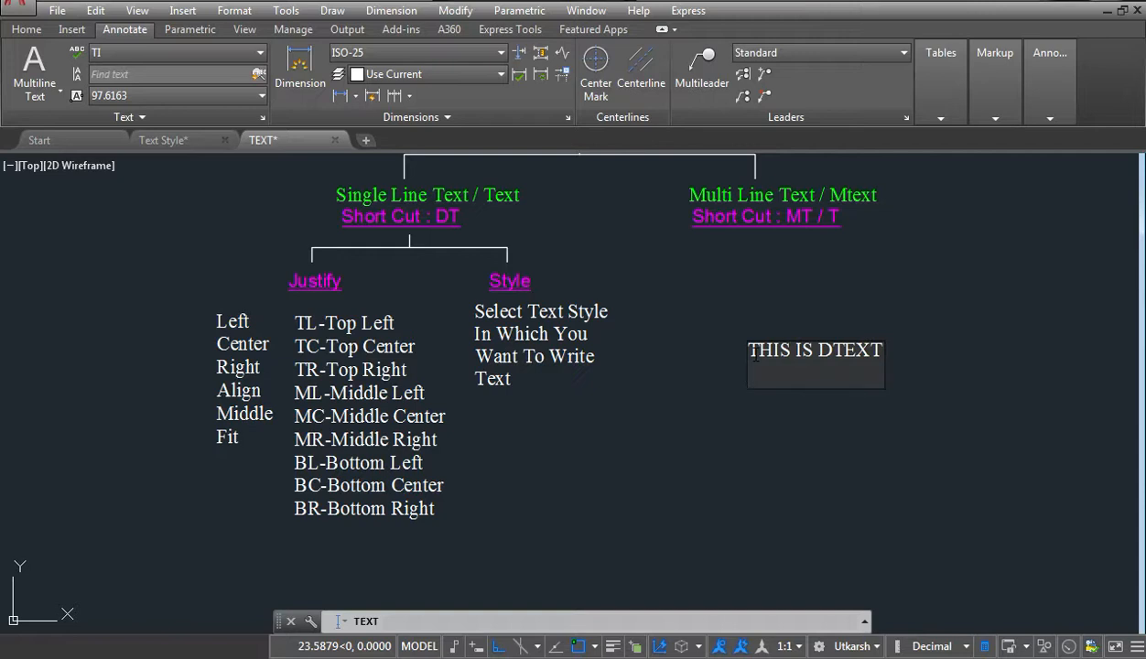
type("NEXT LINE")
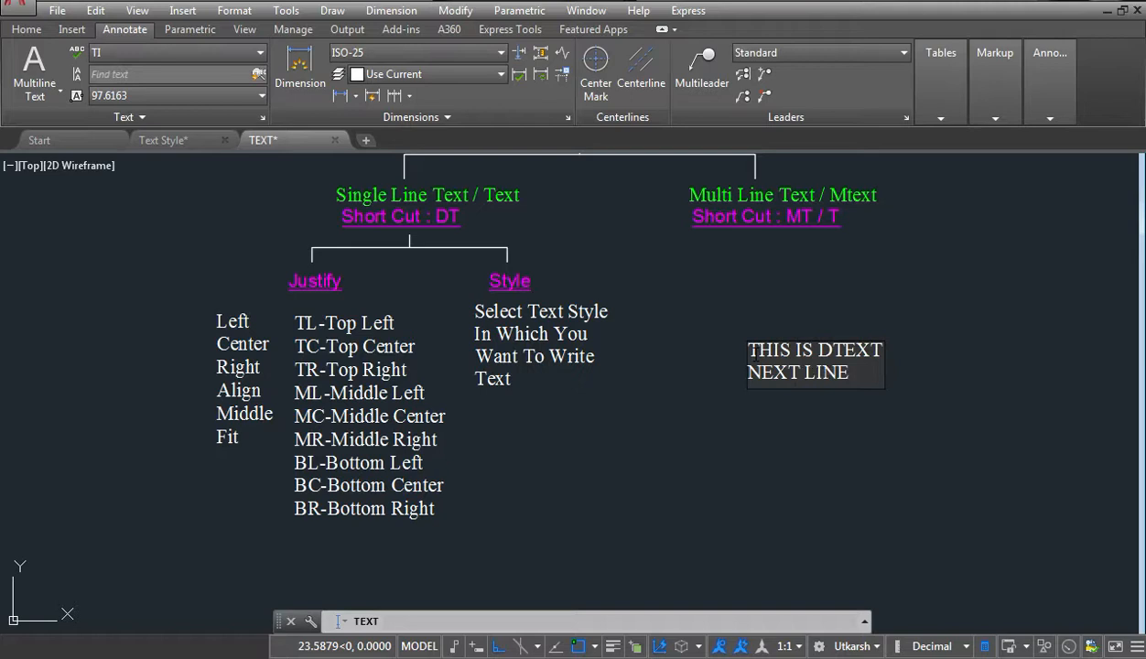
Place the additional single-line texts "ASFASDF", "AFASDFASDF" and "ADFADSF" at three separate empty spots, and finish the command.
left_click(983, 474)
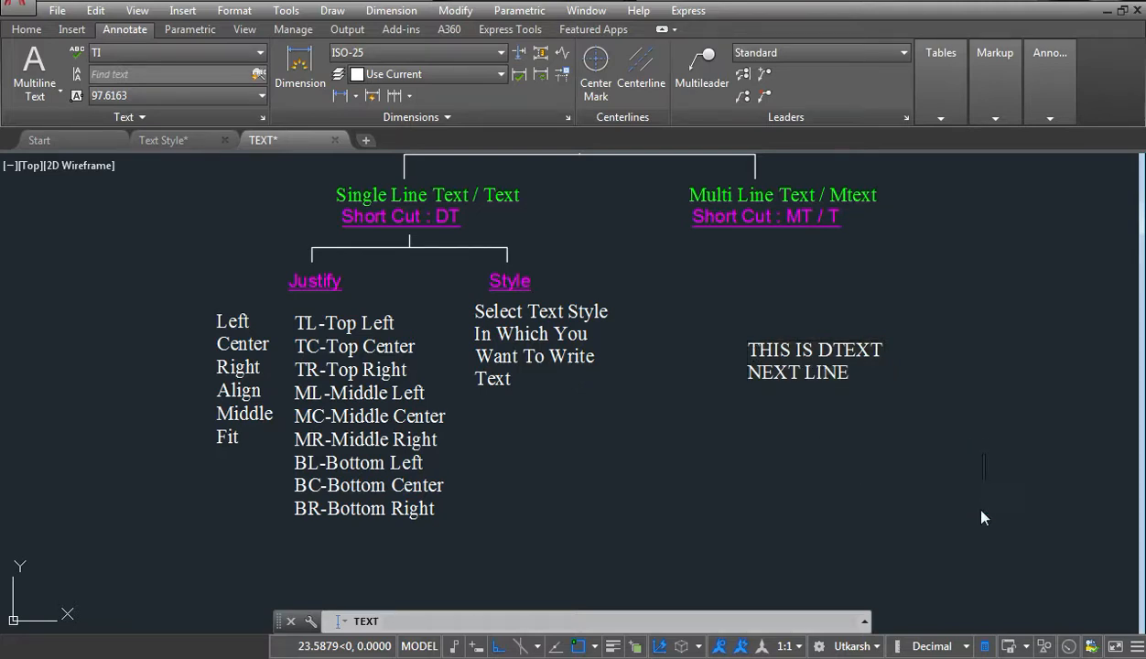
type("ASFASDF")
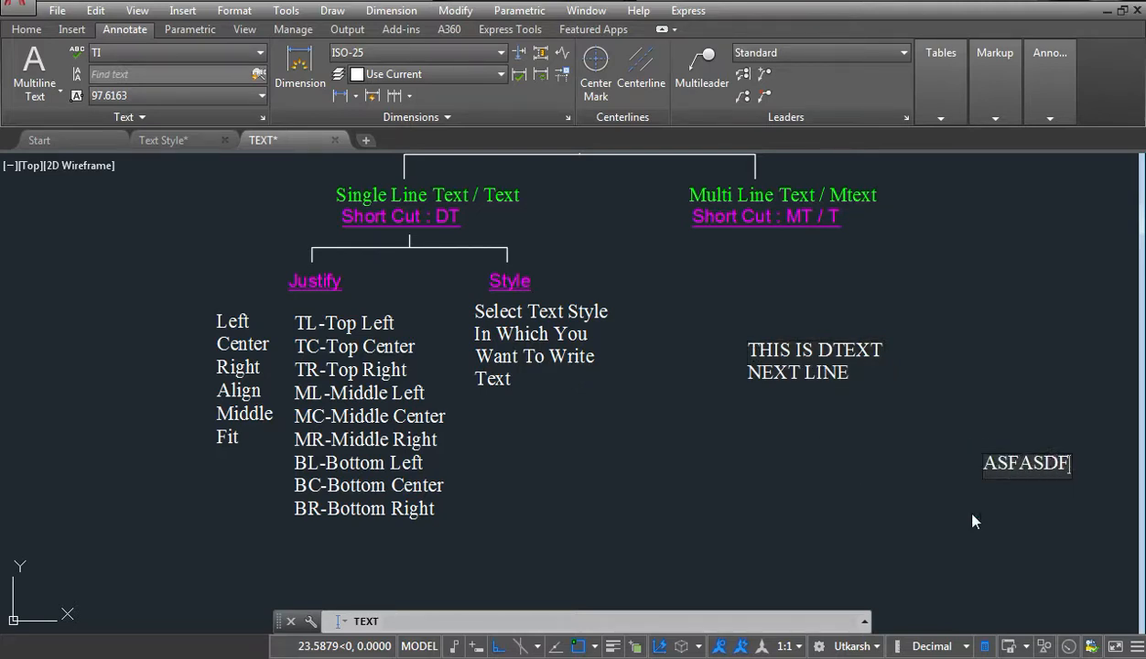
left_click(668, 498)
type("AFASDFASDF")
left_click(878, 554)
type("ADFADSF")
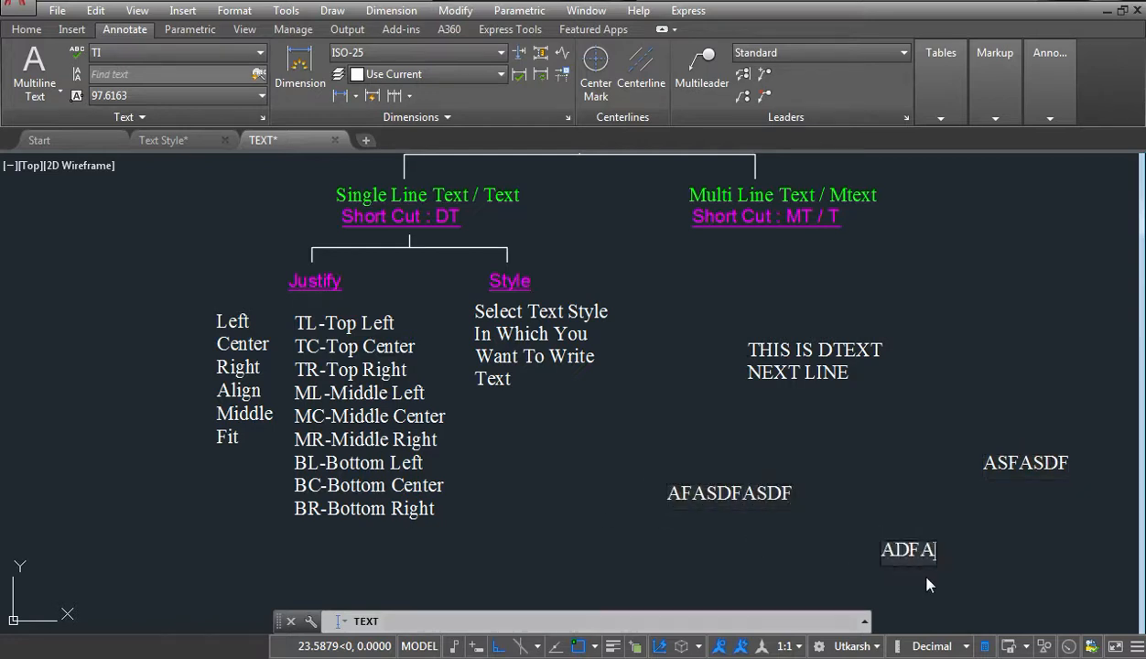
key("Return")
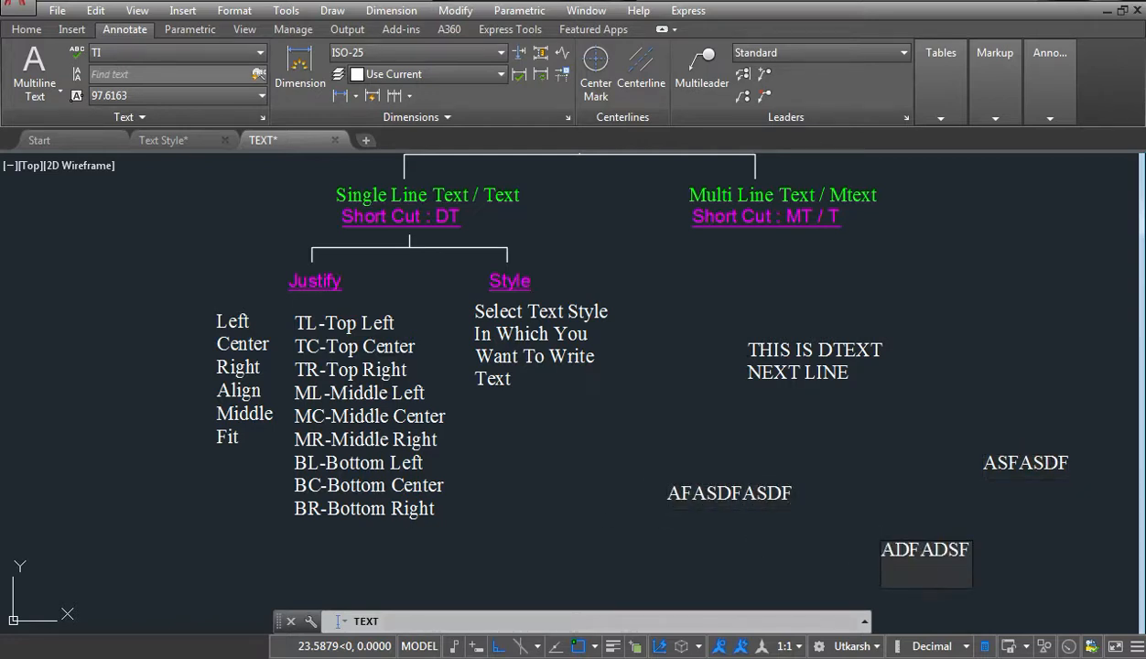
key("Return")
Select the single-line texts, including "THIS IS DTEXT" and "NEXT LINE", to check whether each line is a separate object.
left_click(1053, 557)
left_click(966, 522)
left_click(1030, 498)
left_click(1027, 461)
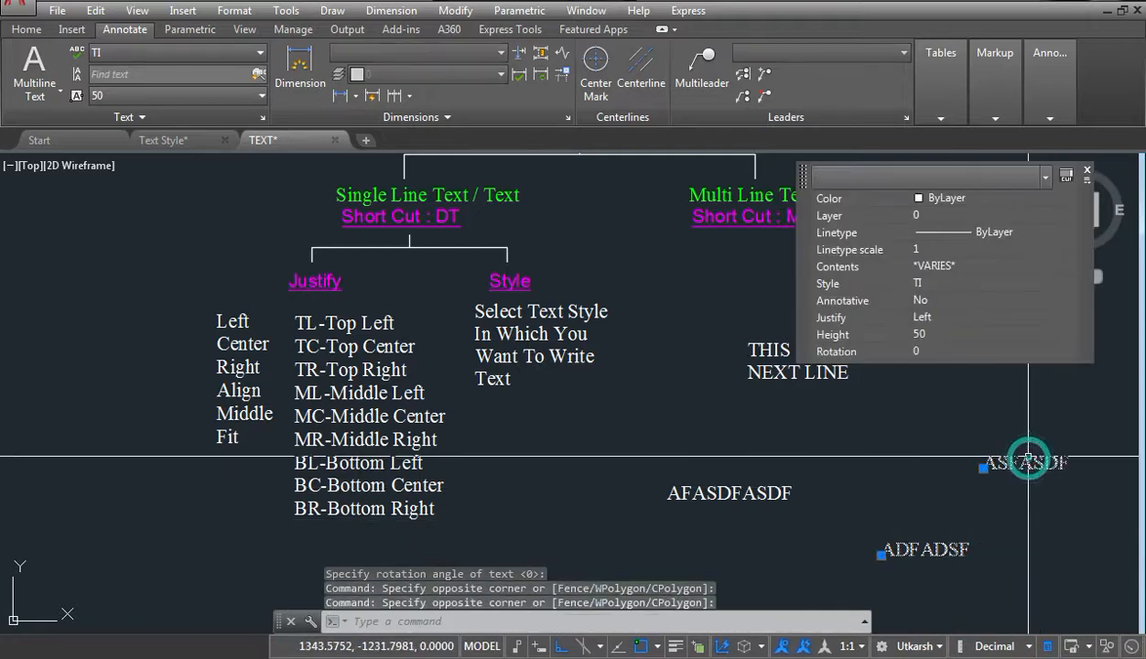
key("Escape")
left_click(794, 372)
left_click(762, 350)
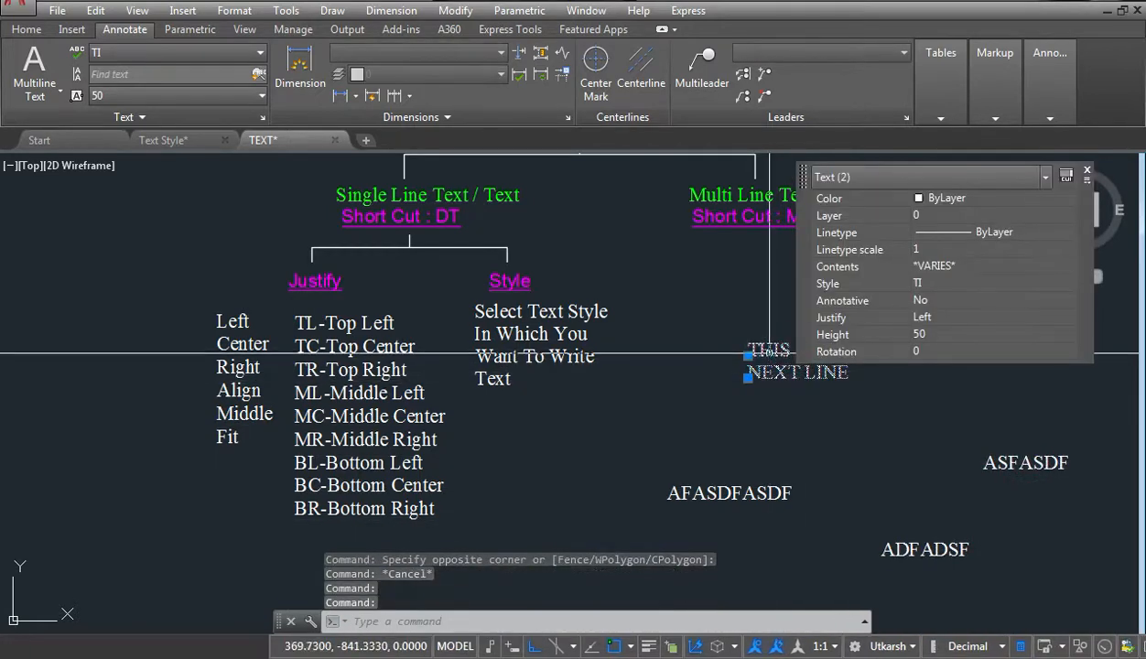
left_click(689, 508)
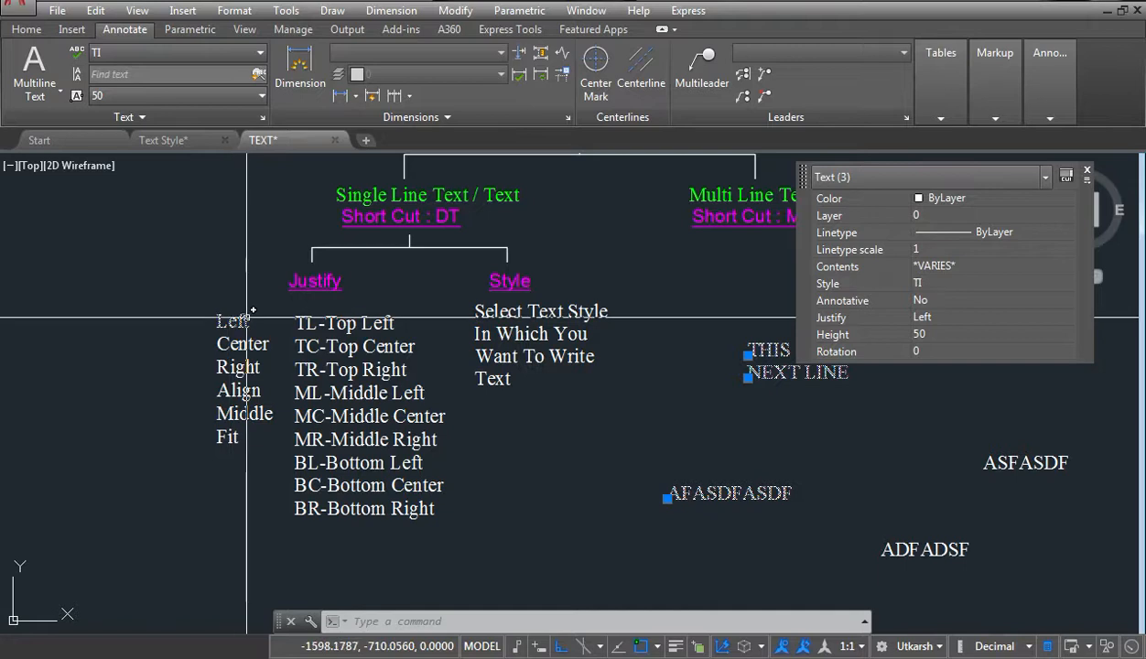
key("Escape")
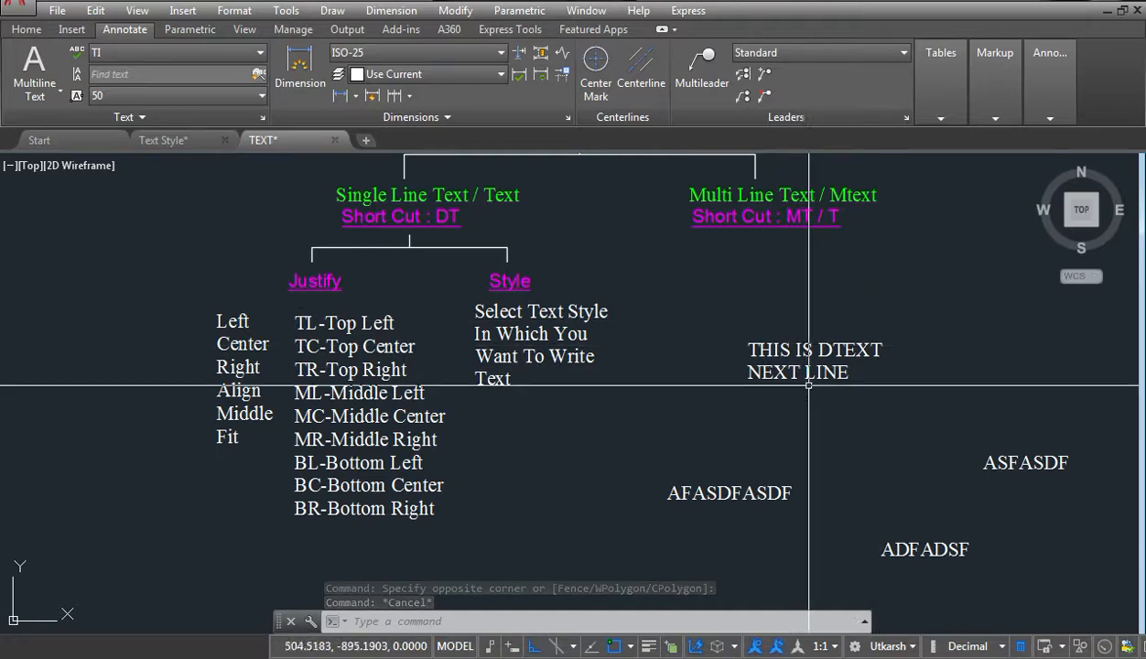
Create the single-line text "AFALSJFASF" beneath the "NEXT LINE" text, with a picked height of about 168 and a rotation of 34 degrees.
type("DT")
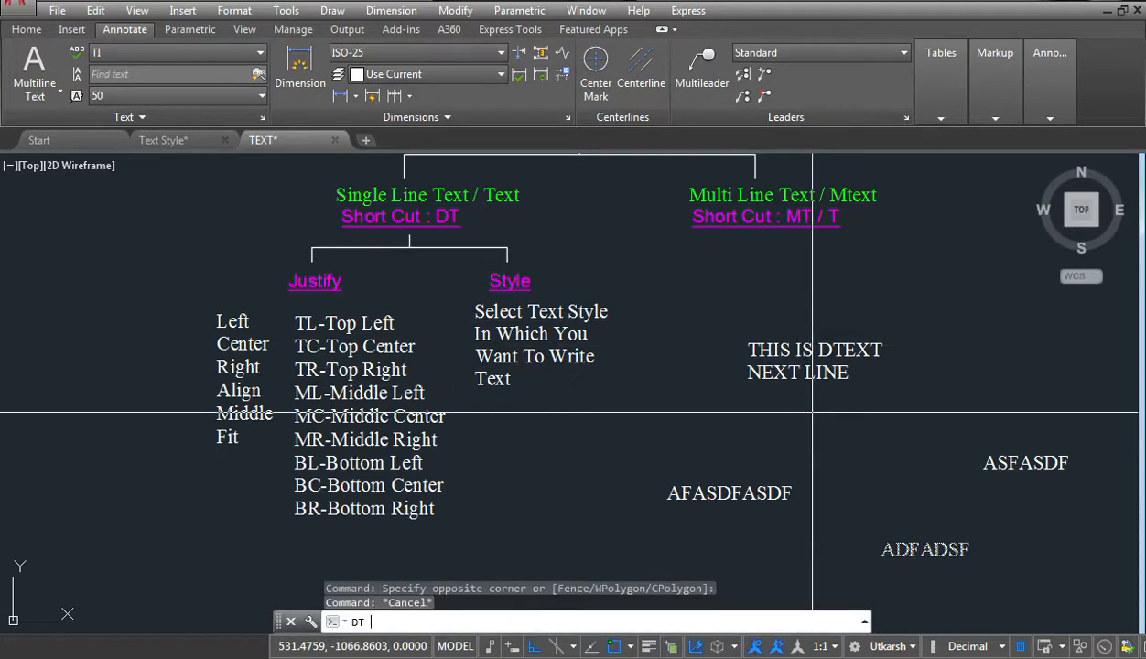
key("Return")
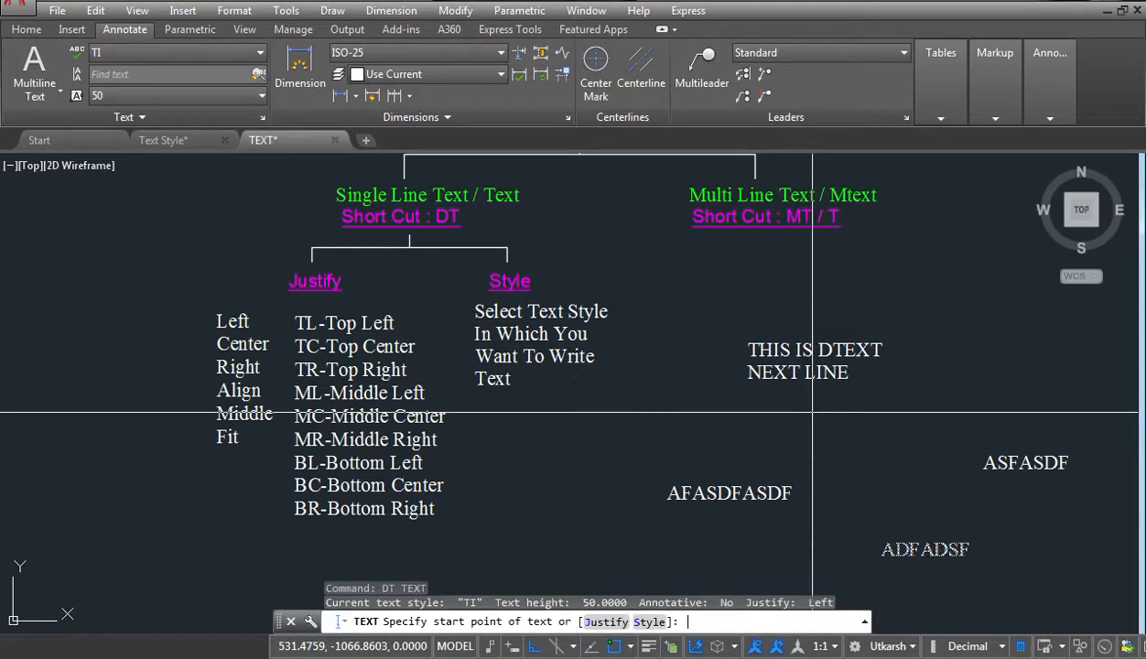
left_click(722, 428)
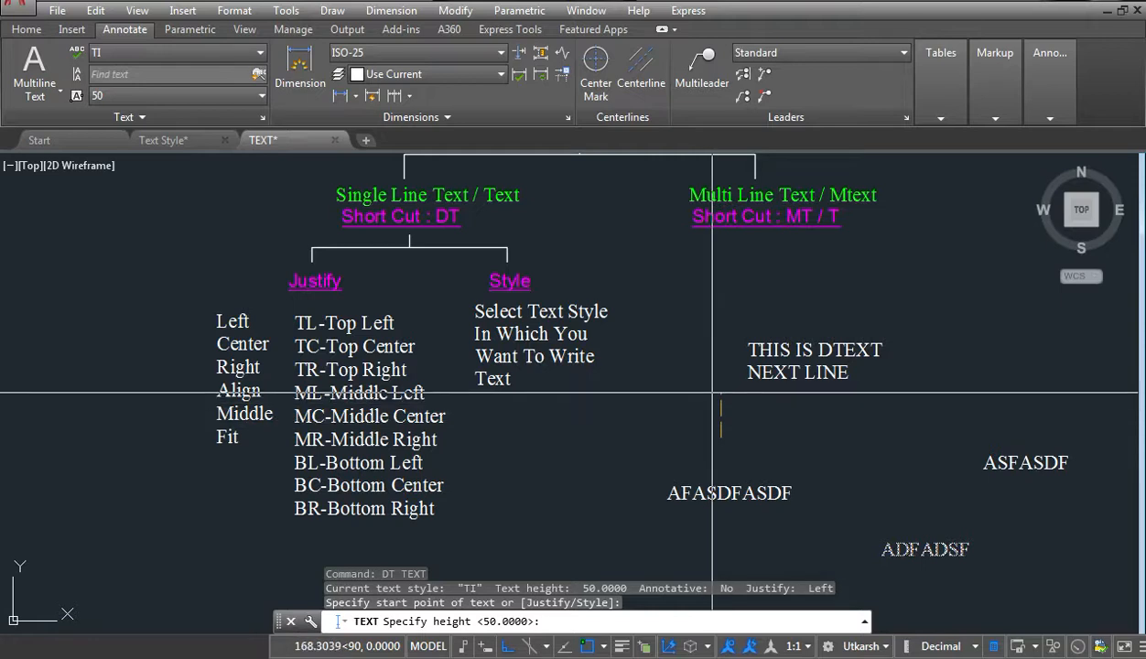
left_click(712, 393)
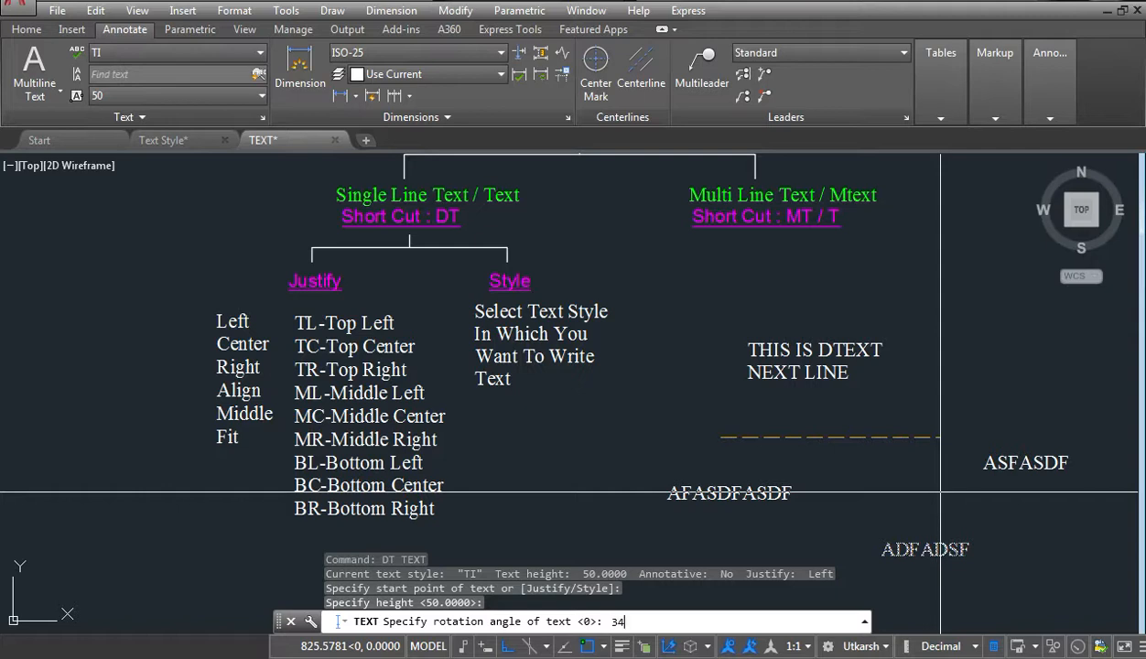
key("Return")
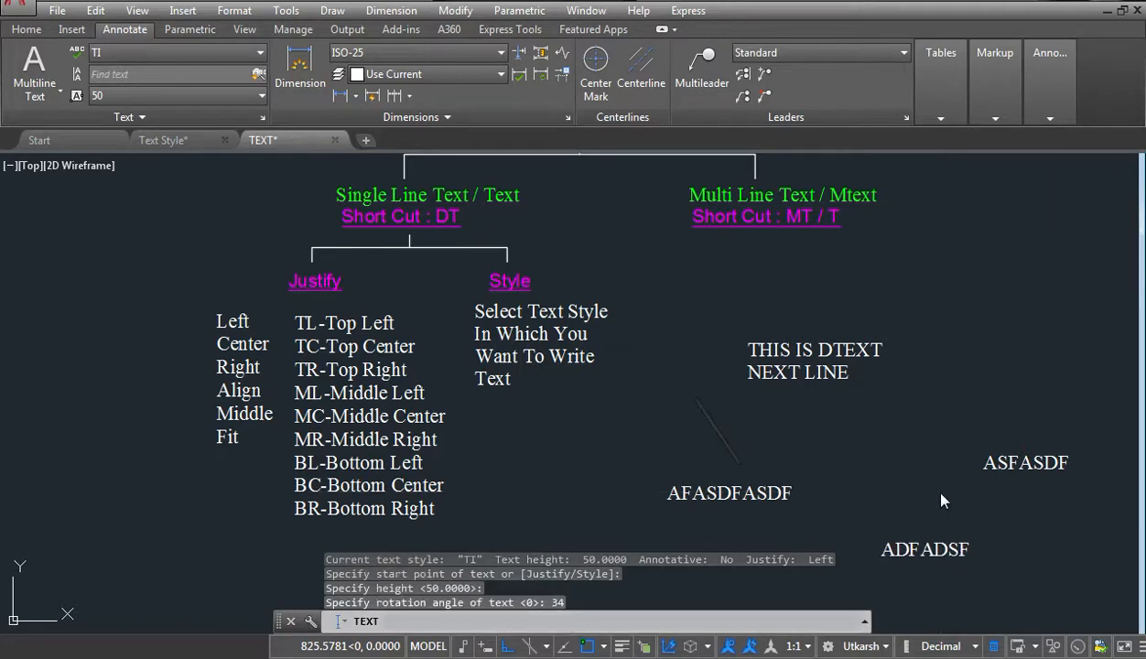
type("AFALSJFASF")
key("Return")
key("Return")
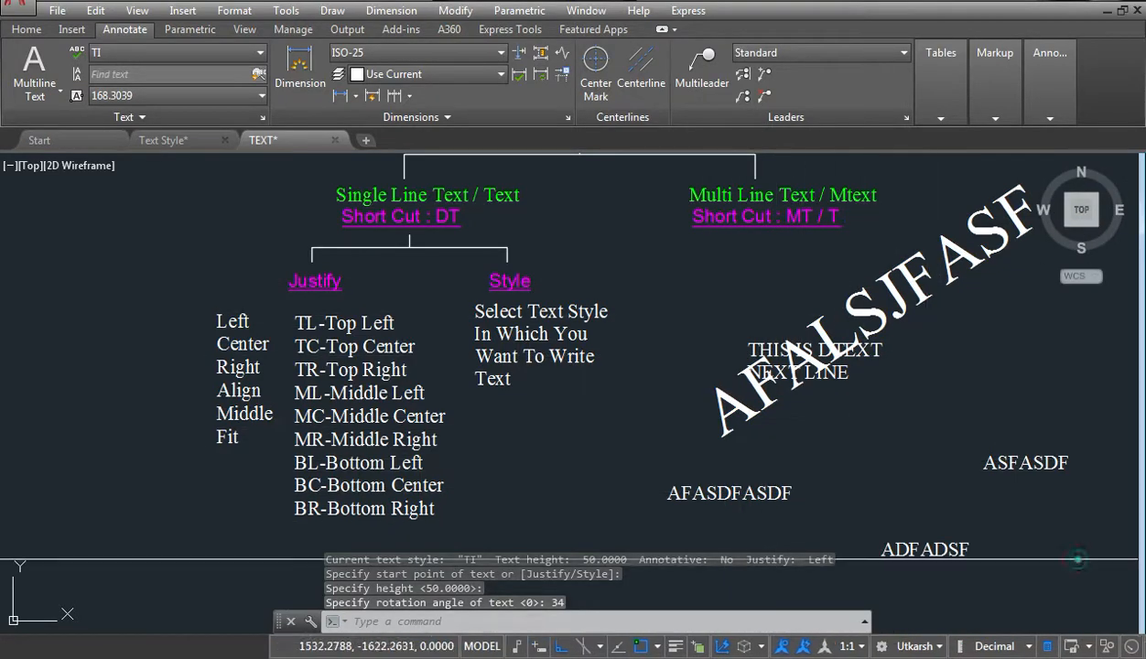
Erase all the sample single-line texts in the area below the Multi Line Text heading.
left_click(1134, 580)
left_click(673, 275)
type("E")
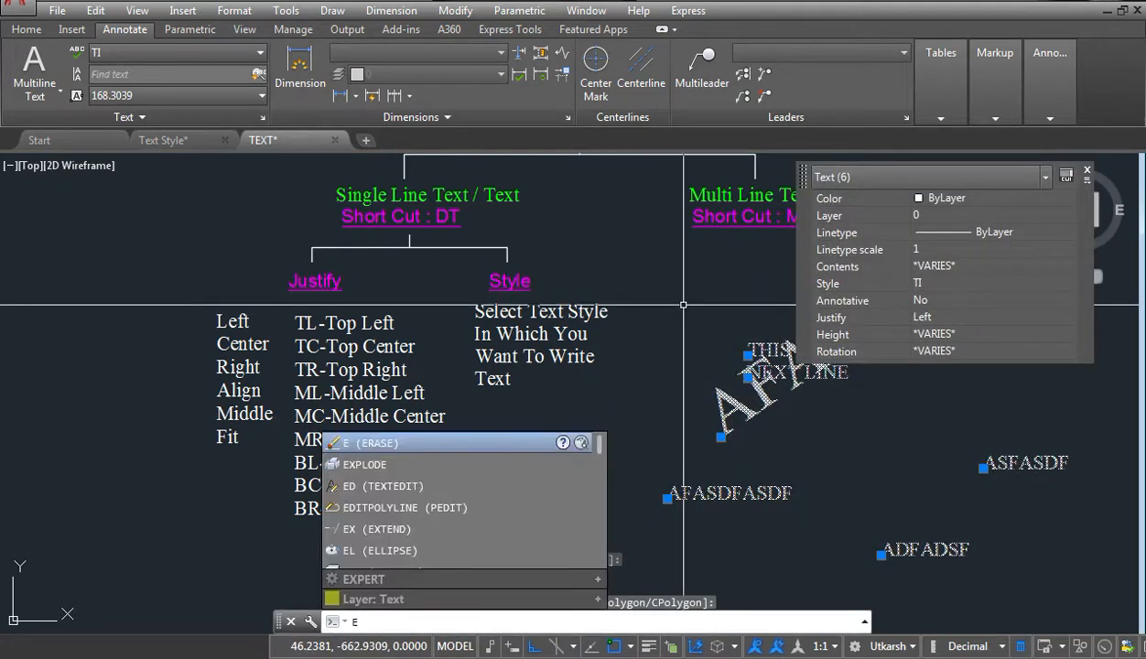
type("E")
key("Return")
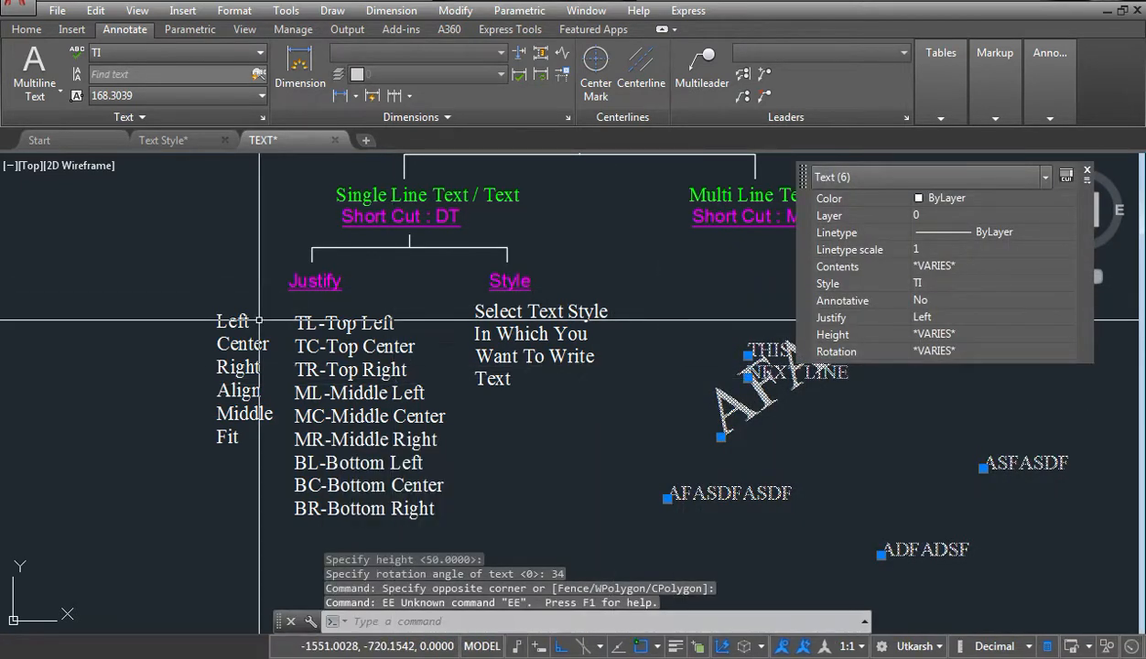
type("E")
key("Return")
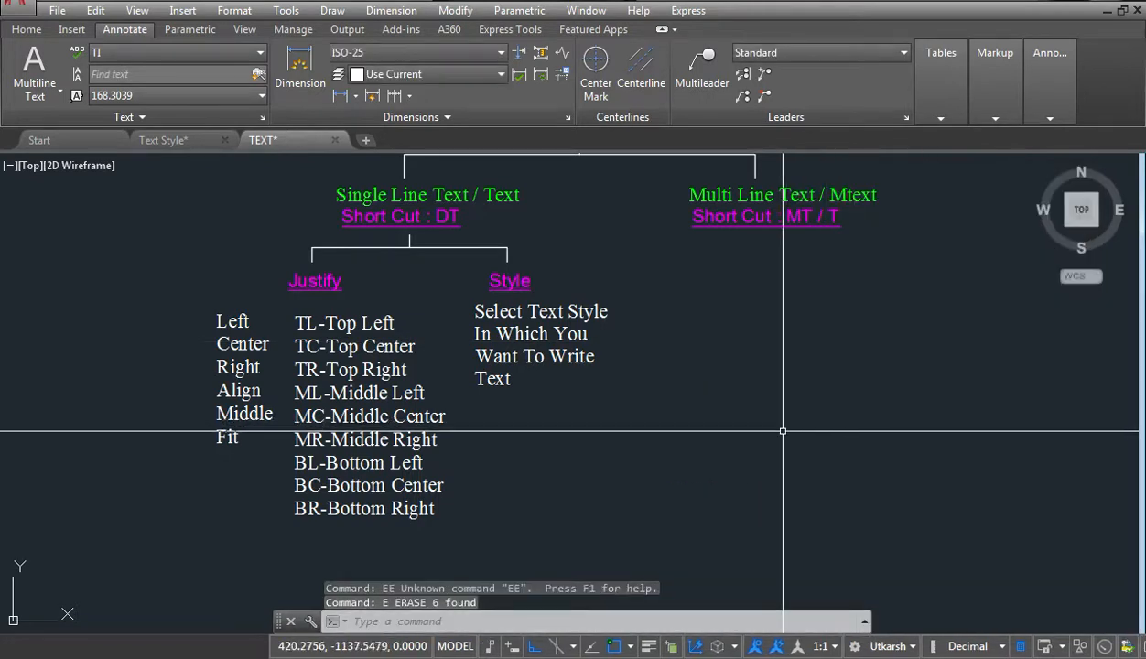
type("ST")
key("Return")
key("Escape")
Start a new single-line text and try to set its text style to SW.
type("DT")
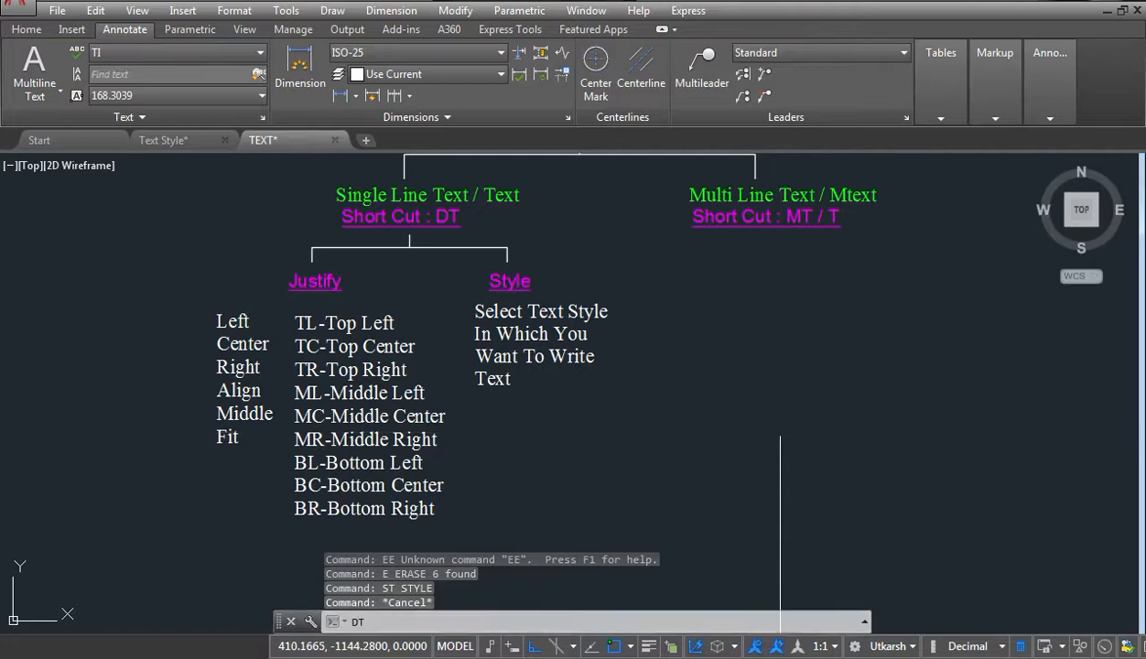
key("Return")
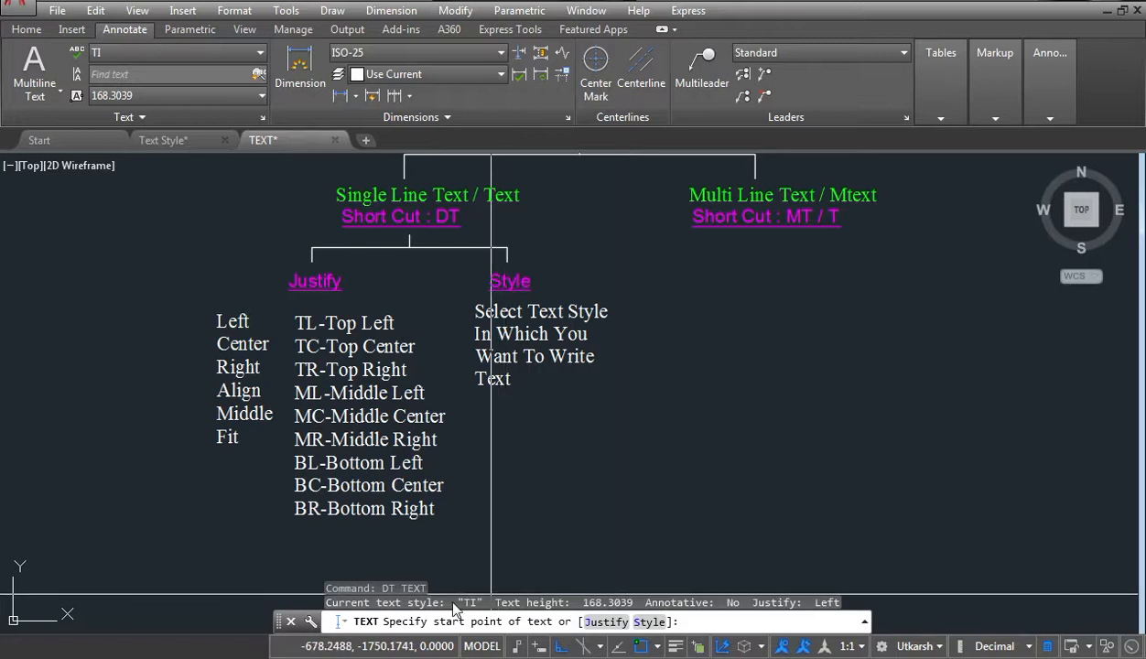
left_click(640, 621)
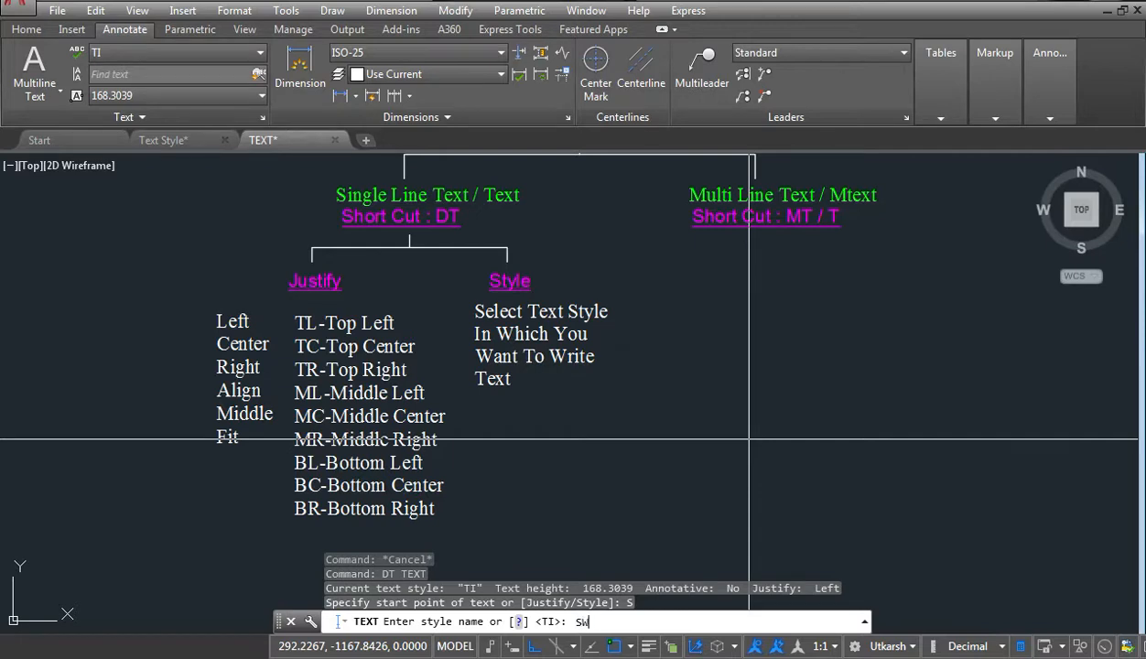
key("Return")
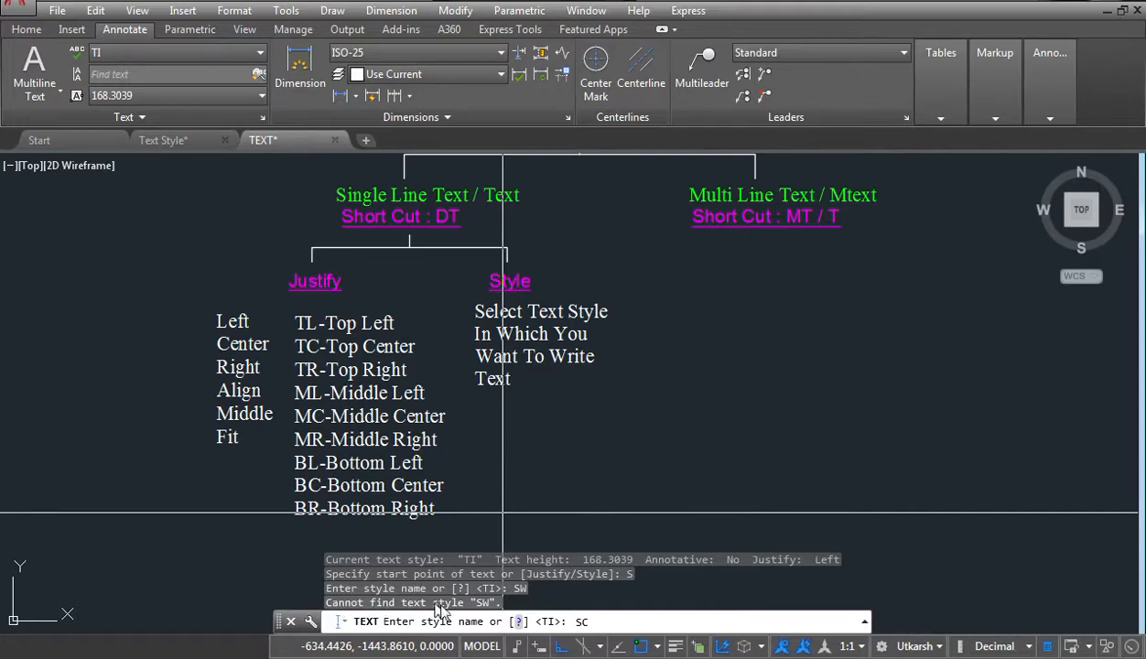
List all text styles defined in the drawing and examine their names.
left_click_drag(615, 627, 560, 621)
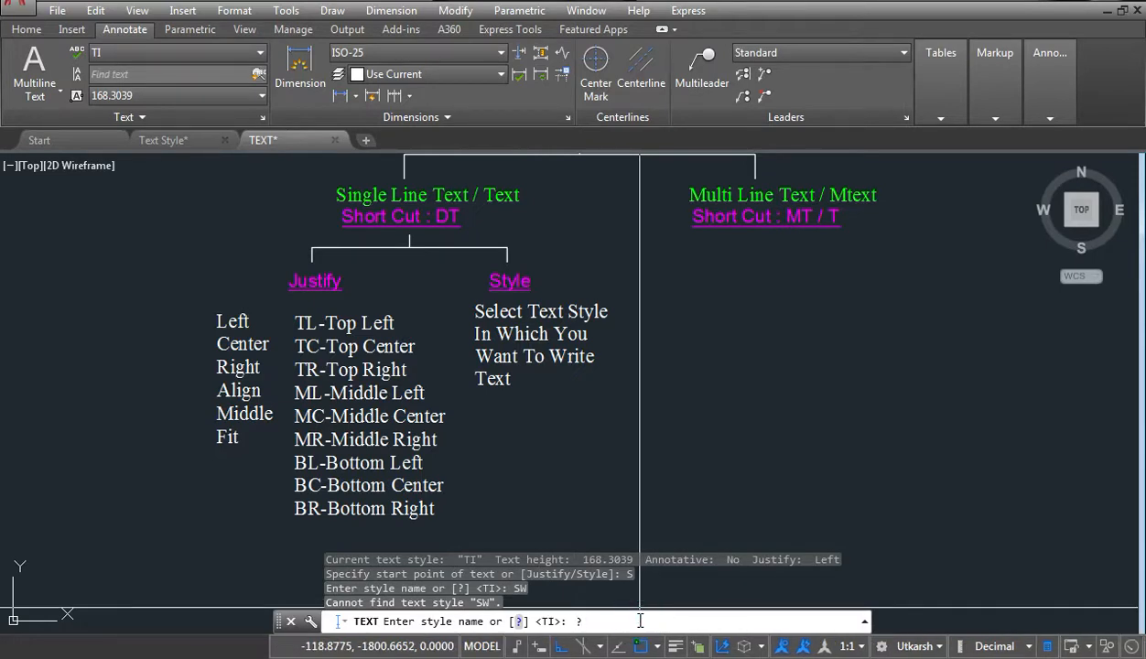
left_click(519, 621)
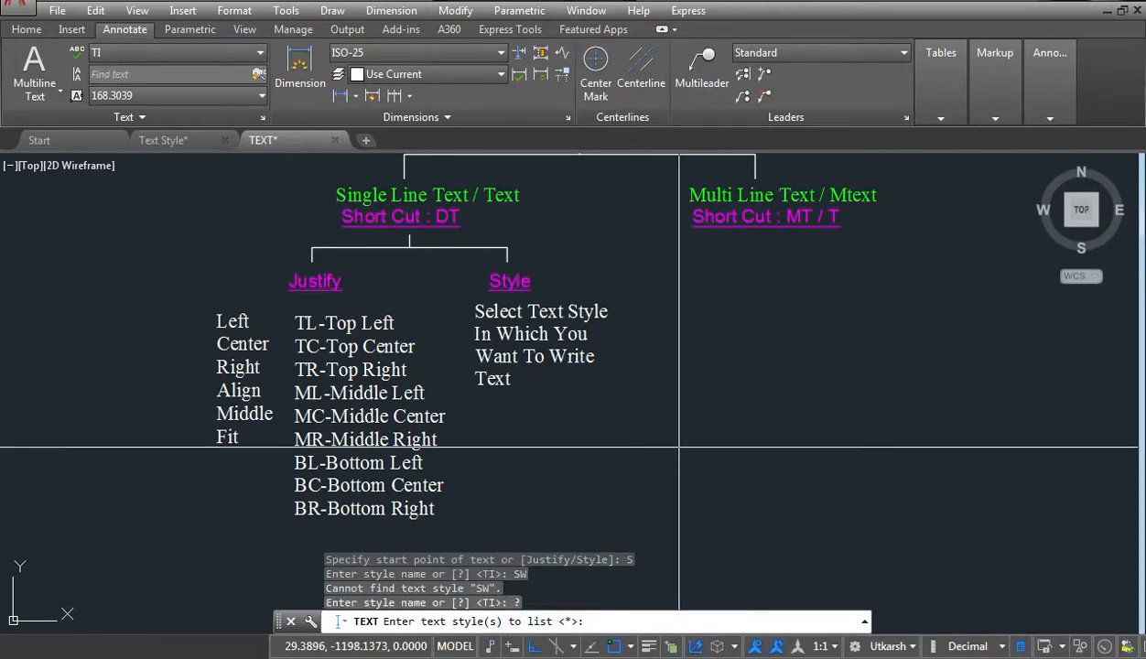
key("Return")
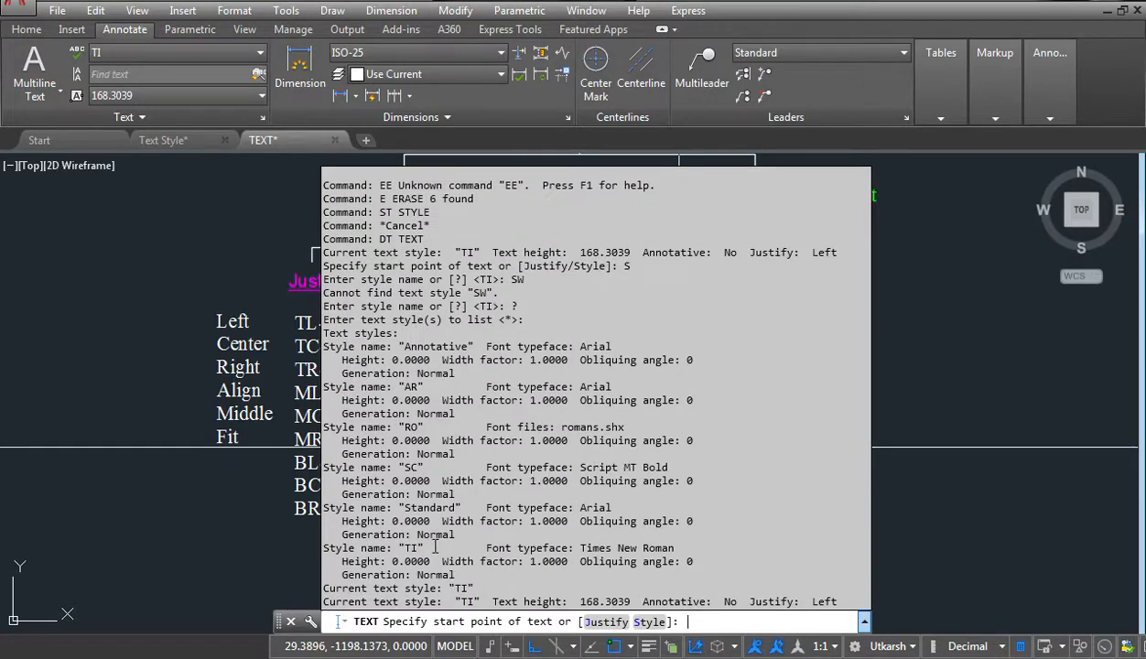
left_click_drag(399, 388, 436, 386)
left_click_drag(399, 427, 424, 427)
left_click_drag(399, 467, 423, 467)
left_click_drag(399, 547, 431, 547)
Set the text style of the active single-line text command to RO.
left_click(650, 621)
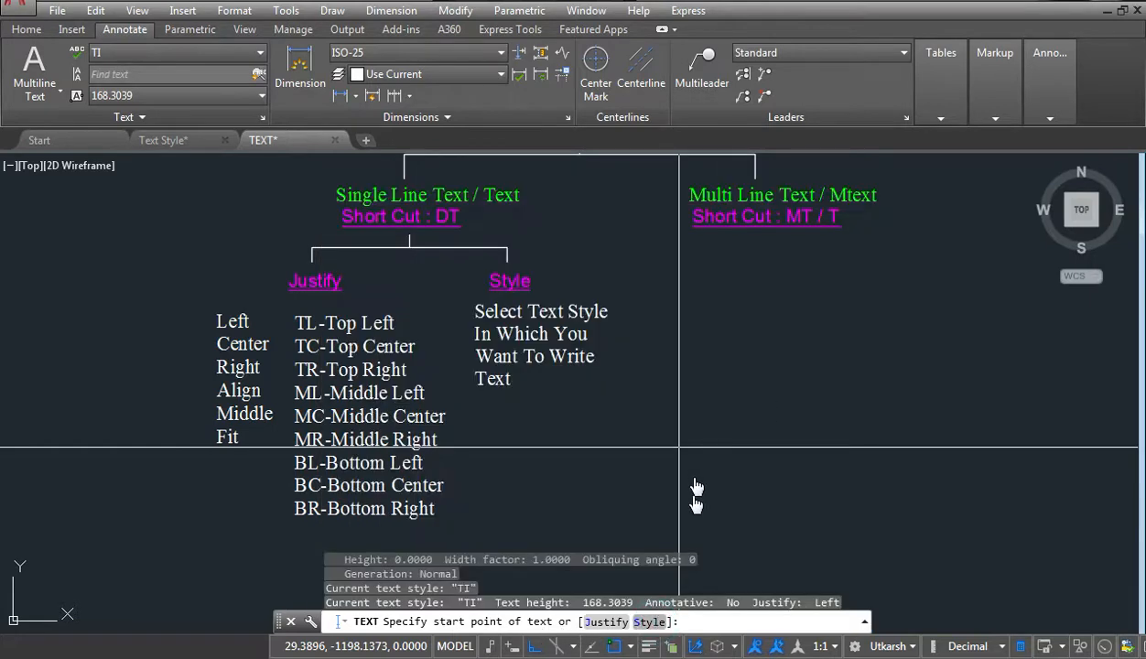
left_click(650, 622)
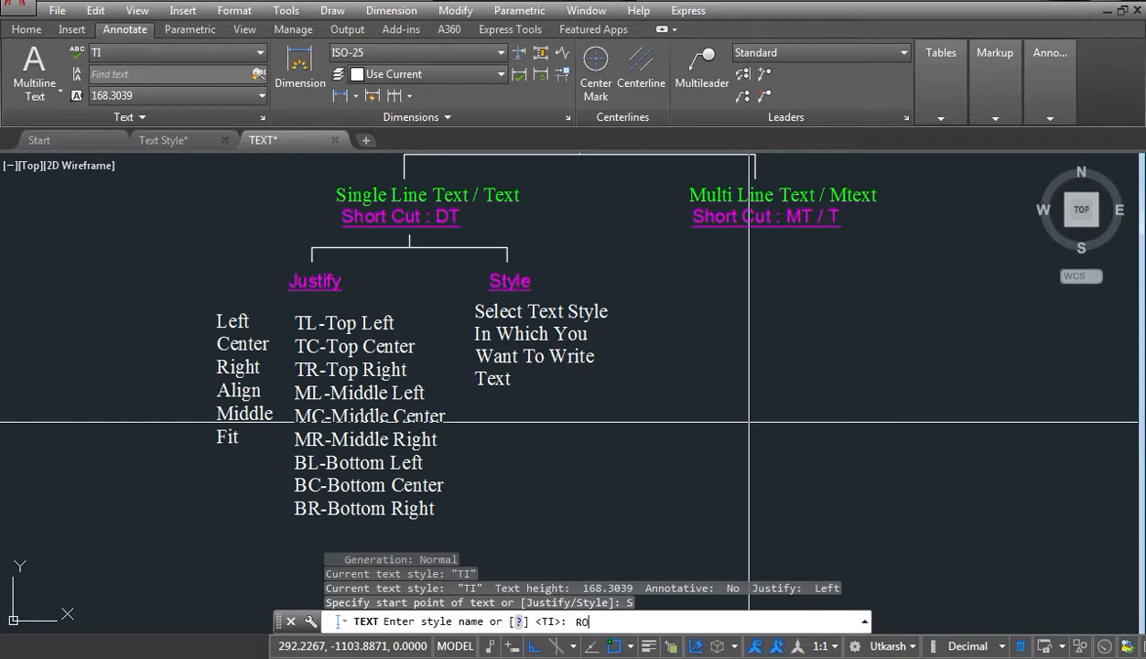
type("RO")
key("Return")
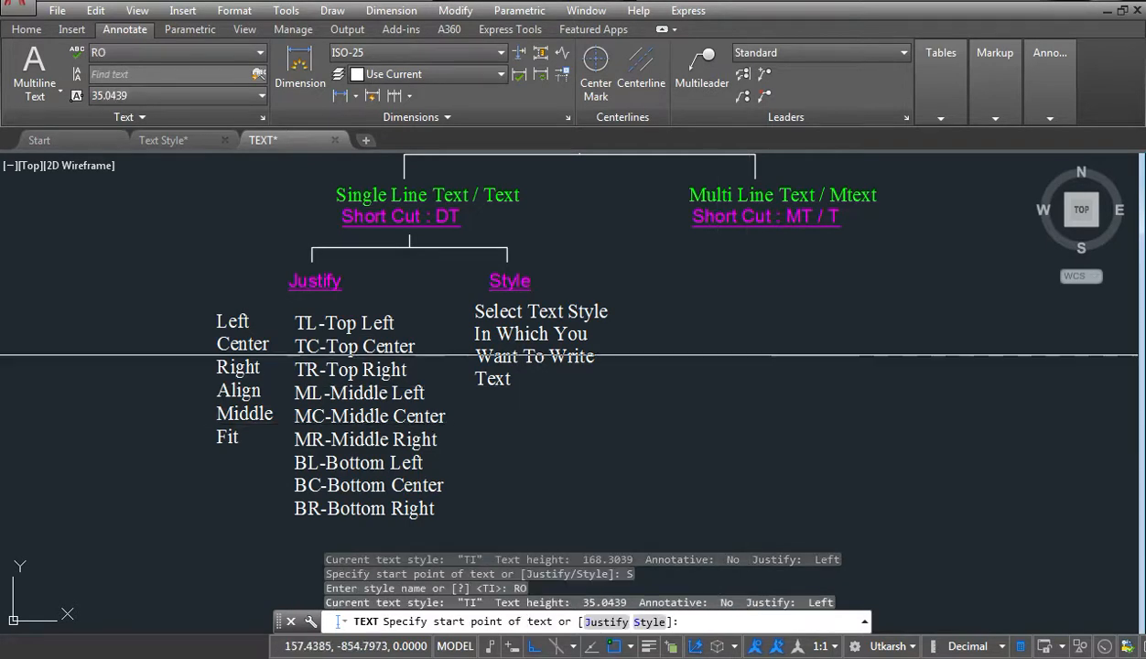
Create the single-line text "AFASDFASDF" below the Multi Line Text heading, with a picked height of about 67 and a rotation of 0.
left_click(719, 350)
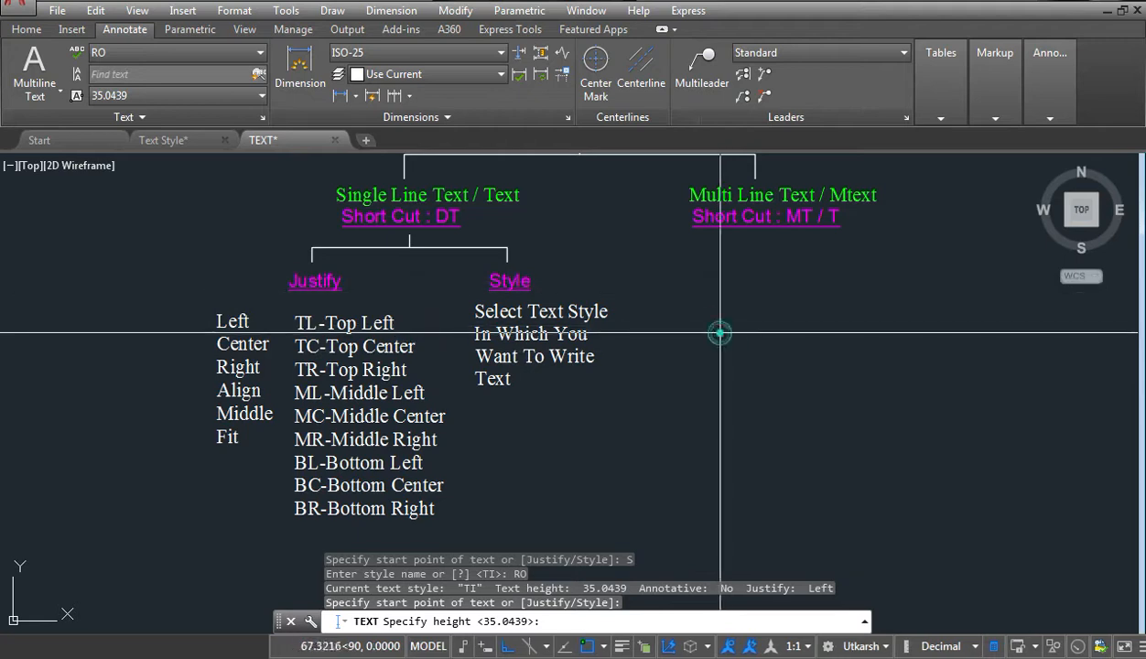
key("Return")
left_click(930, 347)
type("AFASDFASDF")
key("Return")
key("Return")
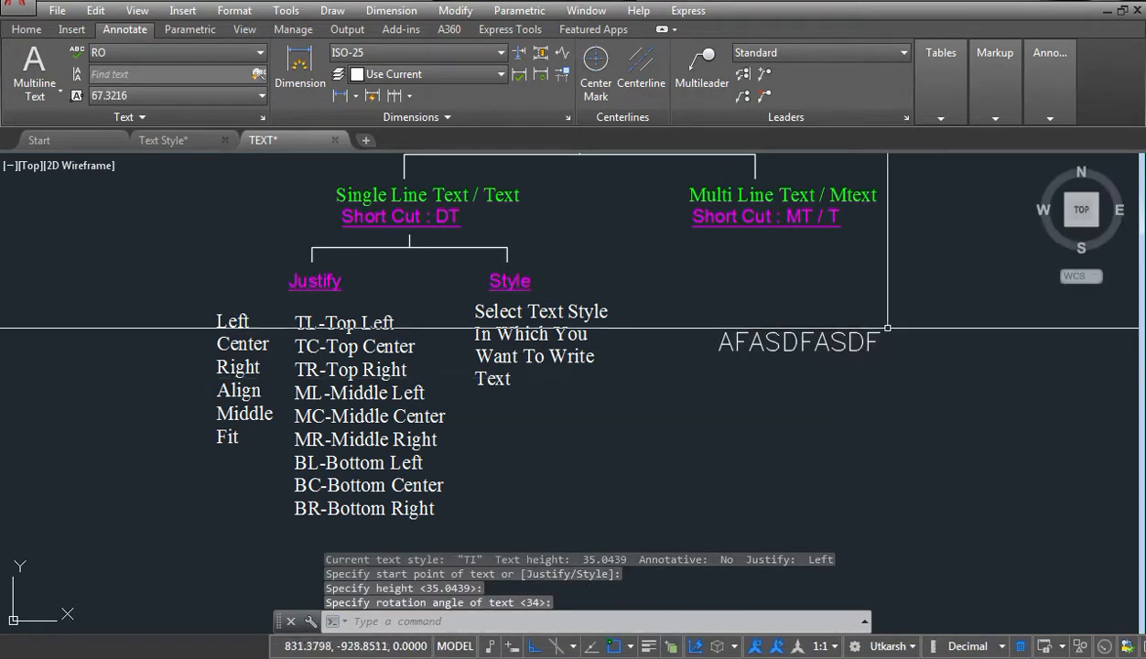
Start a center-justified single-line text below the "AFASDFASDF" text and set its height to 50.
type("D")
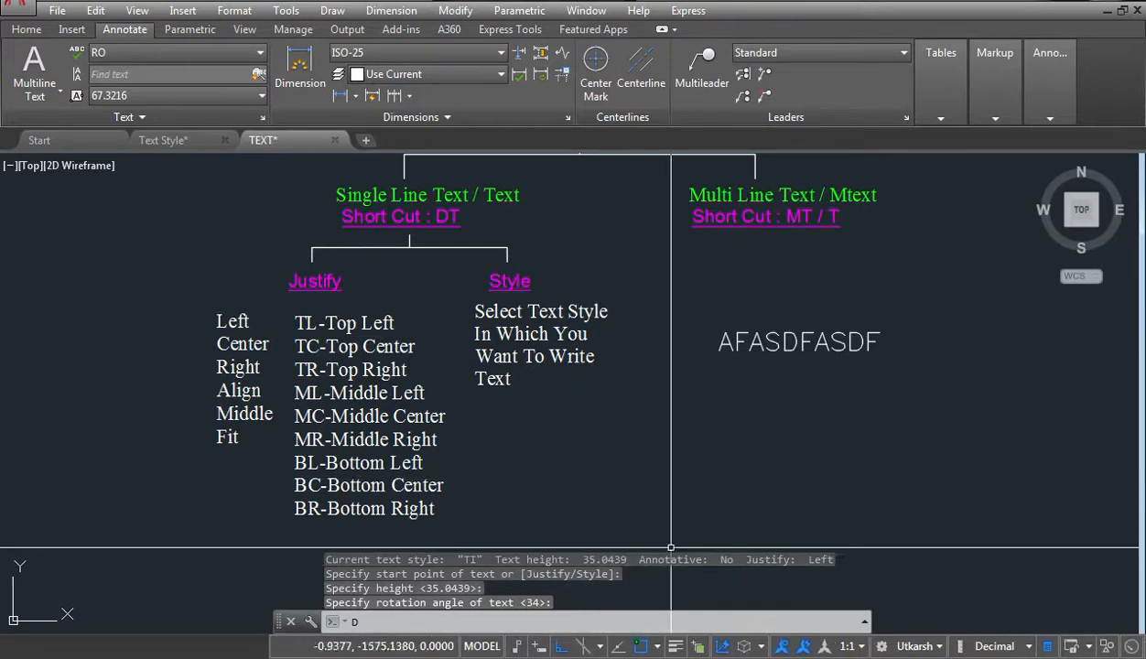
type("T")
key("Return")
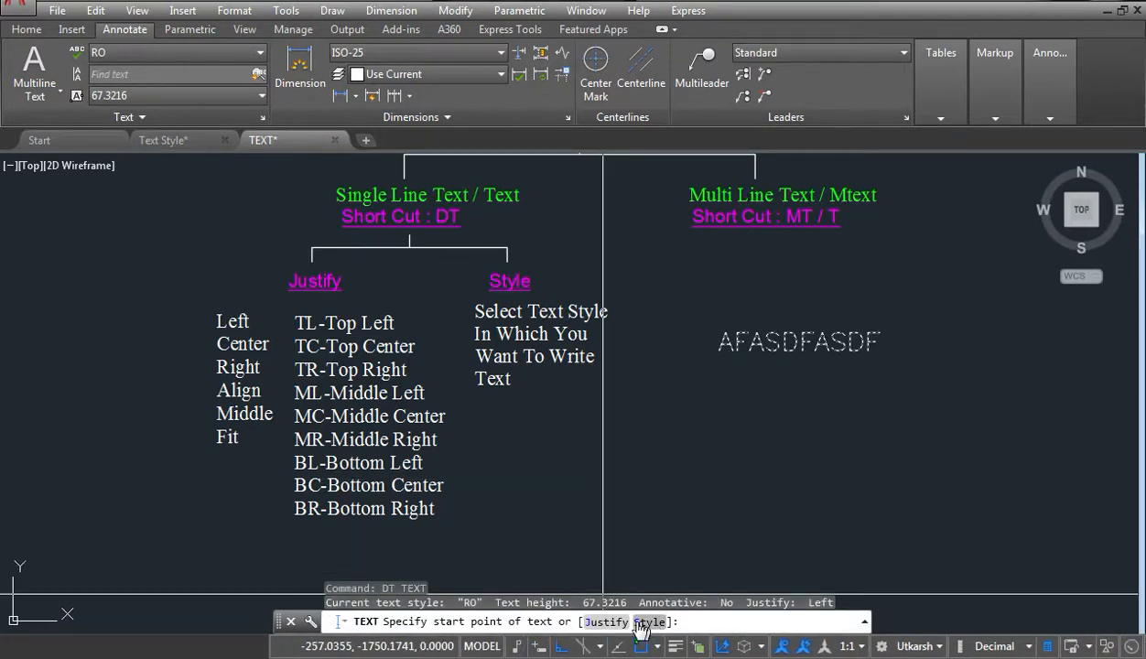
left_click(608, 621)
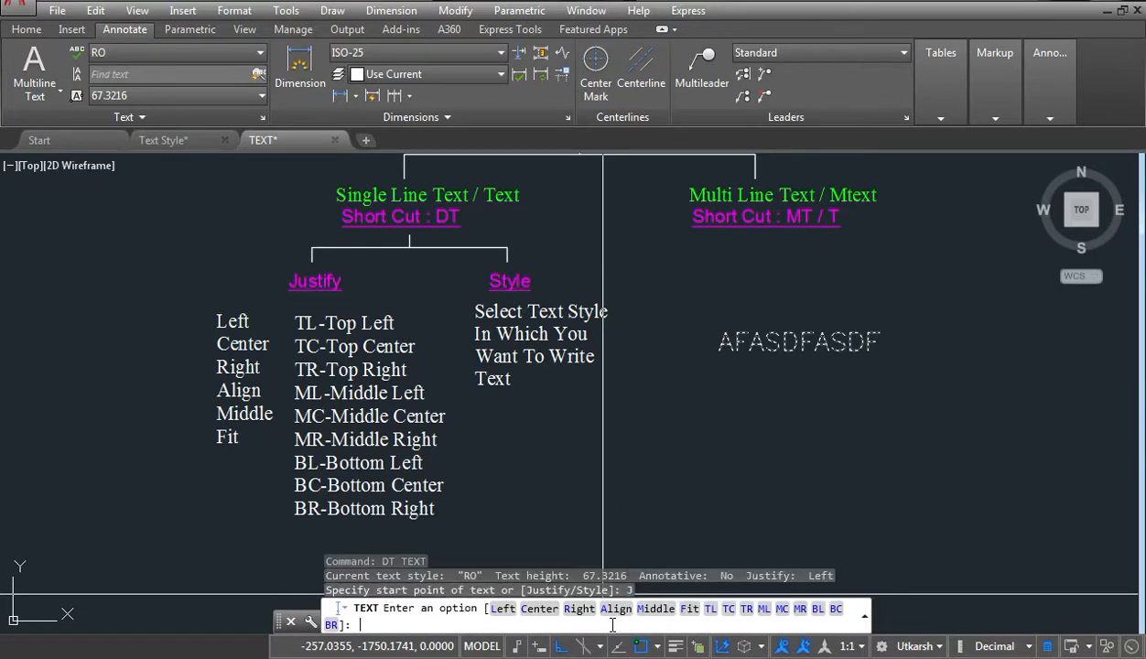
left_click(536, 610)
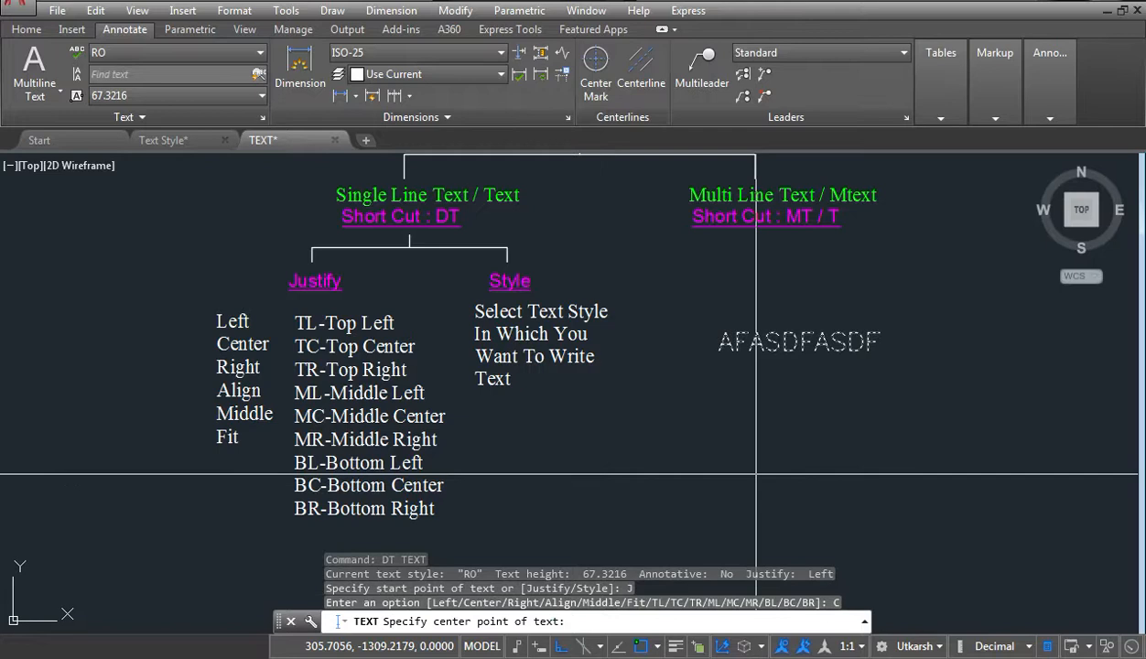
left_click(772, 417)
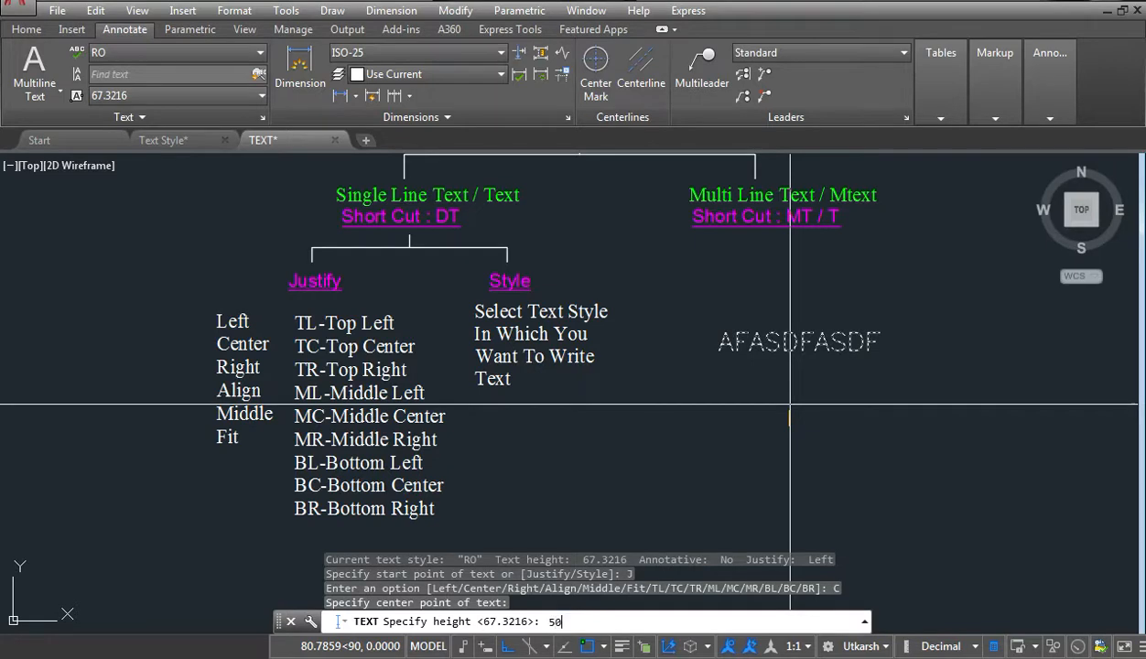
key("Return")
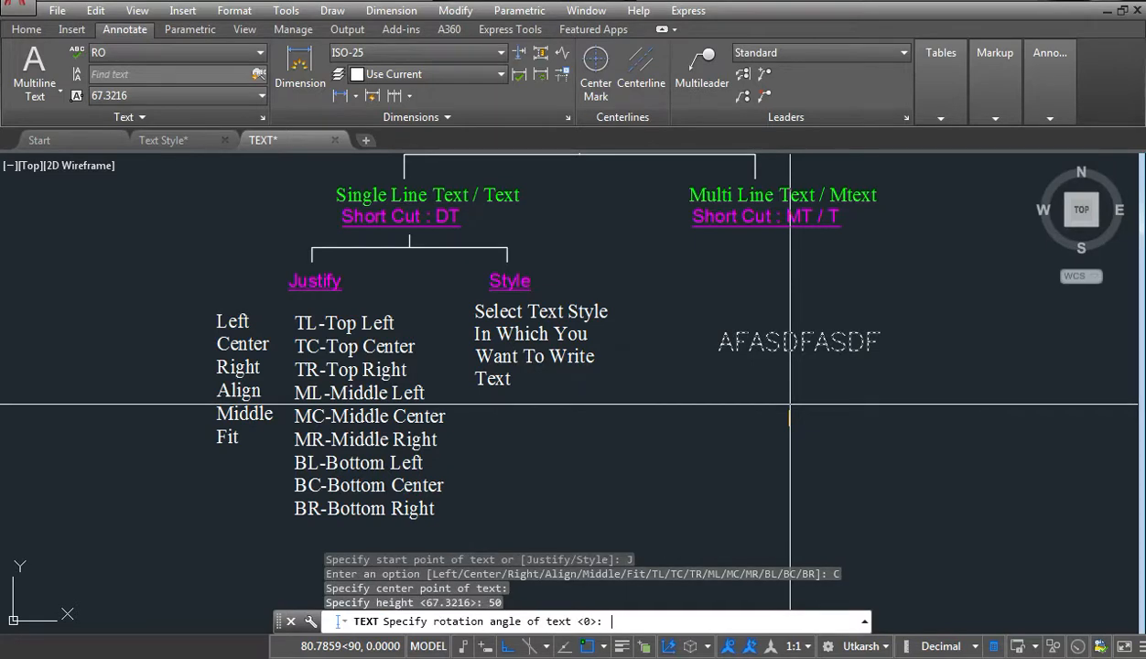
Accept the 0 rotation and enter "THIS IS CENTER" as the content of the center-justified text.
key("Return")
type("A")
key("BackSpace")
type("THI")
left_click(790, 405)
type("S \\")
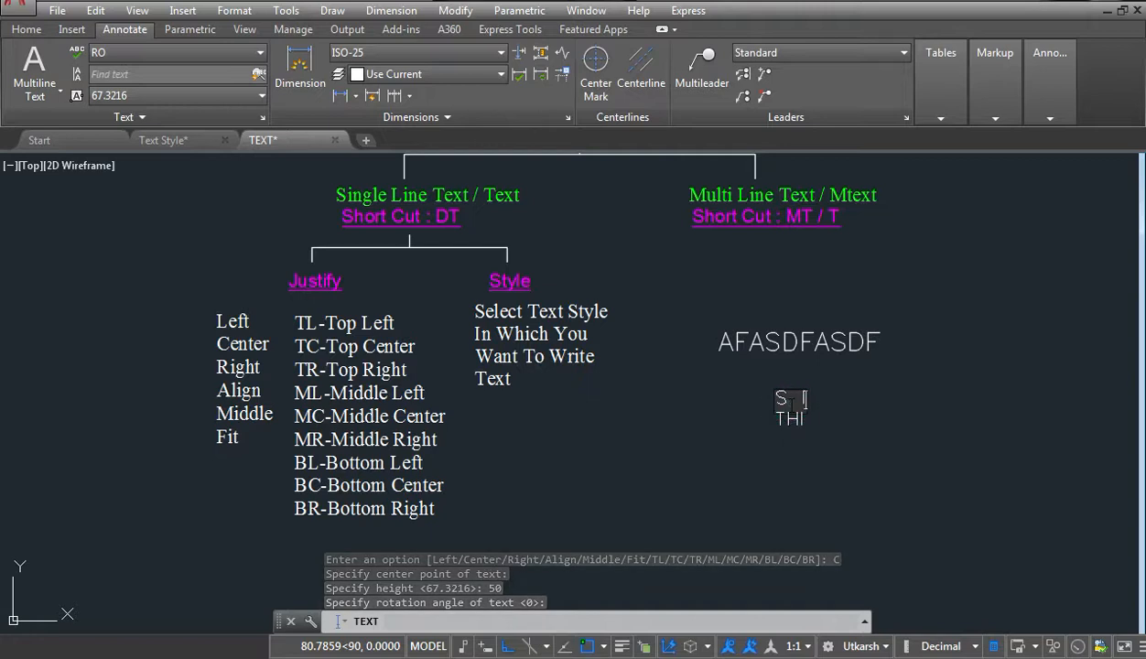
key("BackSpace")
key("BackSpace")
key("BackSpace")
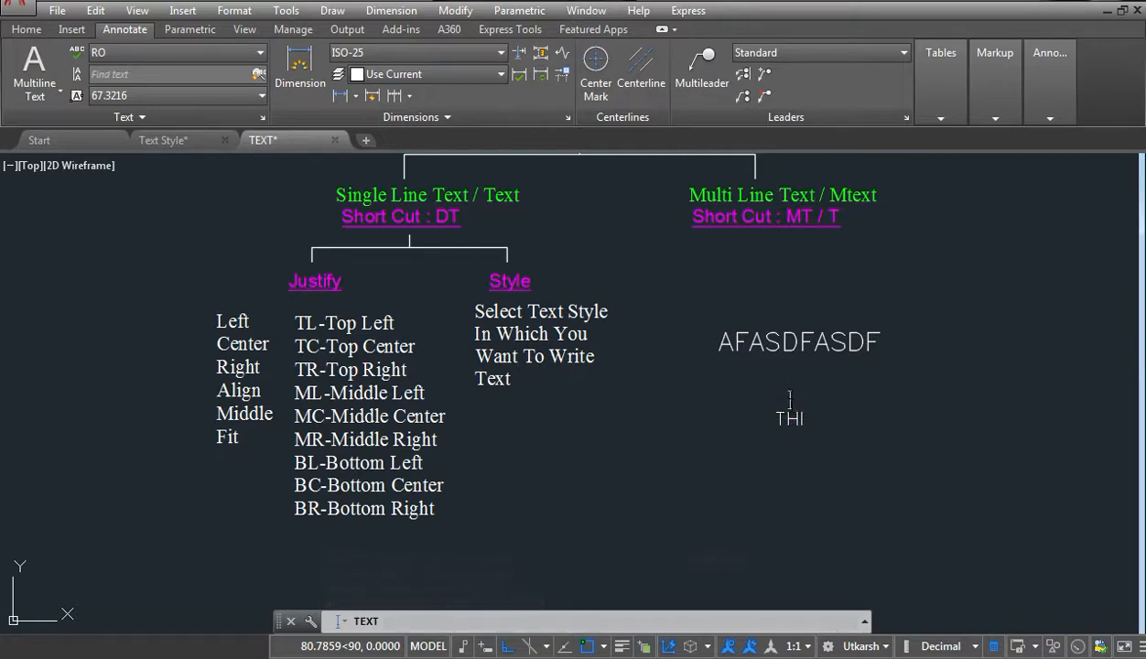
key("BackSpace")
type("S IS ")
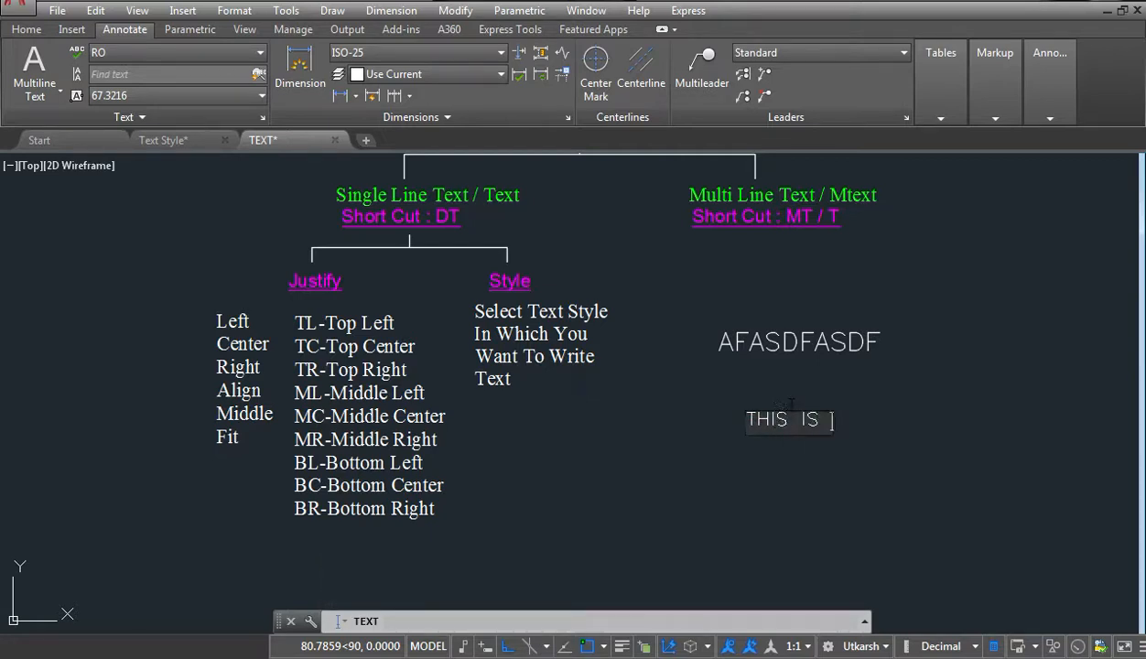
type("CENTER")
key("Return")
key("Return")
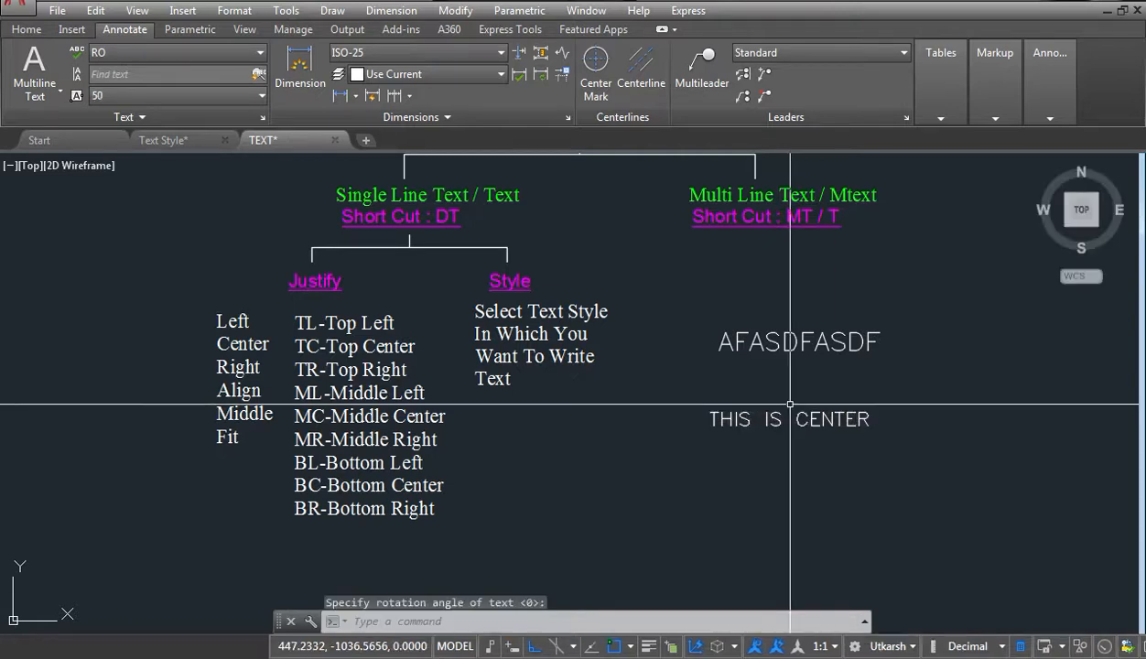
Extend the "THIS IS CENTER" text to read "THIS IS CENTERADSFADSFFASDFAS ADSFADSF".
left_click(839, 423)
left_click(840, 403)
key("Escape")
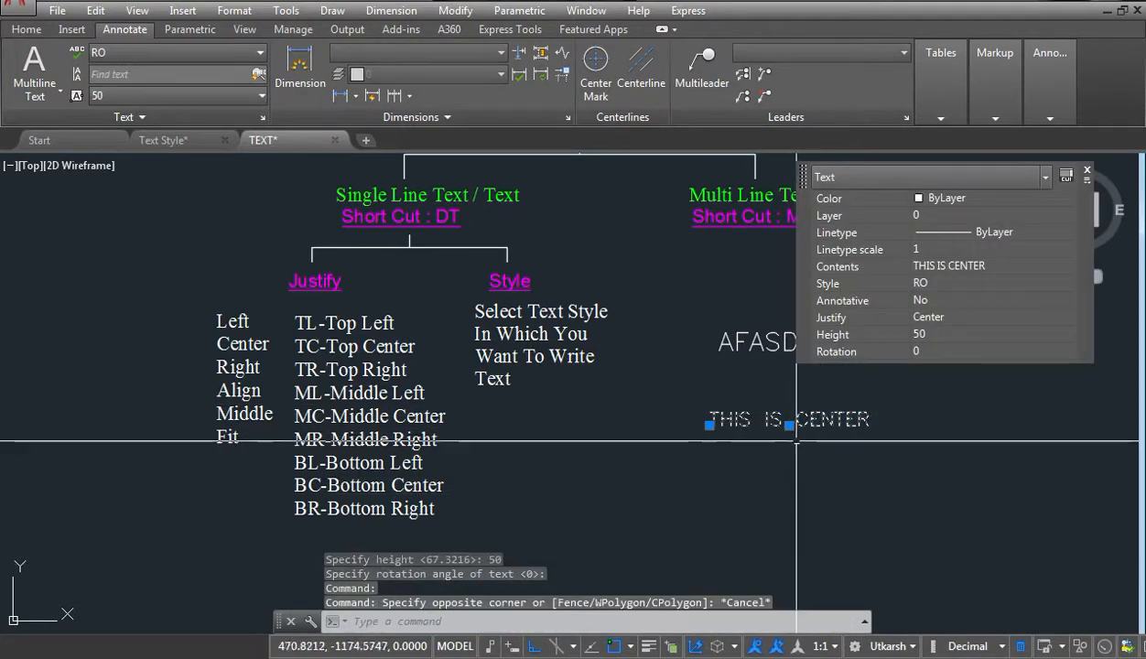
double_click(852, 422)
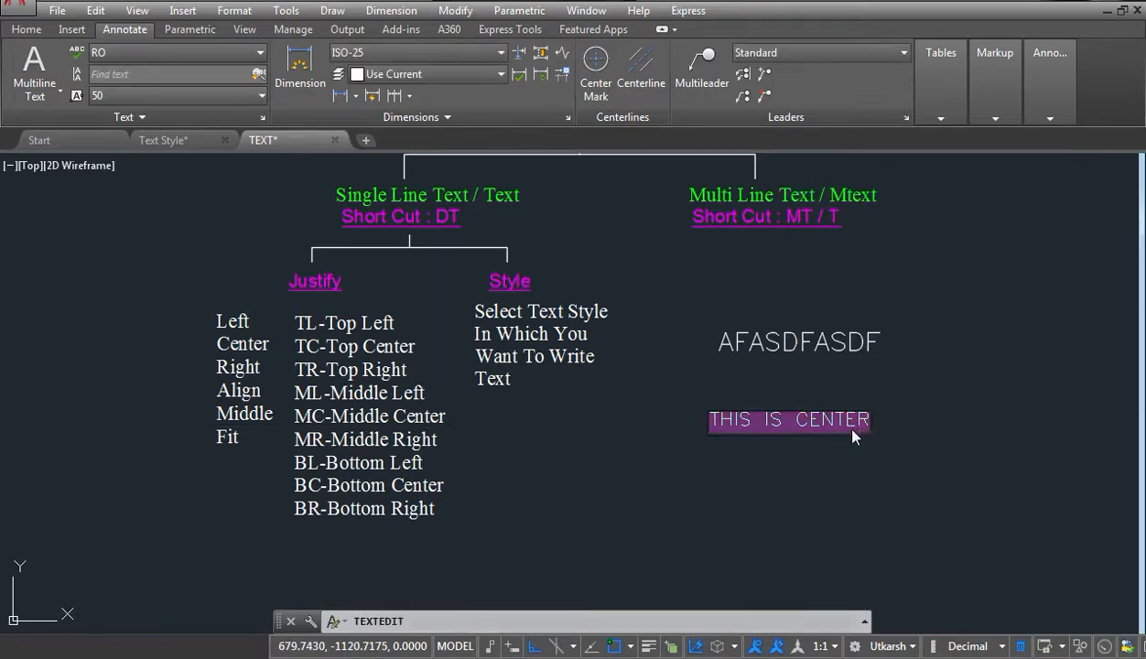
left_click(862, 430)
type("ADSF")
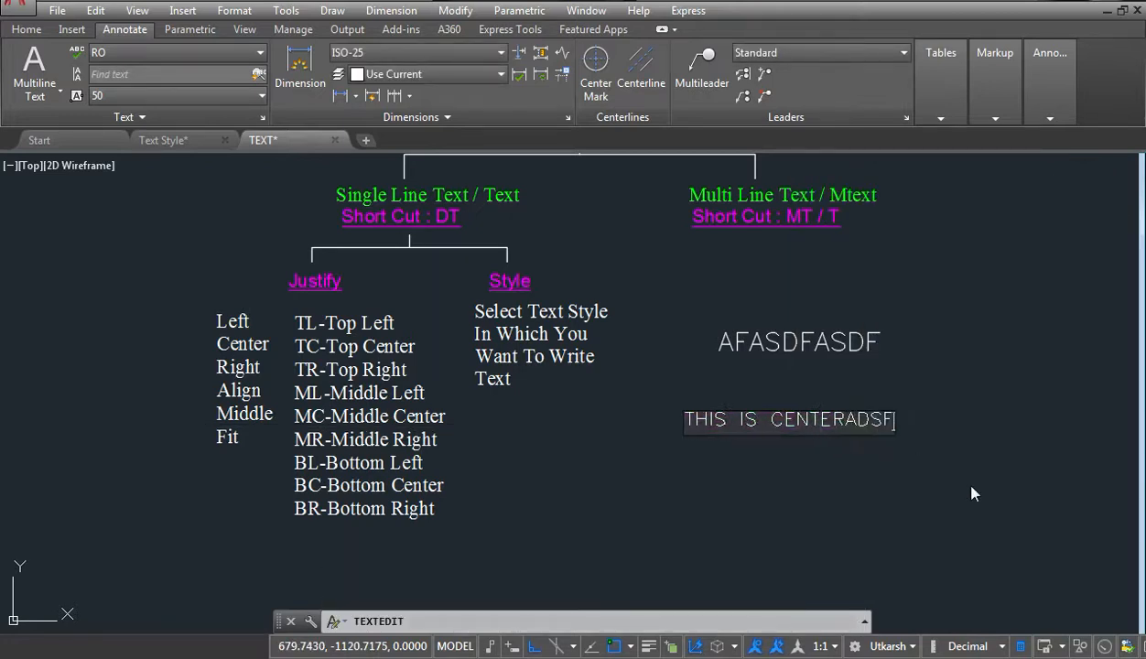
type("ADSFFASDFAS")
type("ADSFADSF")
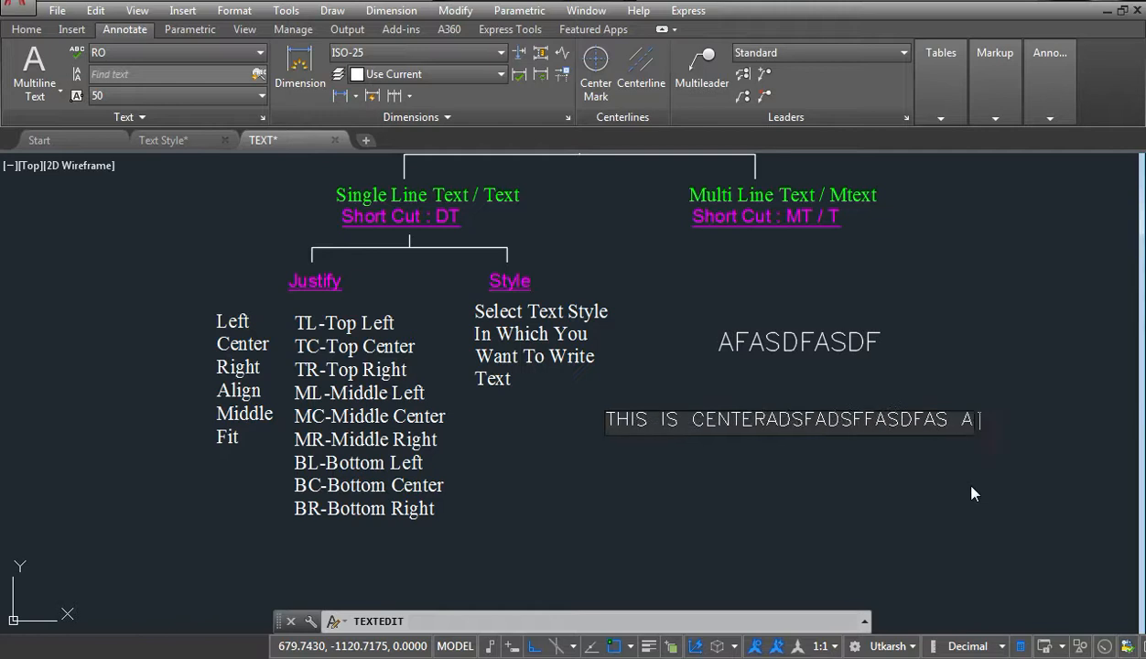
left_click(856, 504)
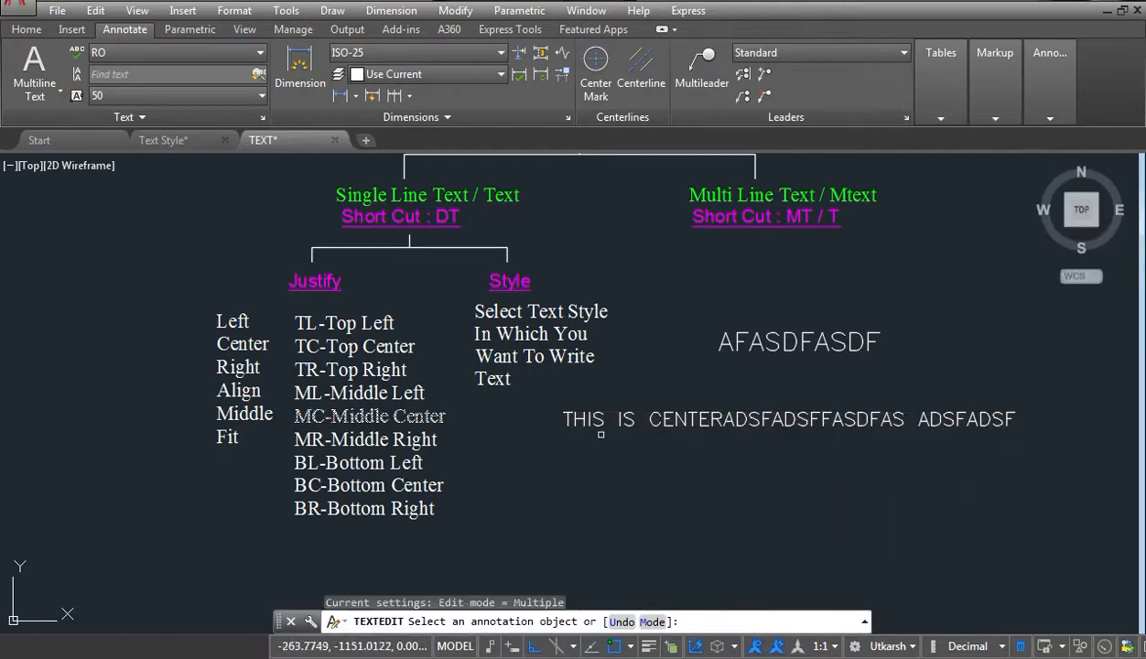
key("Return")
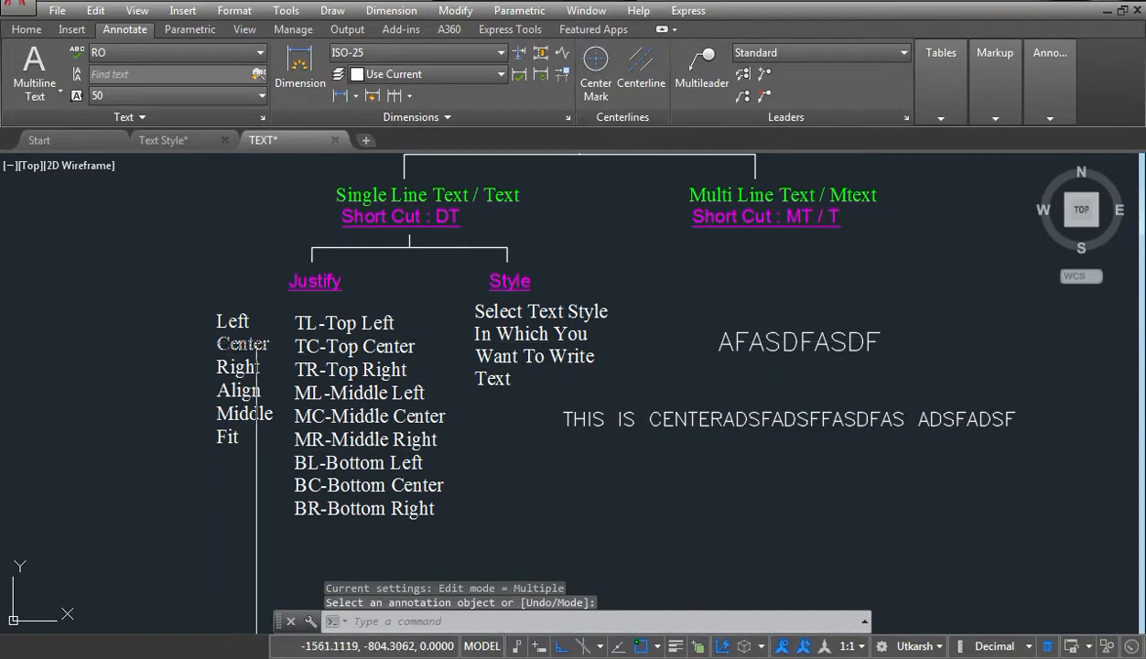
Create the right-justified single-line text "ASDFASDFASDFASDFASDF" below the centered text, with height 50 and rotation 0.
type("DT")
key("Return")
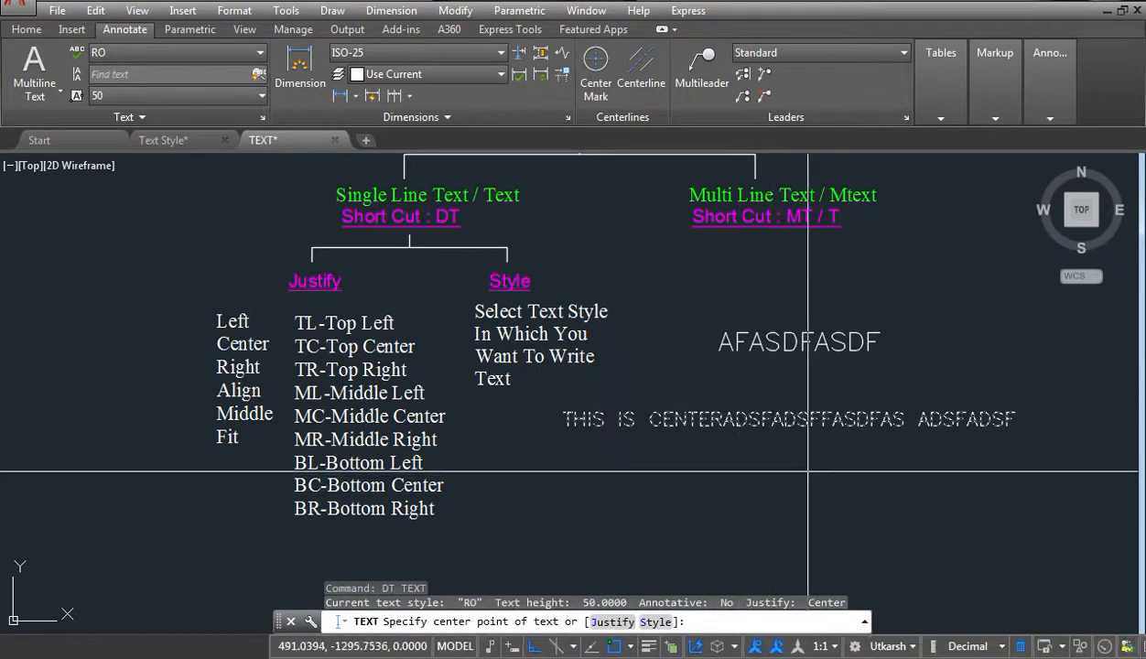
left_click(612, 622)
left_click(574, 608)
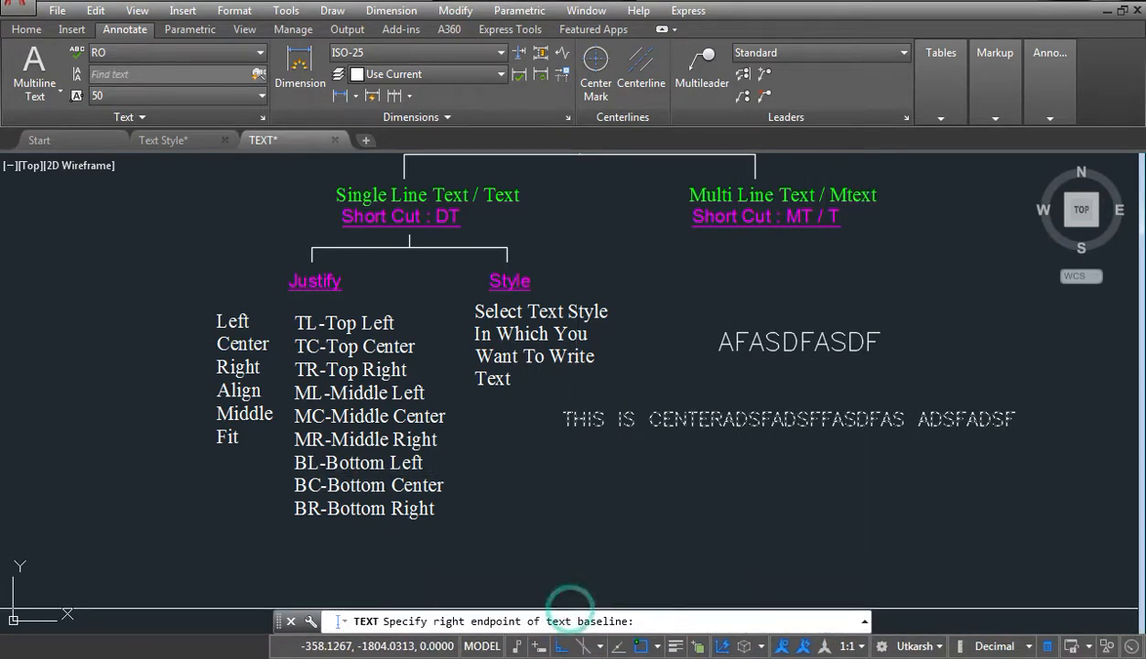
left_click(895, 517)
key("Return")
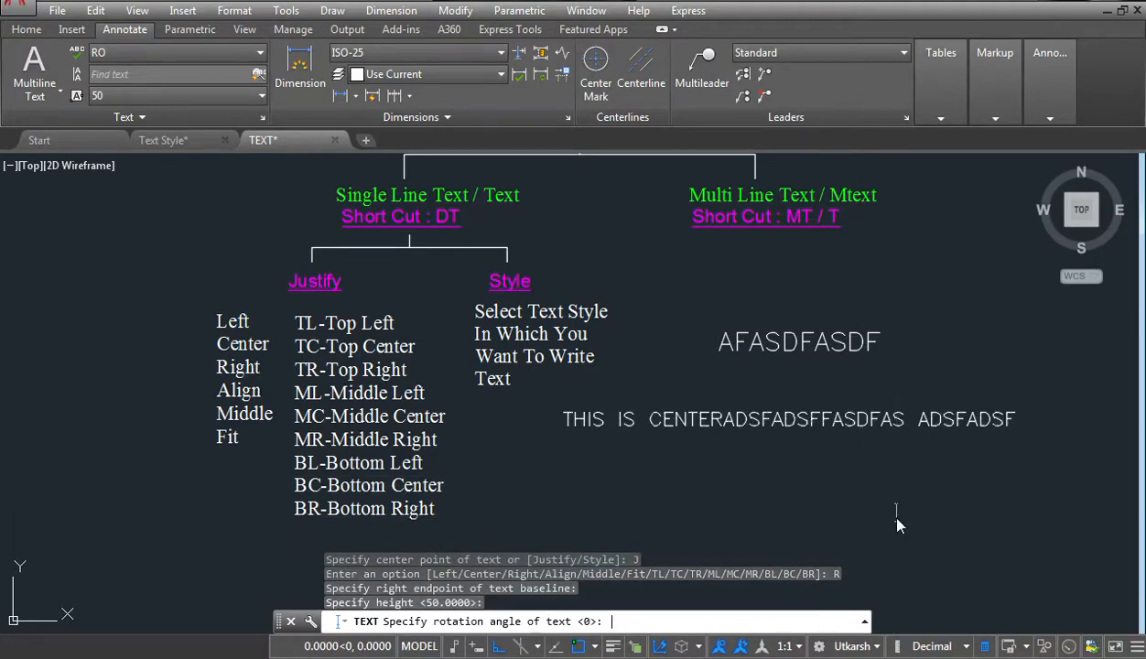
key("Return")
type("ASDFASDFASDFASDFASDF")
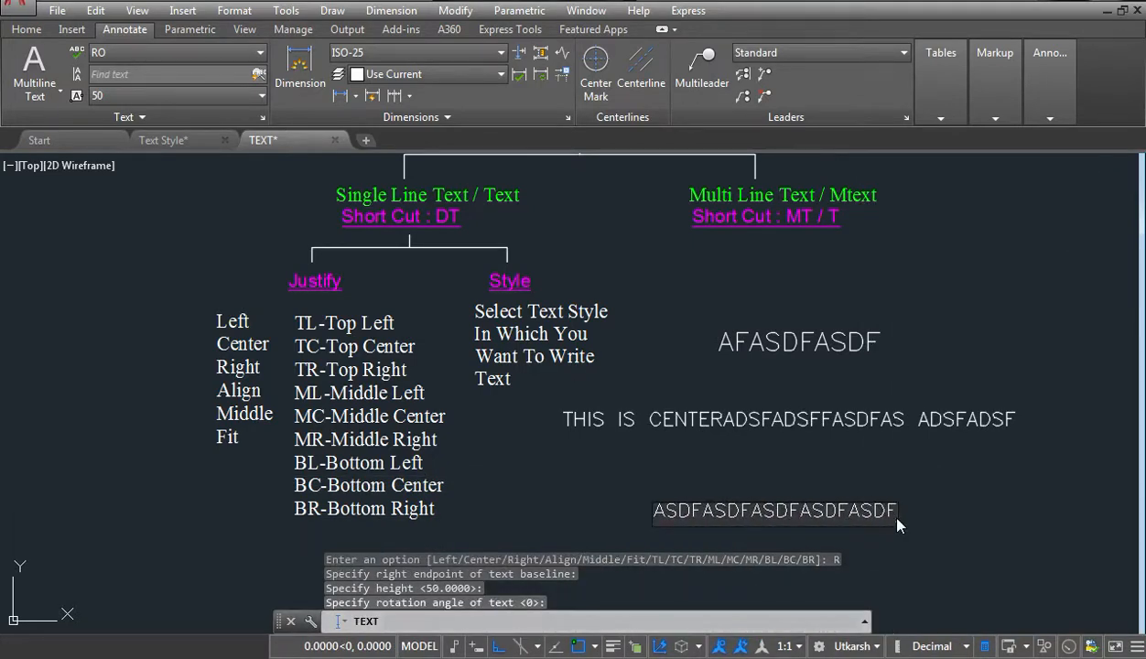
key("Return")
key("Return")
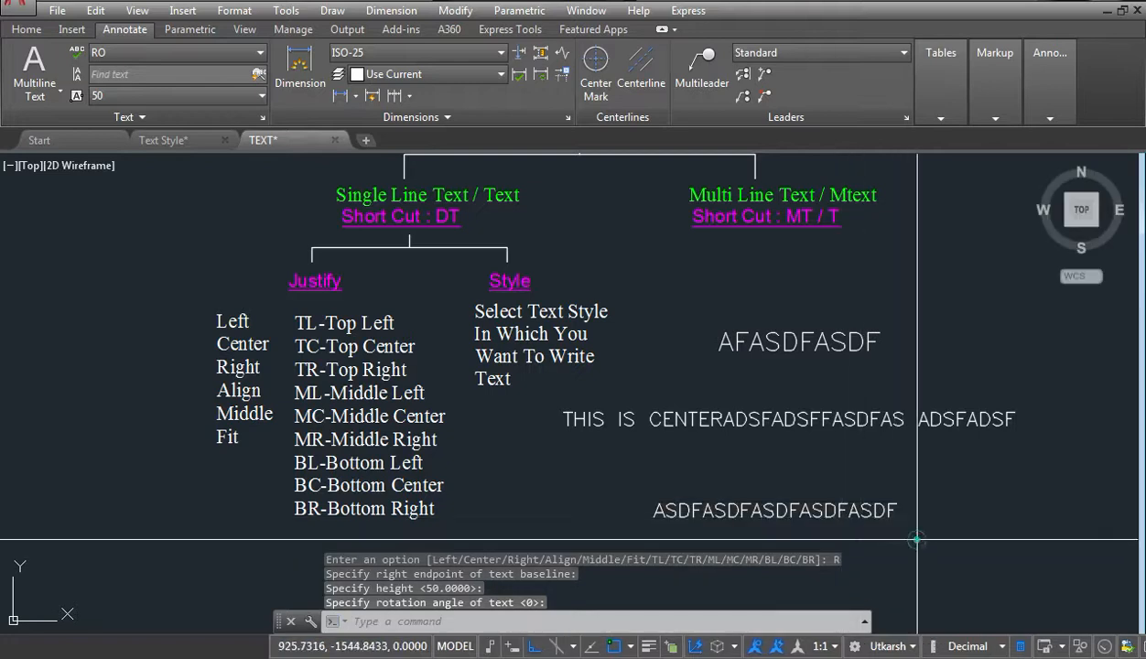
Select the three sample texts to compare their justification grip points.
left_click_drag(917, 539, 882, 499)
key("Escape")
key("Escape")
left_click_drag(828, 547, 800, 346)
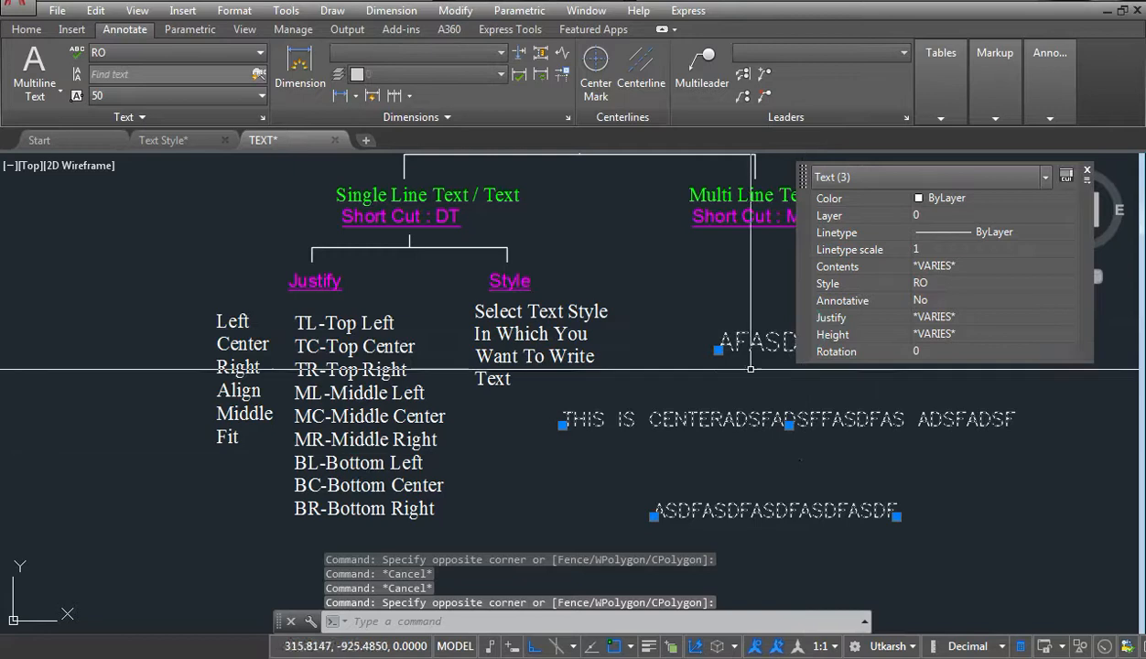
key("Escape")
Set the height of the left-justified "AFASDFASDF" text to 100.
left_click(787, 345)
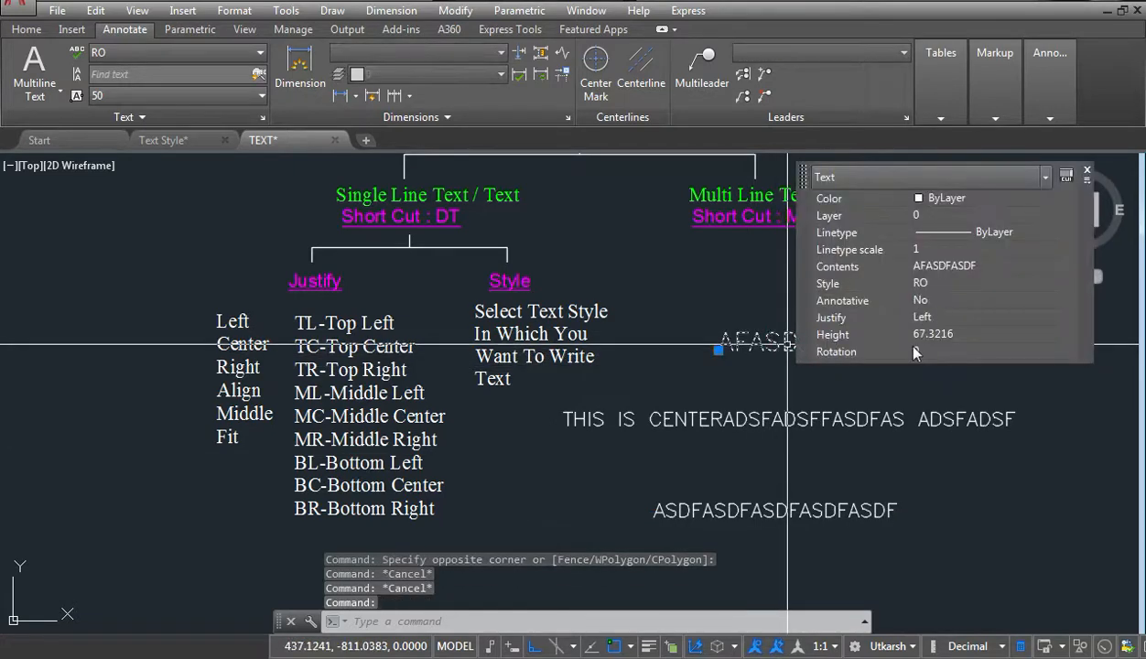
left_click(959, 332)
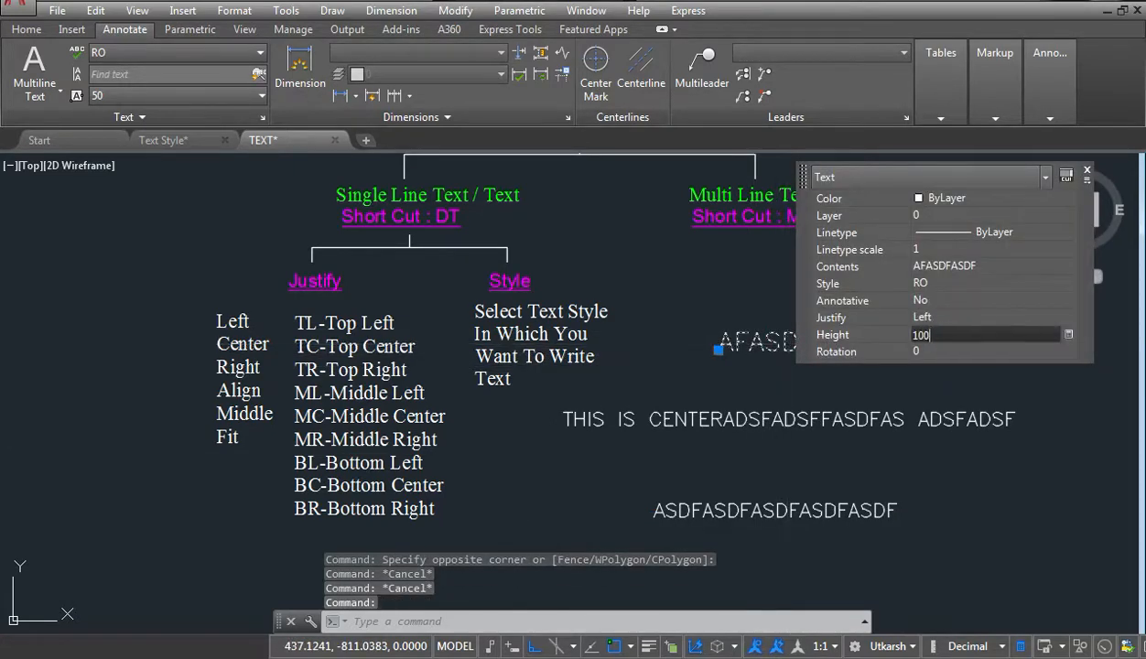
type("100")
key("Return")
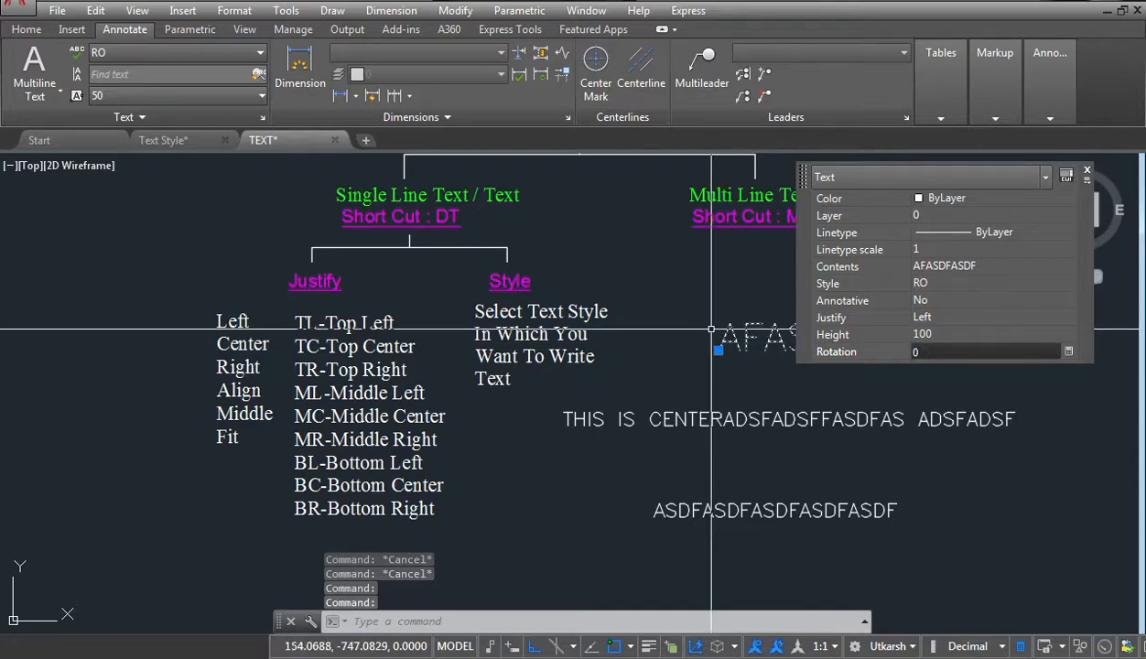
key("Escape")
key("Escape")
Set the height of the center-justified text to 100.
left_click(821, 416)
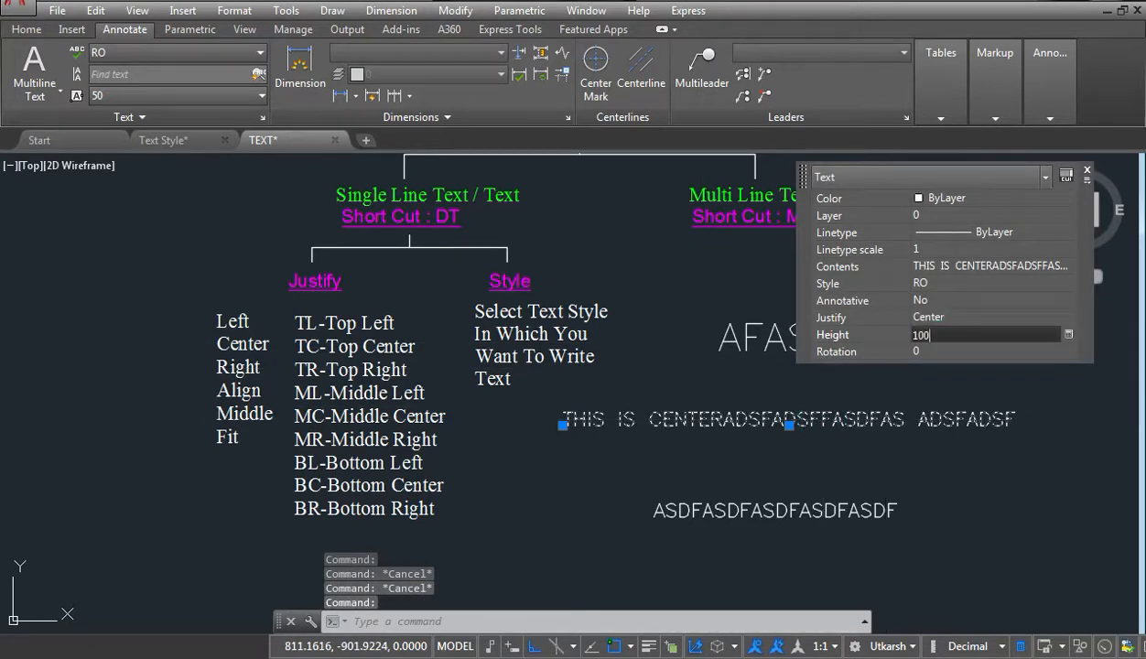
type("100")
key("Return")
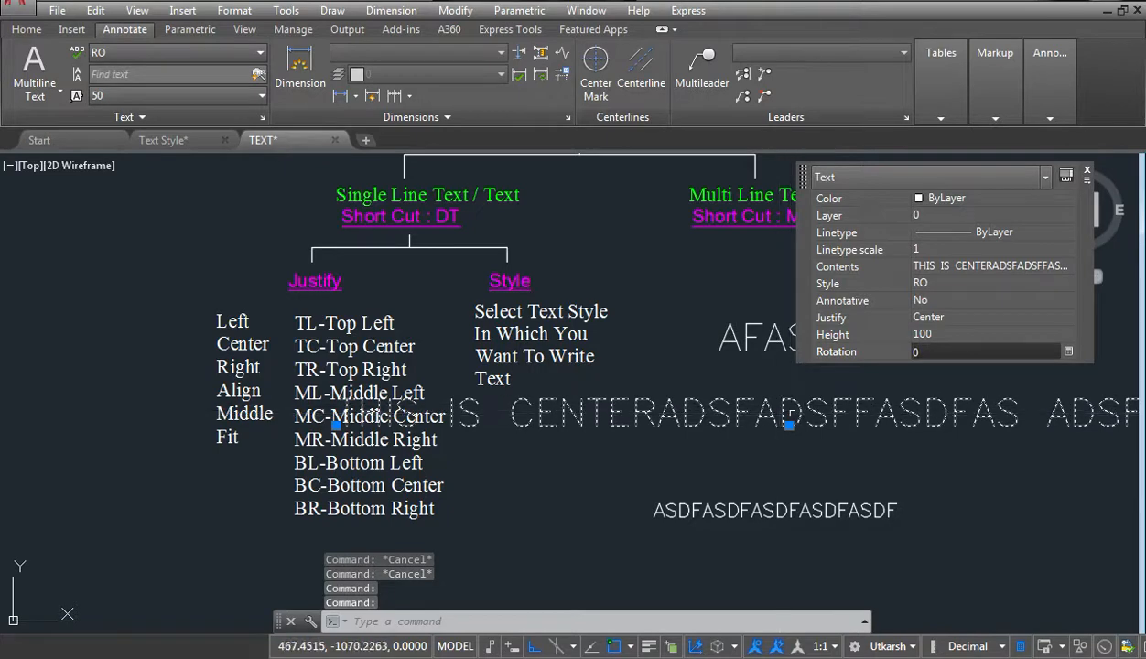
key("Escape")
key("Escape")
Erase the left-, center- and right-justified sample texts below the Multi Line Text heading.
left_click(806, 510)
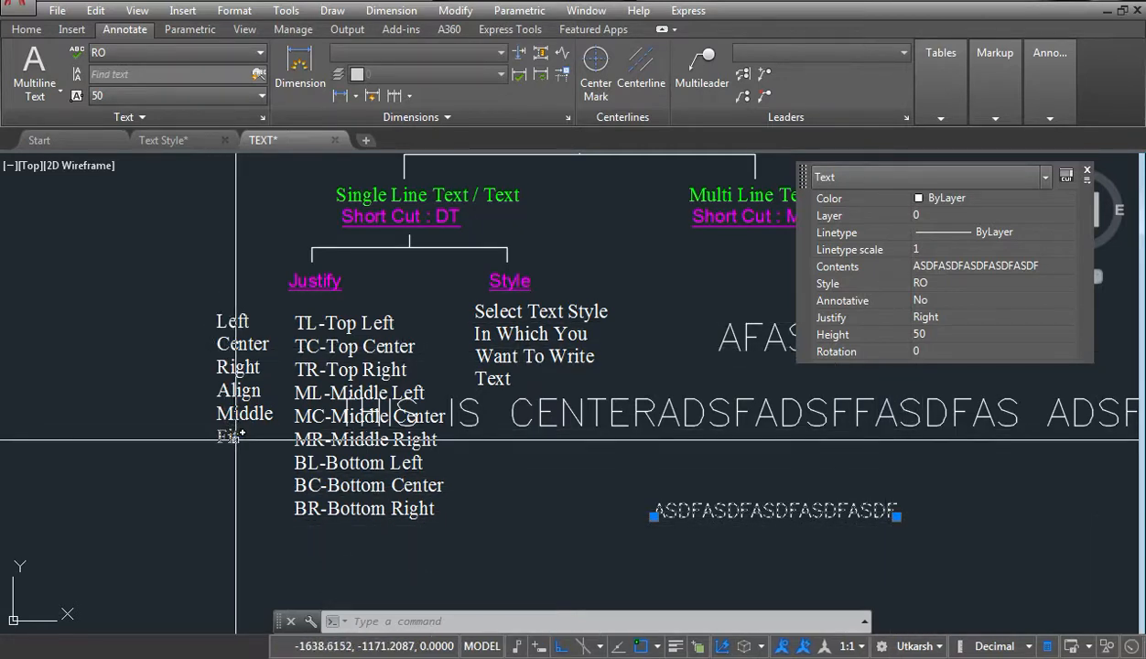
left_click(934, 545)
left_click(723, 335)
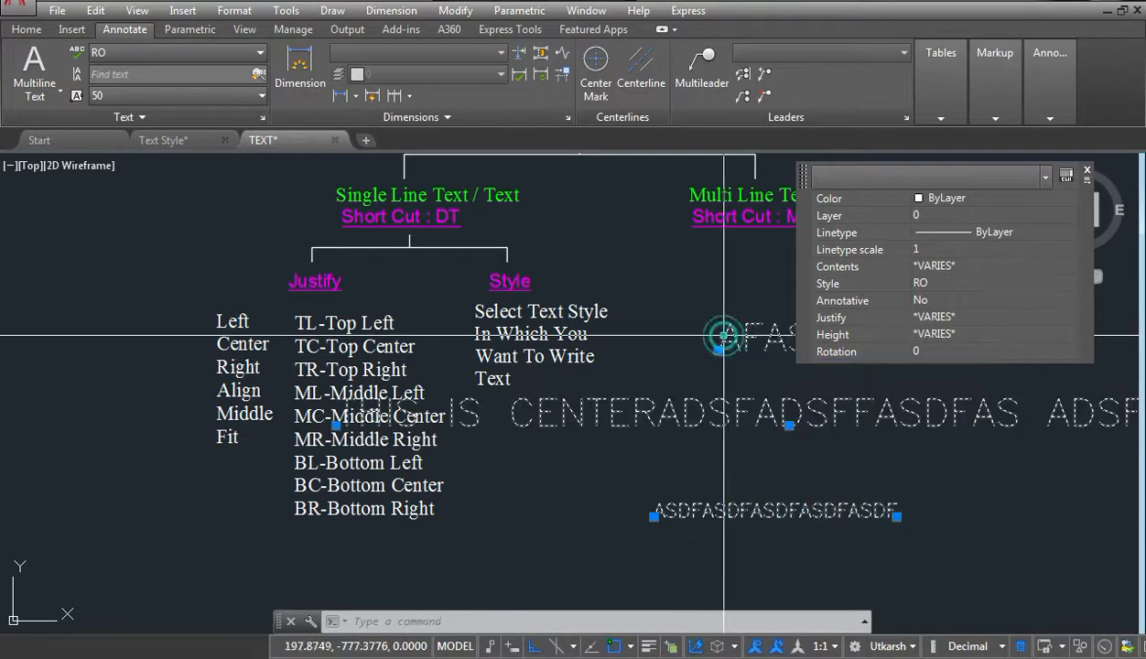
type("e")
key("Return")
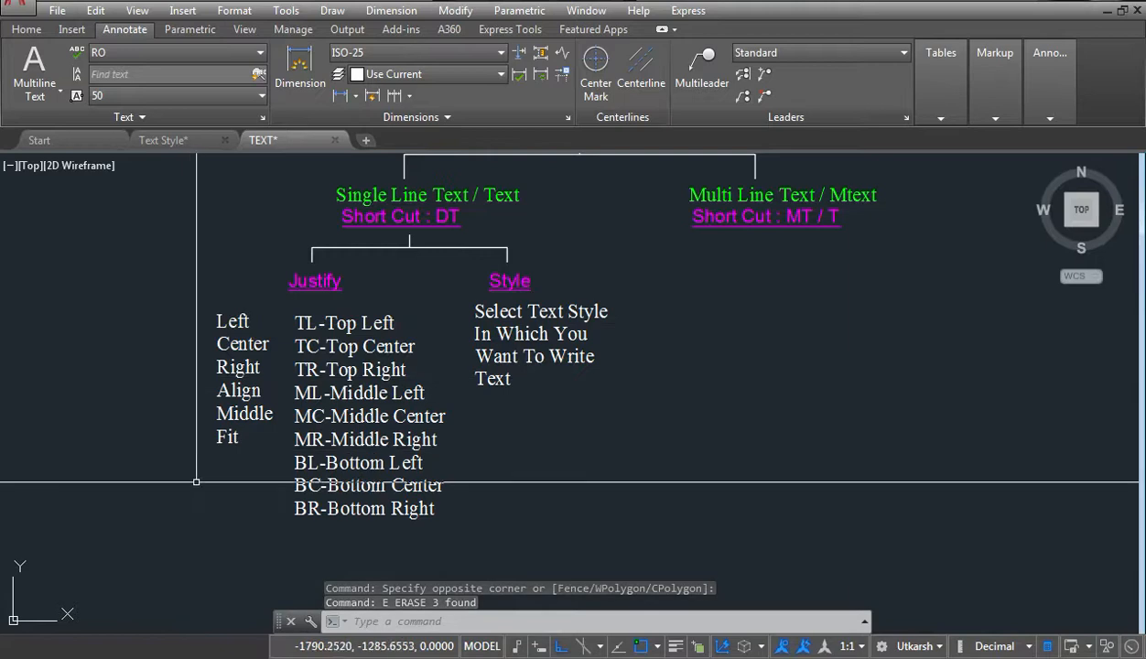
Create the right-justified single-line text "JUSTIFICATION" beside the Style notes, accepting the default height and rotation.
type("dt")
key("Return")
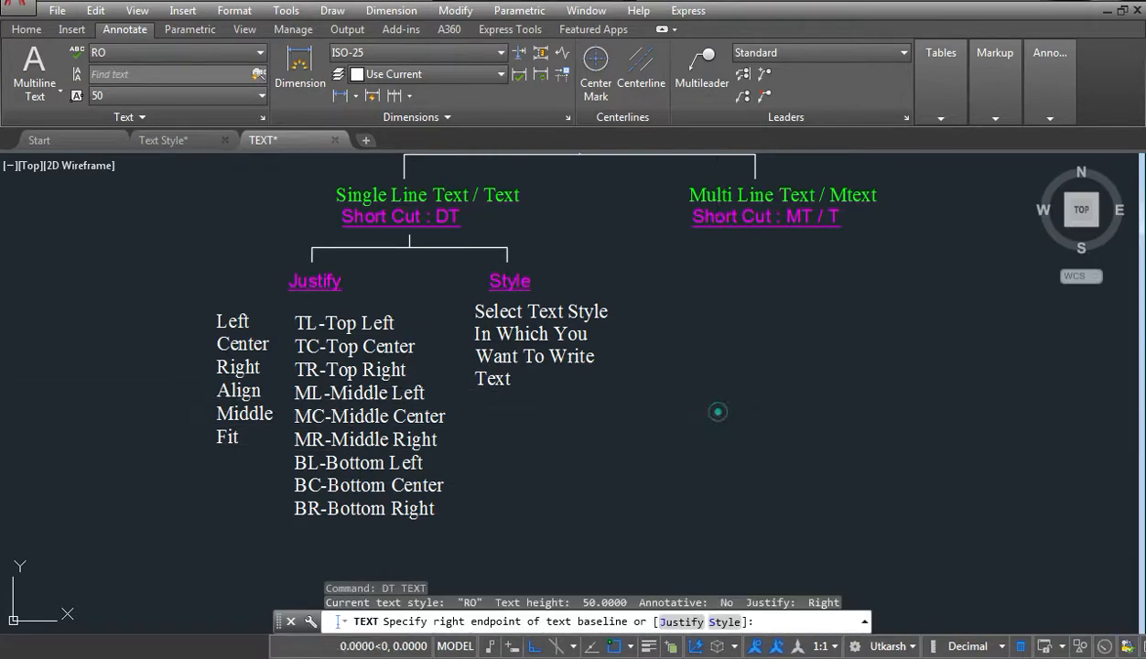
left_click(718, 409)
key("Return")
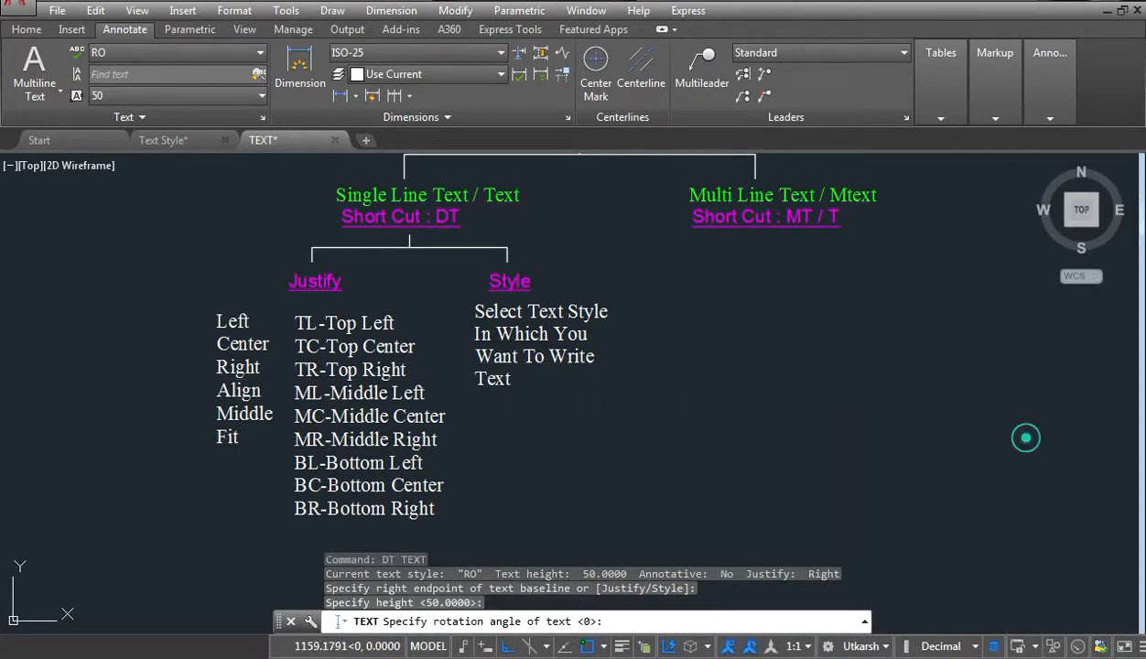
type("JUS")
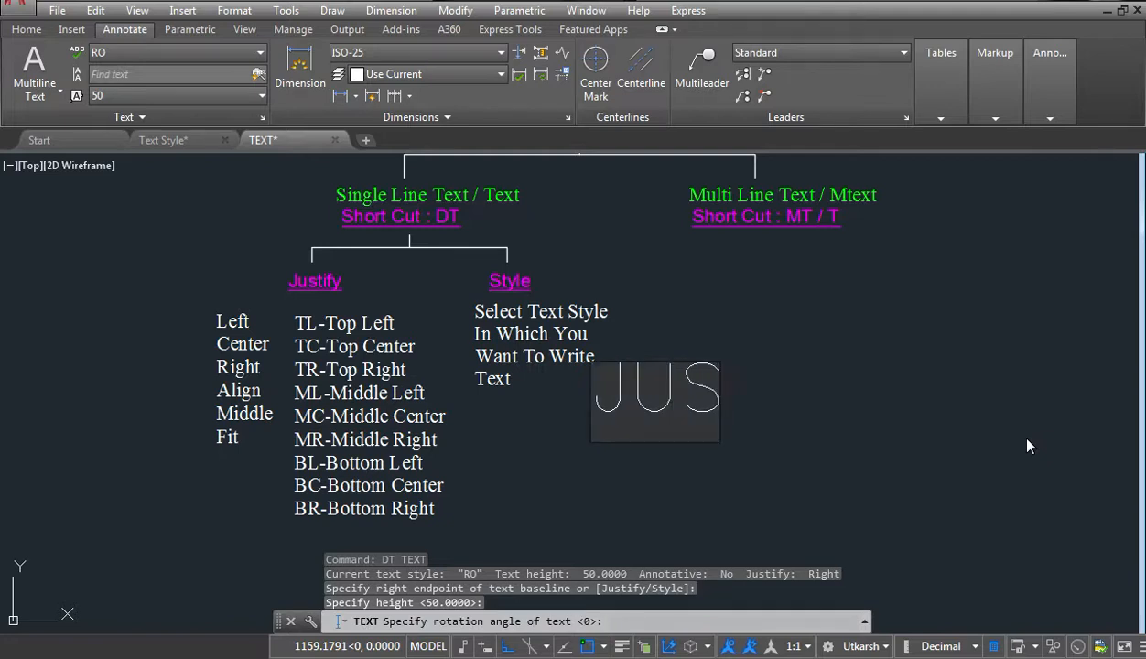
type("TIFICATION")
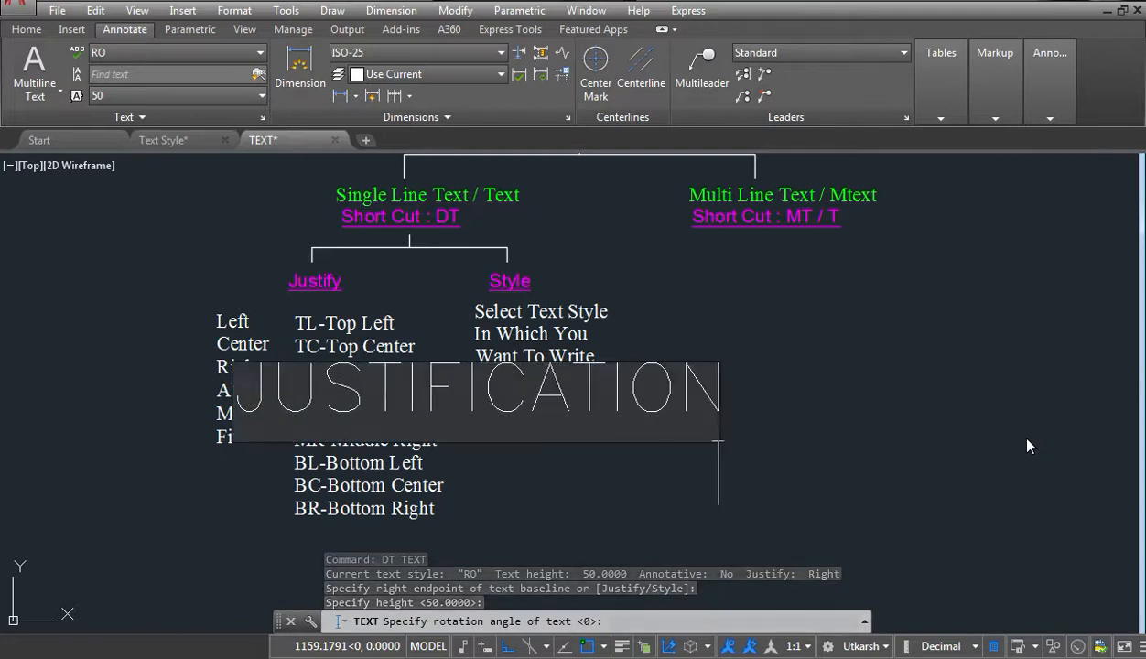
key("Return")
key("Return")
Move the "JUSTIFICATION" text horizontally into the empty area below the Multi Line Text heading.
type("m")
key("Return")
left_click(766, 445)
left_click(685, 355)
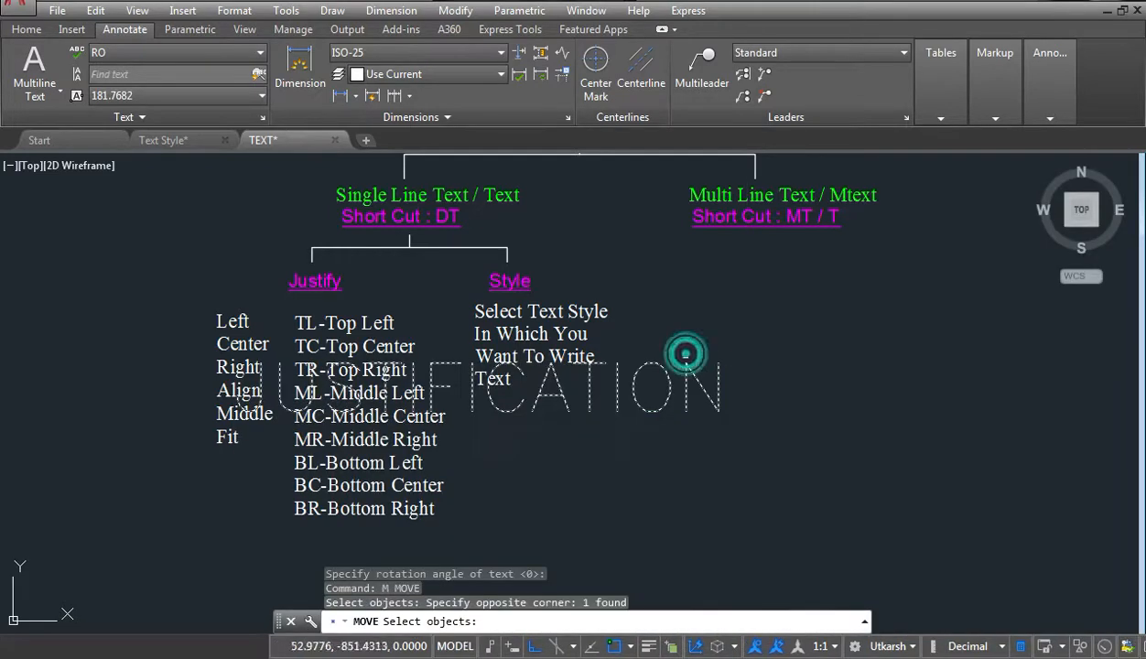
key("Return")
left_click(662, 499)
left_click(1060, 484)
key("Escape")
key("Escape")
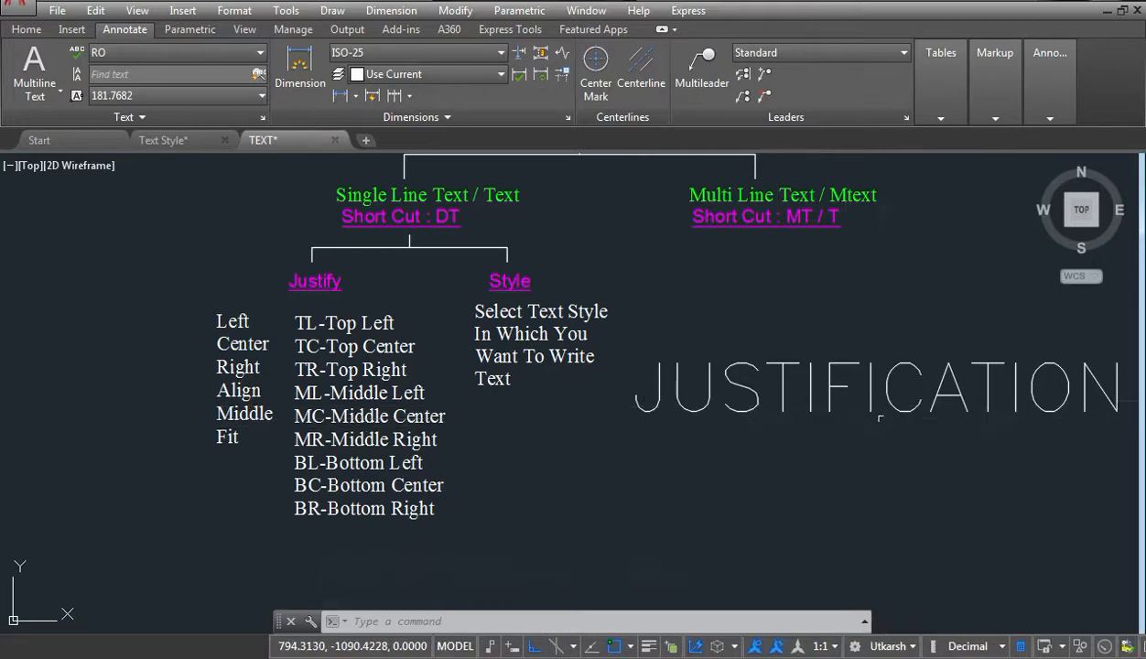
middle_click_drag(873, 418, 776, 401)
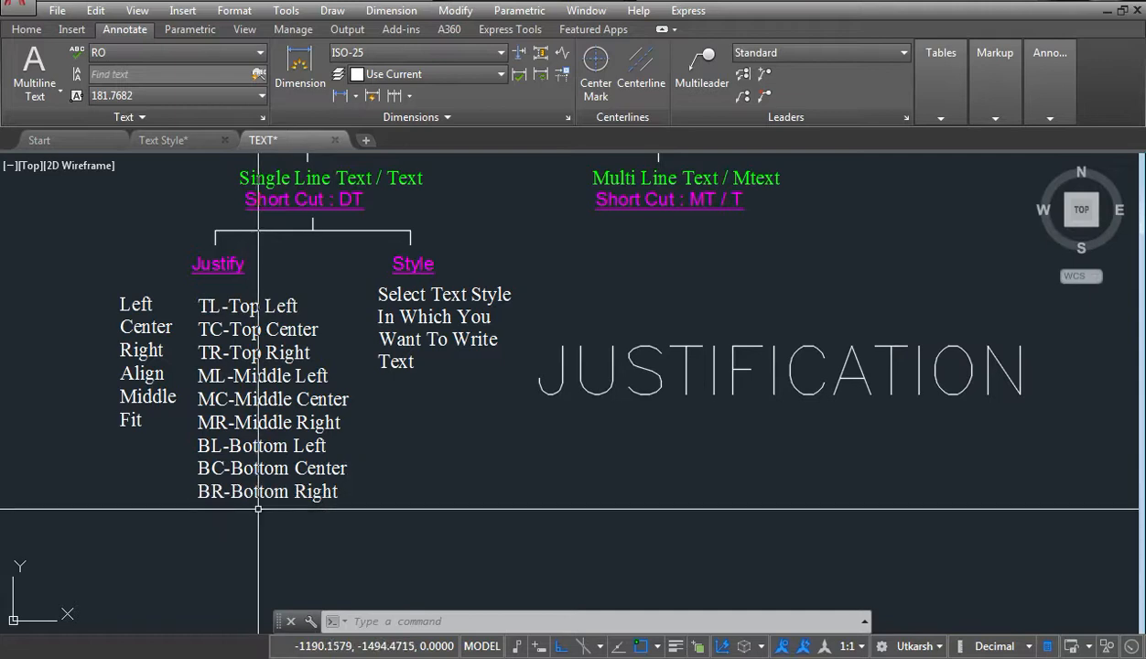
Erase the "JUSTIFICATION" text.
left_click(792, 416)
left_click(737, 319)
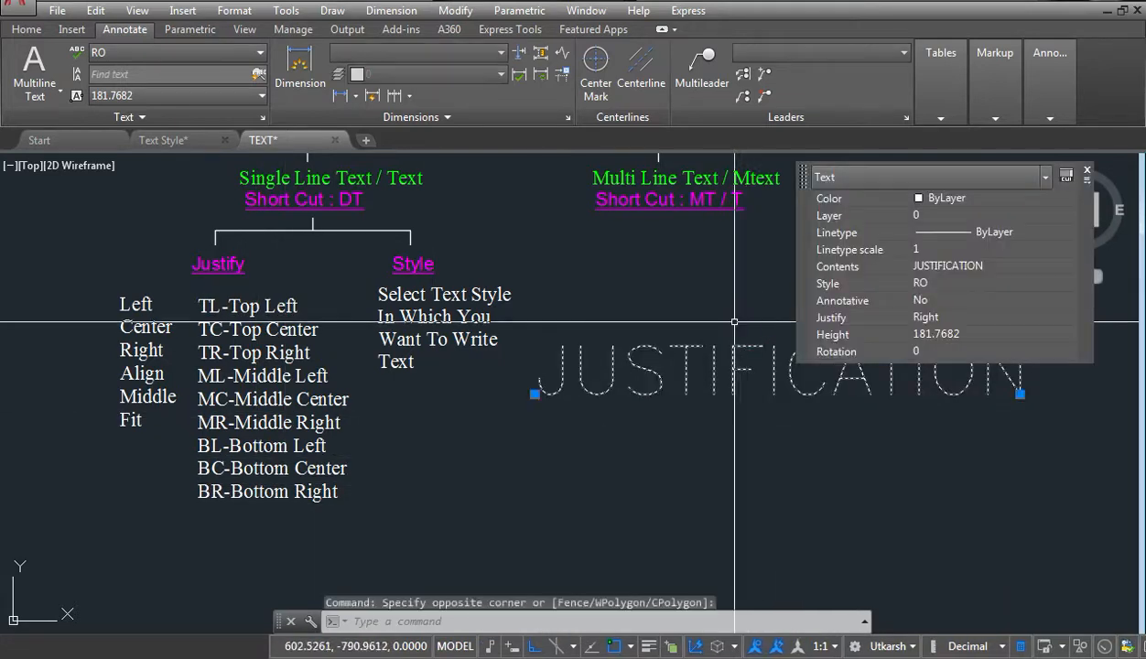
type("e")
key("Return")
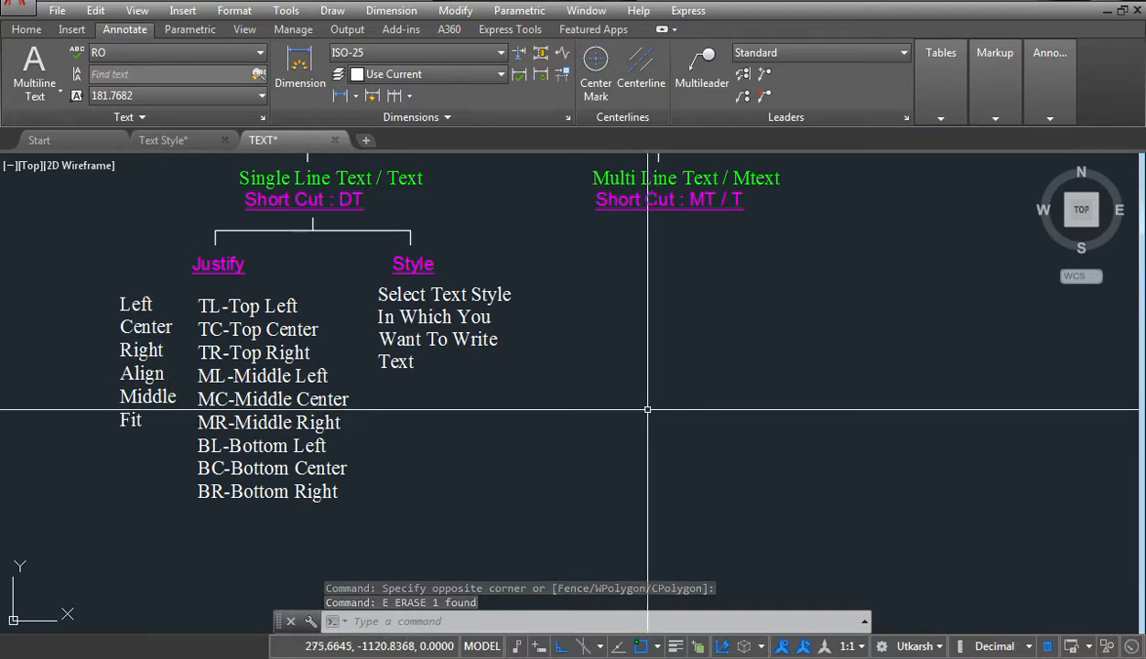
Draw a horizontal line in the empty area below the Multi Line Text heading.
type("l")
key("Return")
left_click(602, 398)
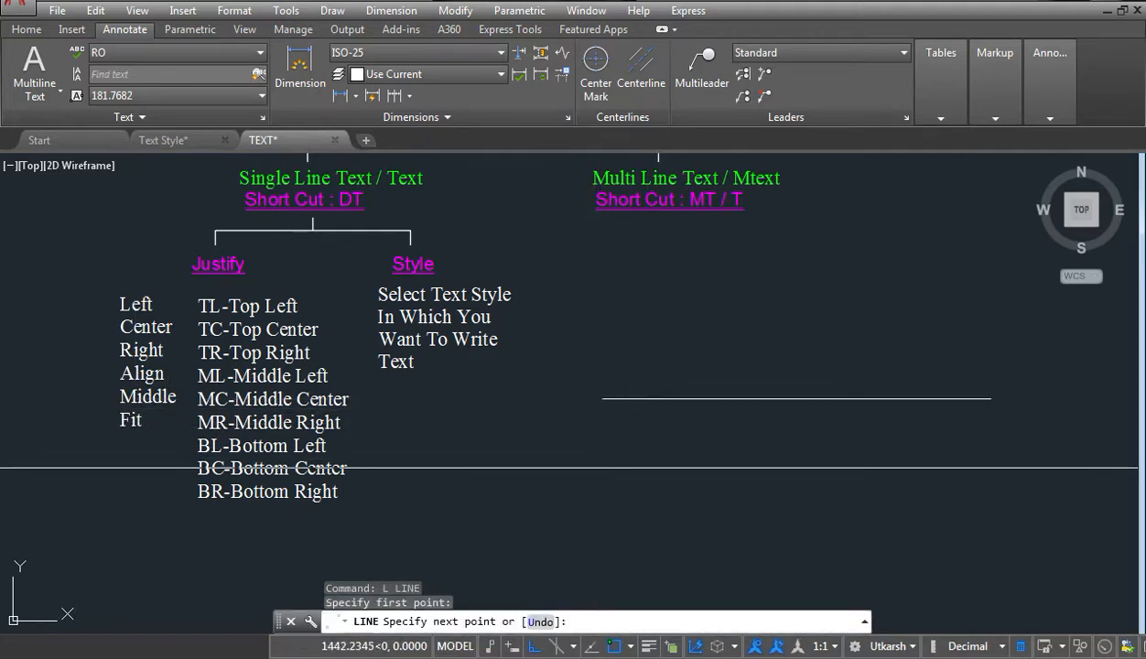
left_click(1037, 467)
key("Escape")
Copy the horizontal line straight down by about 458 units.
left_click(997, 460)
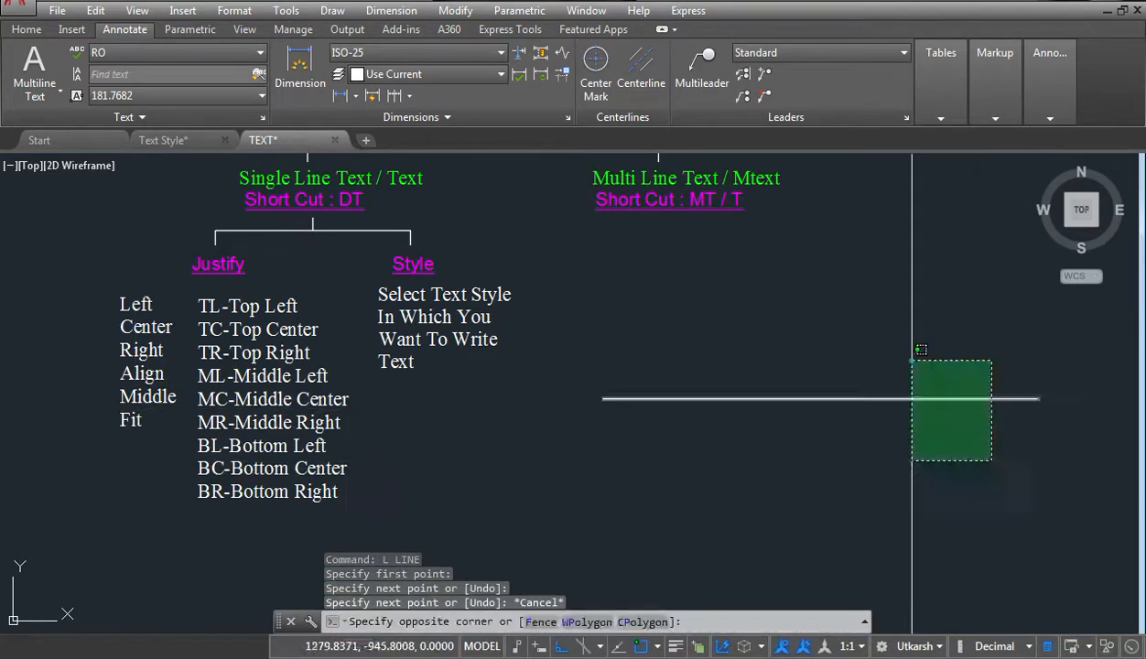
left_click(874, 344)
type("co")
key("Return")
left_click(544, 332)
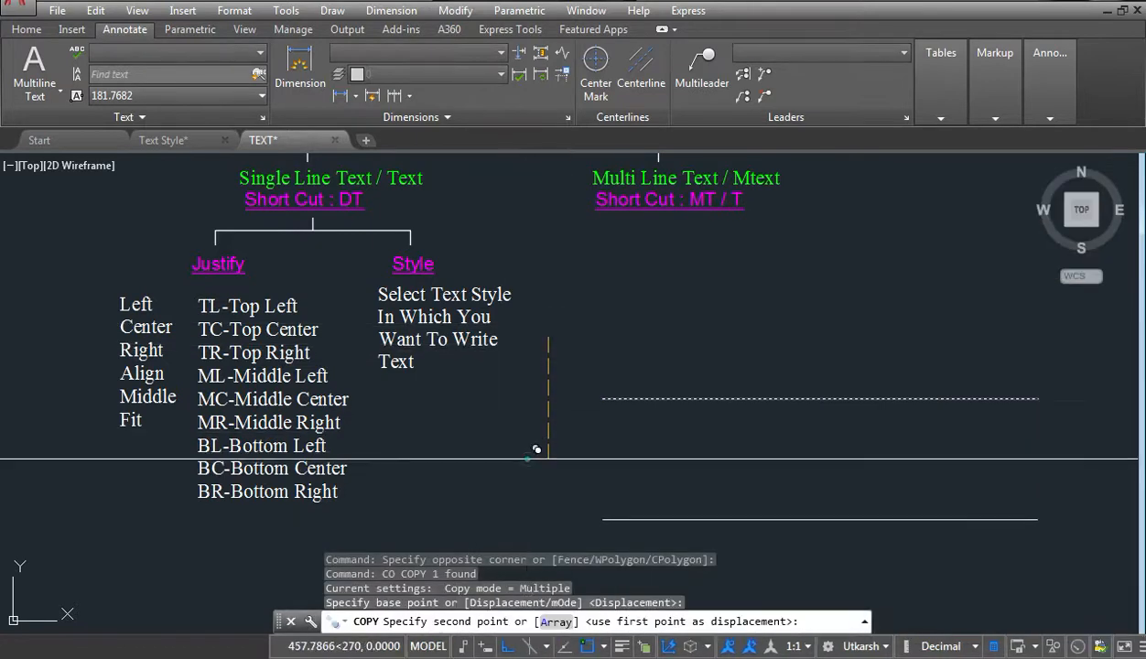
left_click(542, 455)
key("Escape")
key("Escape")
Create the single-line text "AFASFASF" with Align justification, using the upper line's two endpoints as its baseline.
type("dt")
key("Return")
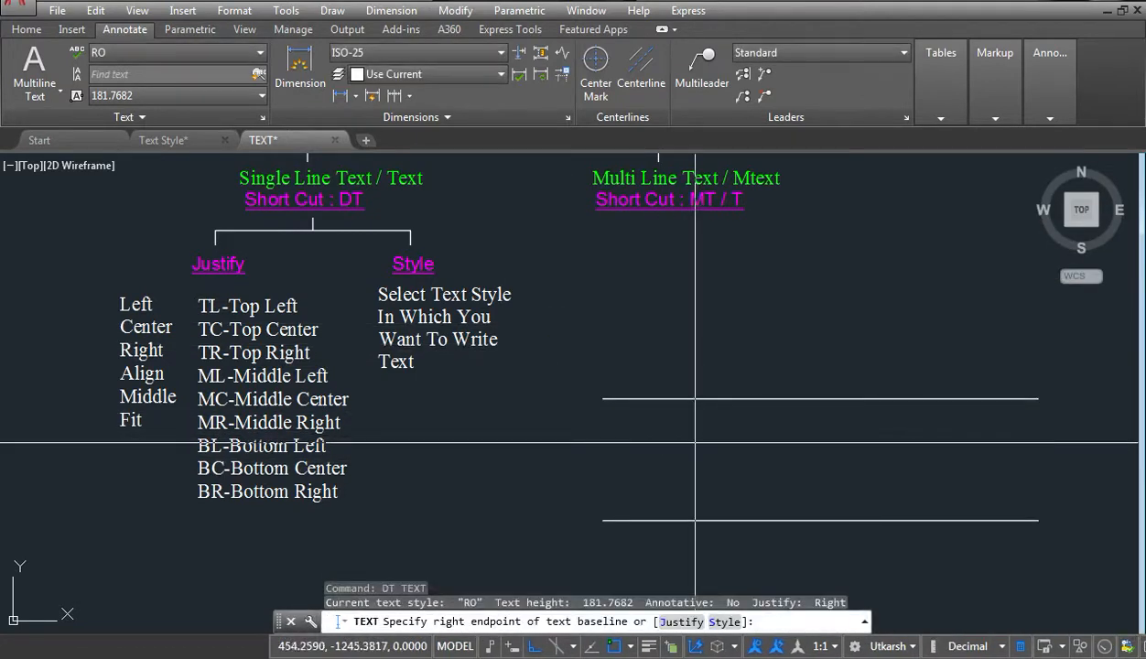
left_click(682, 621)
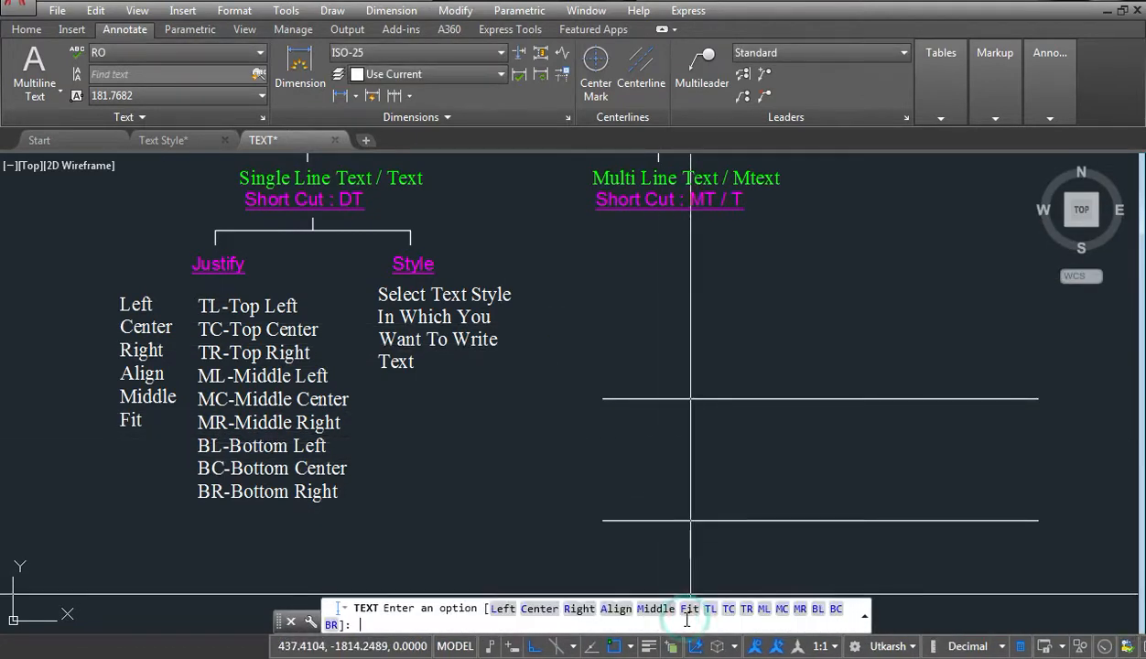
left_click(613, 615)
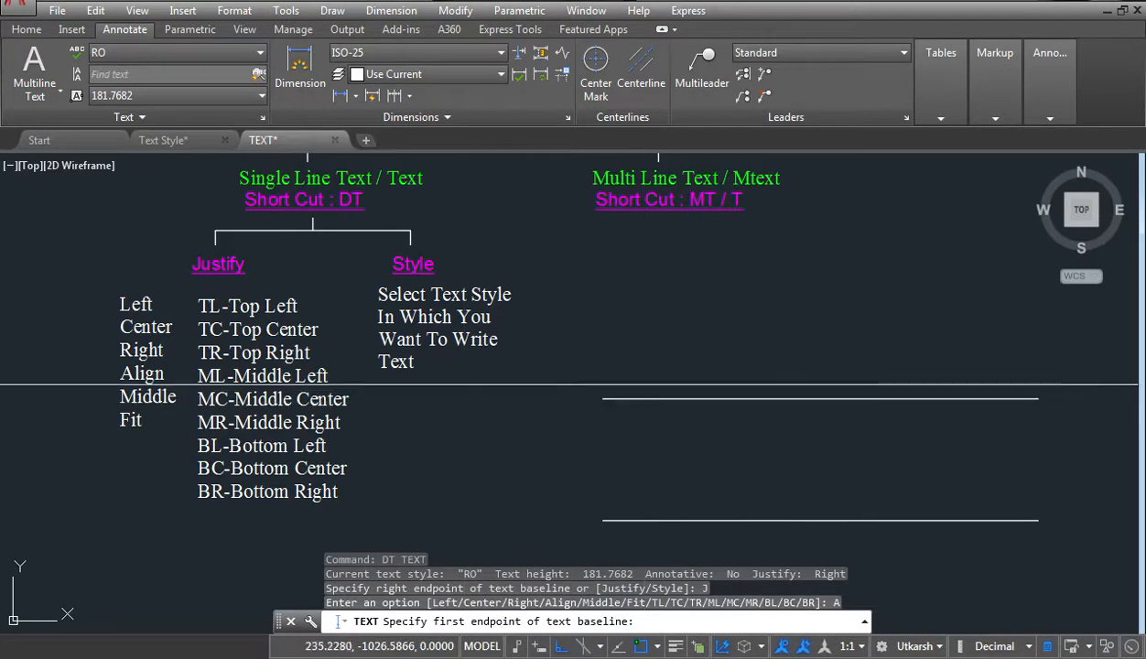
left_click(610, 398)
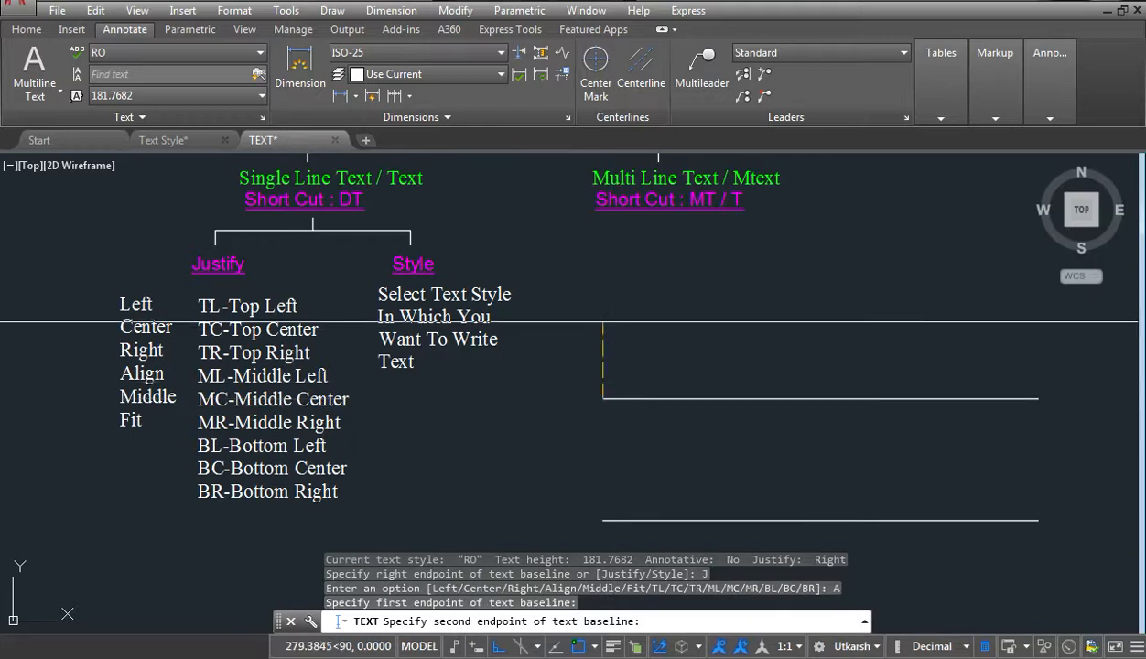
left_click(1036, 398)
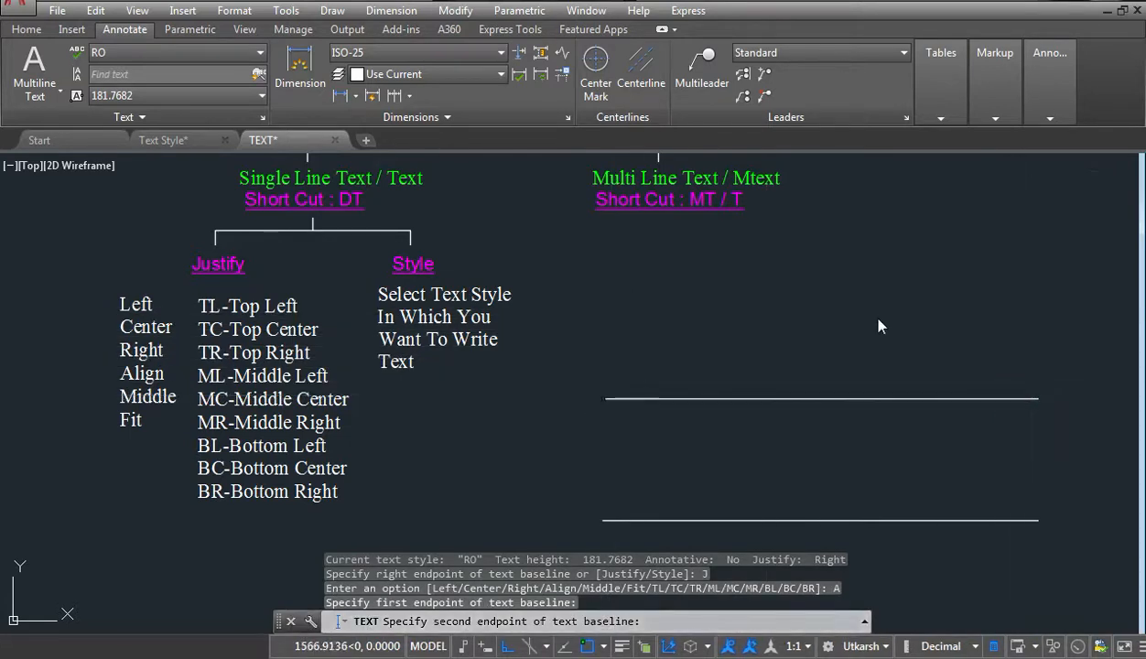
type("AFASFASF")
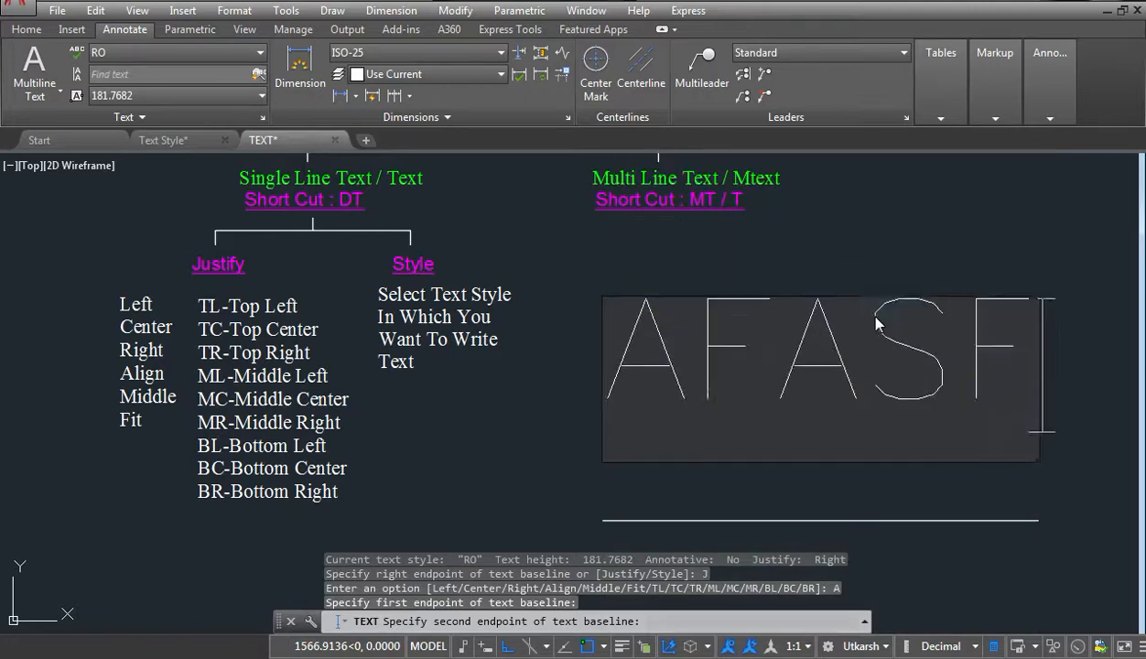
key("Return")
key("Return")
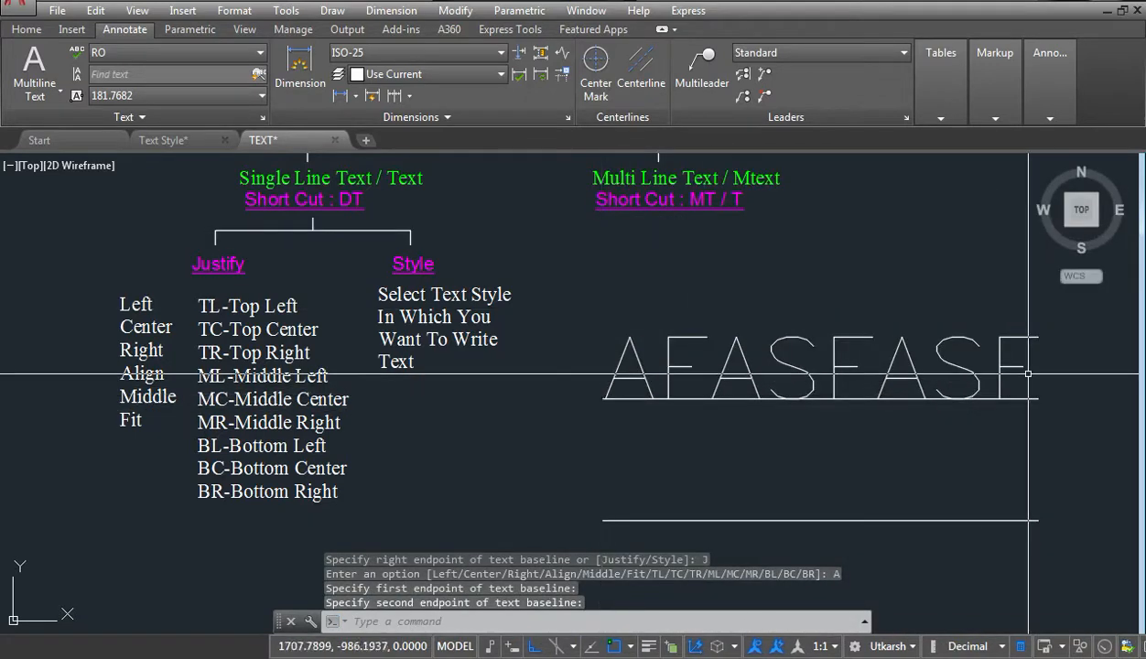
Edit the aligned text on the upper line, inserting extra letters so it reads "AFASFAAFASFASDFASDFASDFSF".
type("E")
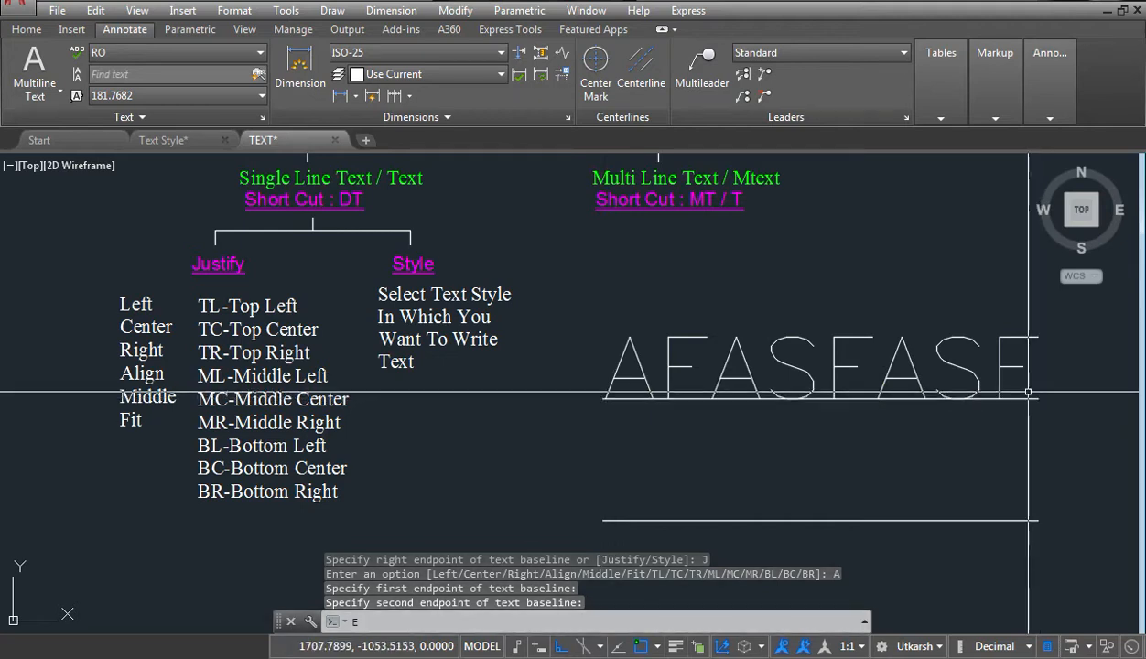
type("D")
key("Return")
left_click(951, 377)
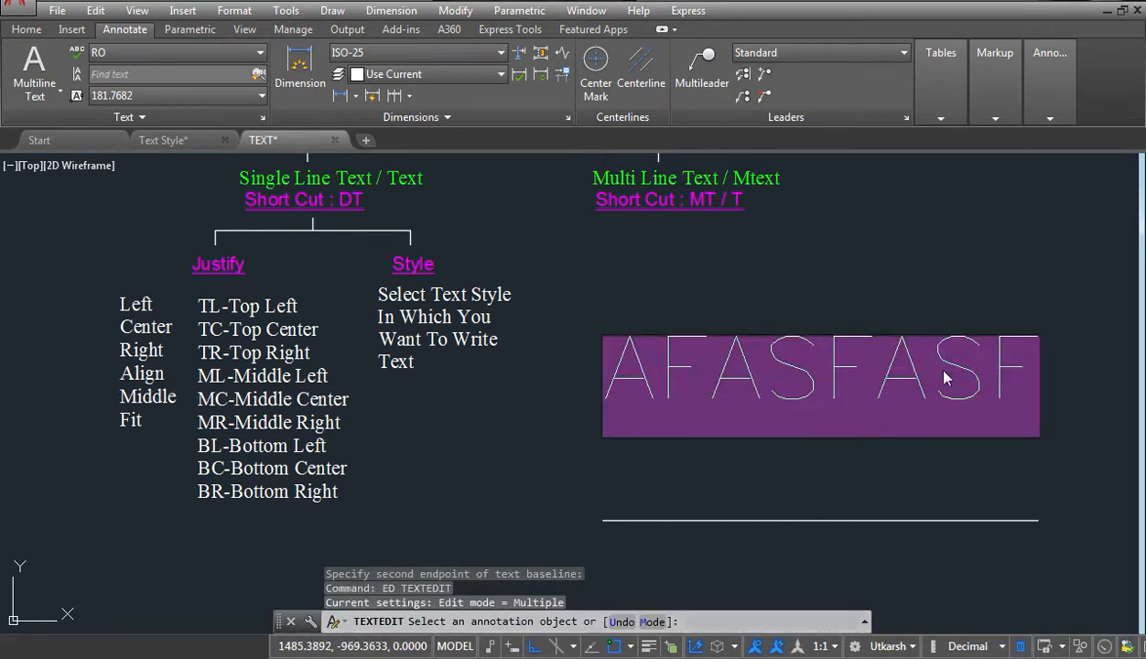
left_click(946, 377)
type("AFASFASDFASDFASDF")
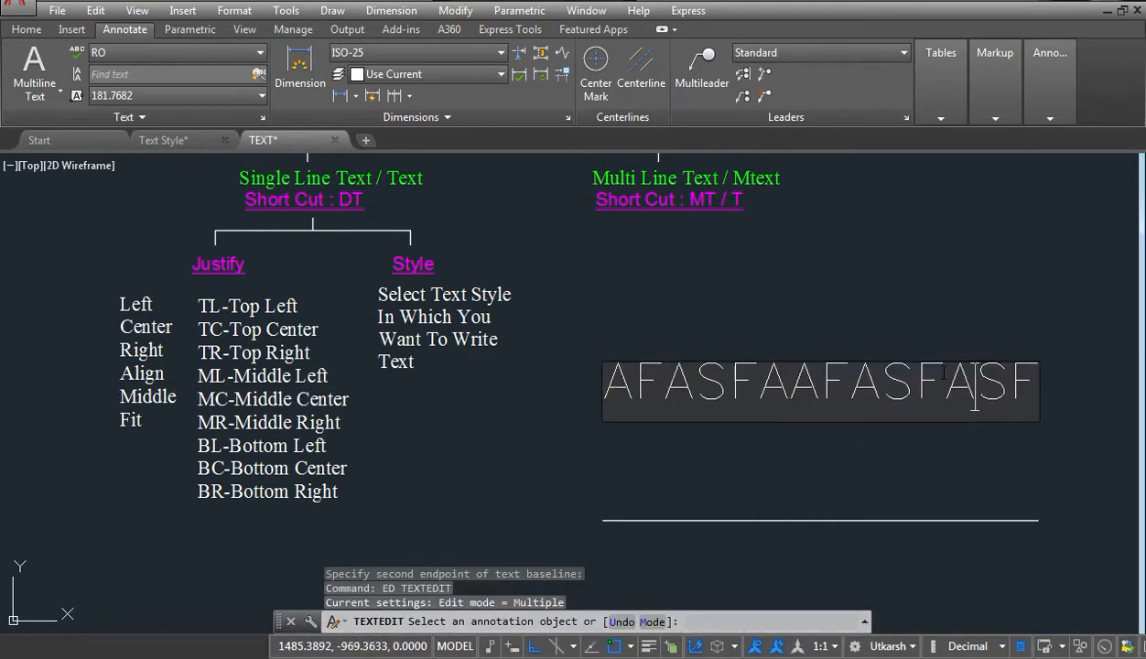
left_click(971, 457)
key("Escape")
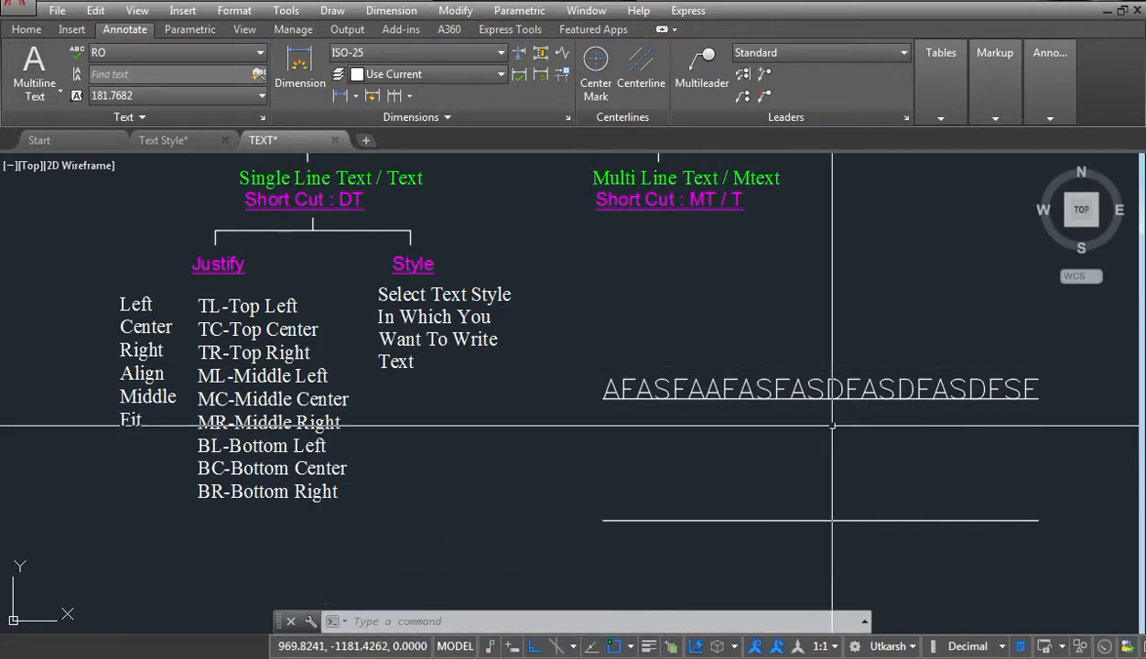
Begin a single-line text with Fit justification between the lower line's endpoints, with a height of 50.
middle_click_drag(850, 428, 839, 399)
type("dt")
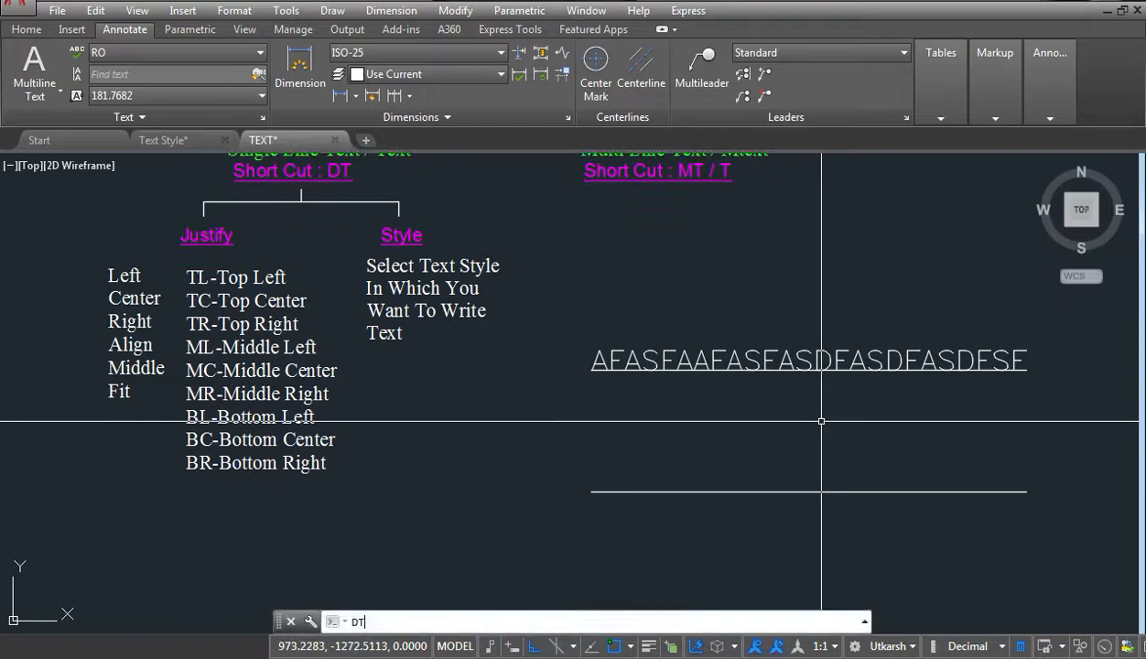
key("Return")
left_click(668, 621)
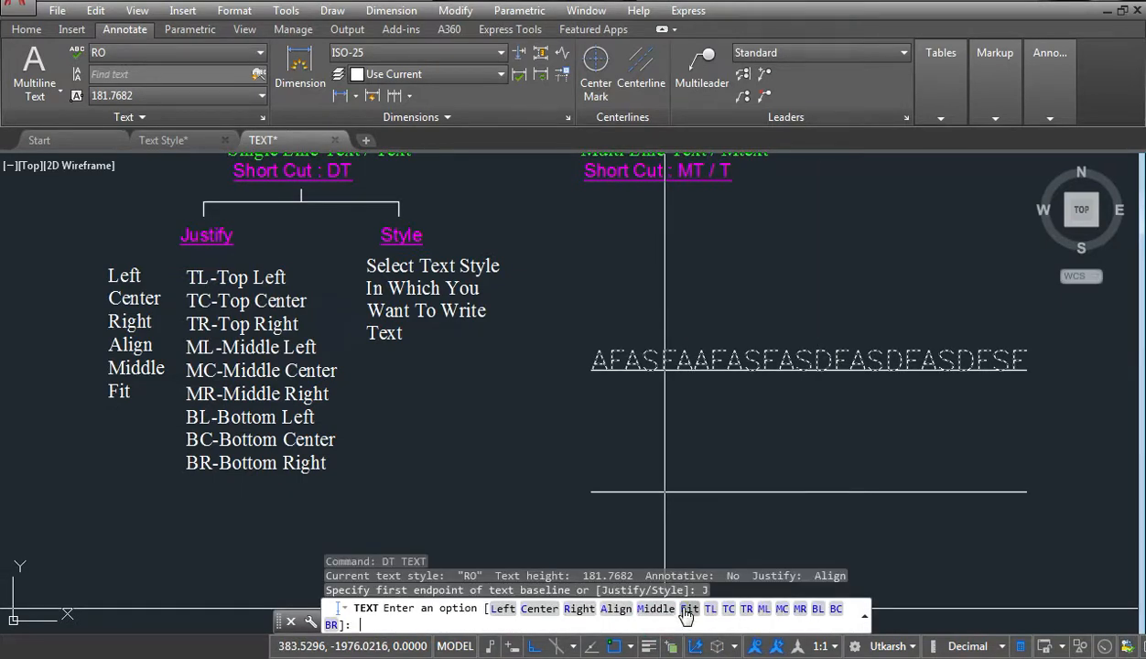
left_click(686, 610)
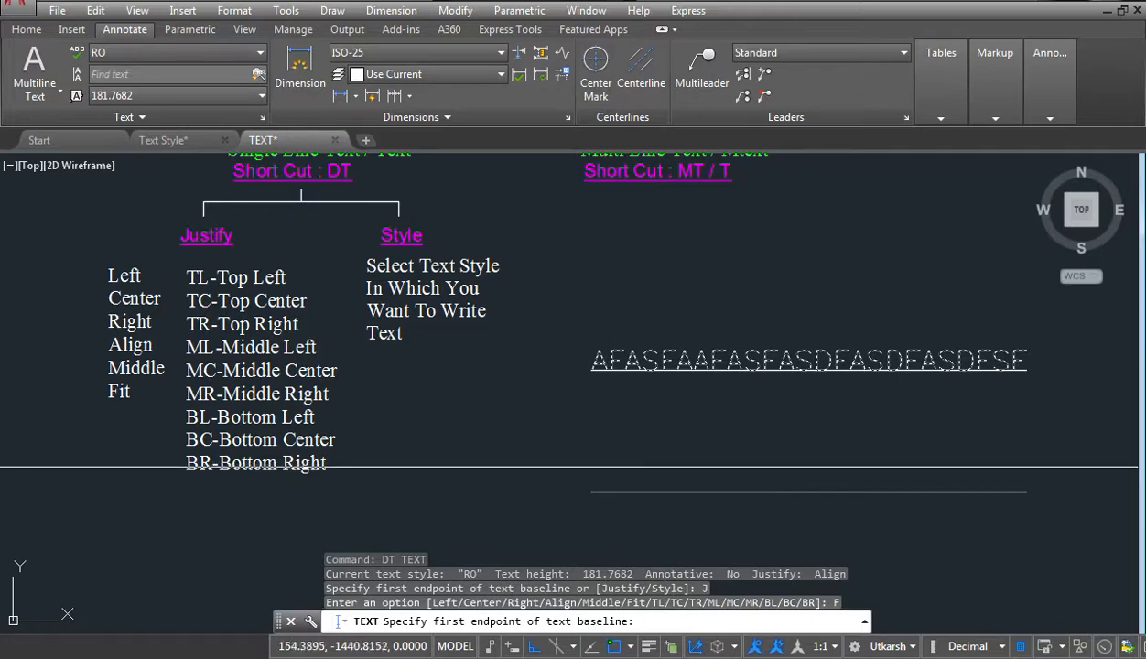
left_click(592, 491)
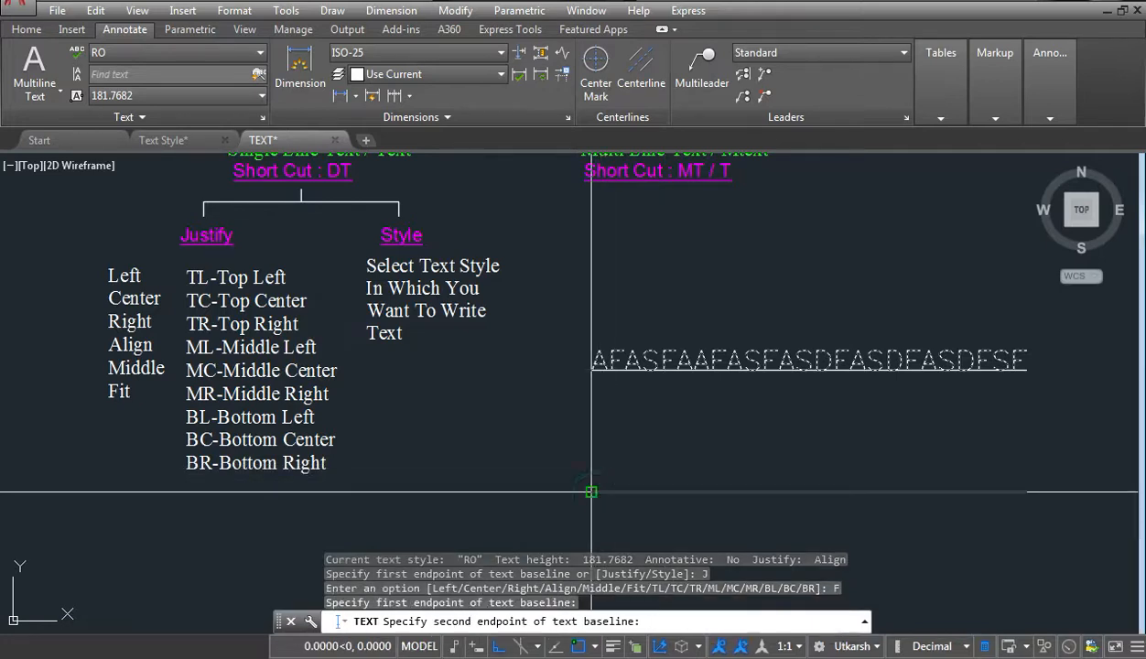
left_click(1026, 491)
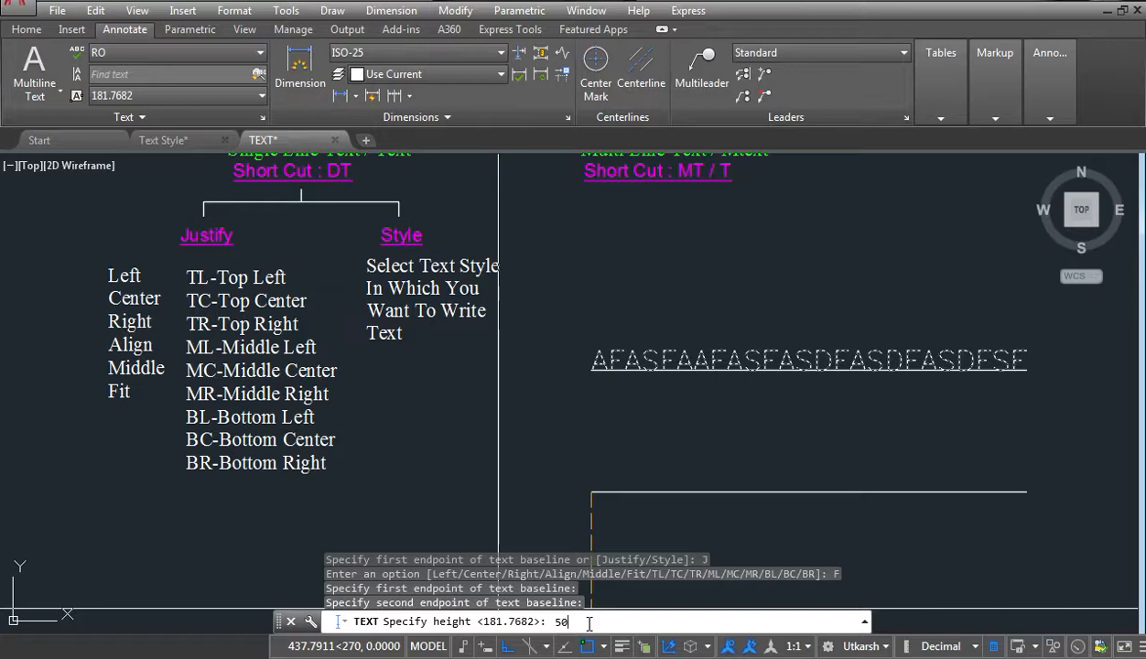
key("Return")
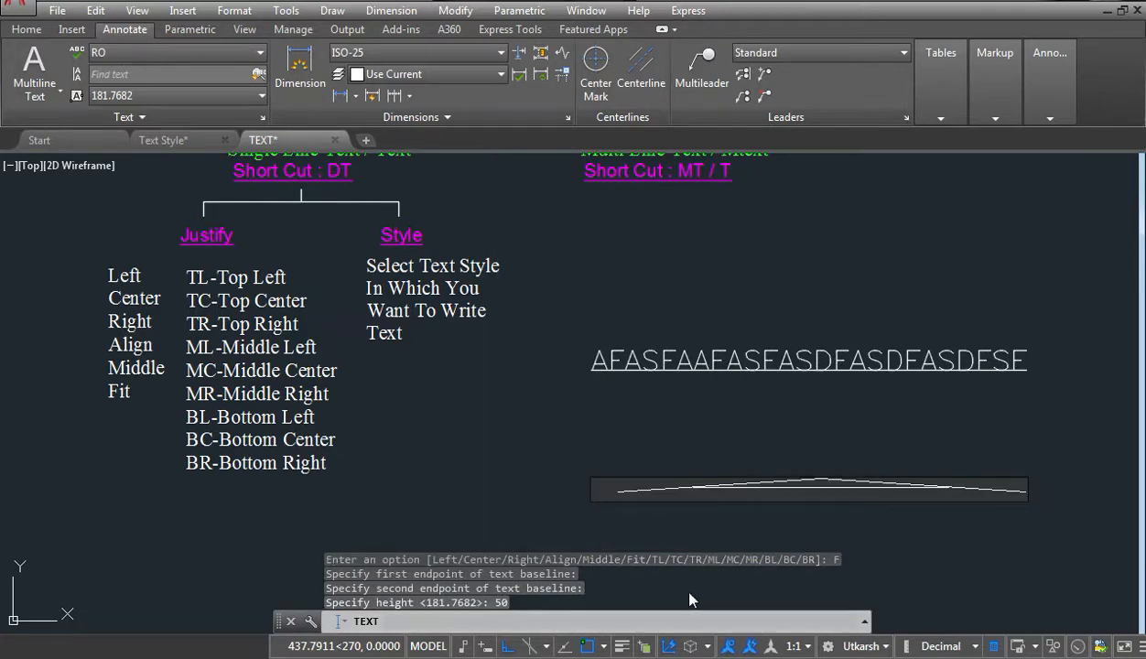
Enter "ABCDEFWIDASFASJFASDJAFJASDFKJASDFADSFAFAFSADFS" as the content of the fitted text and finish it.
type("AB")
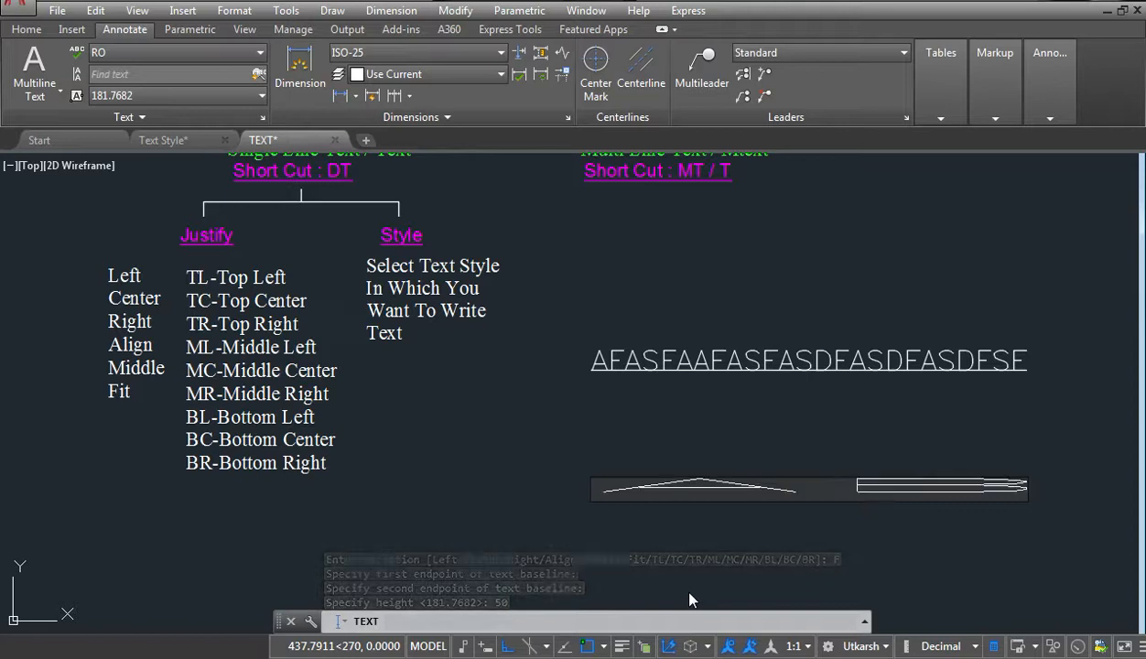
type("CD")
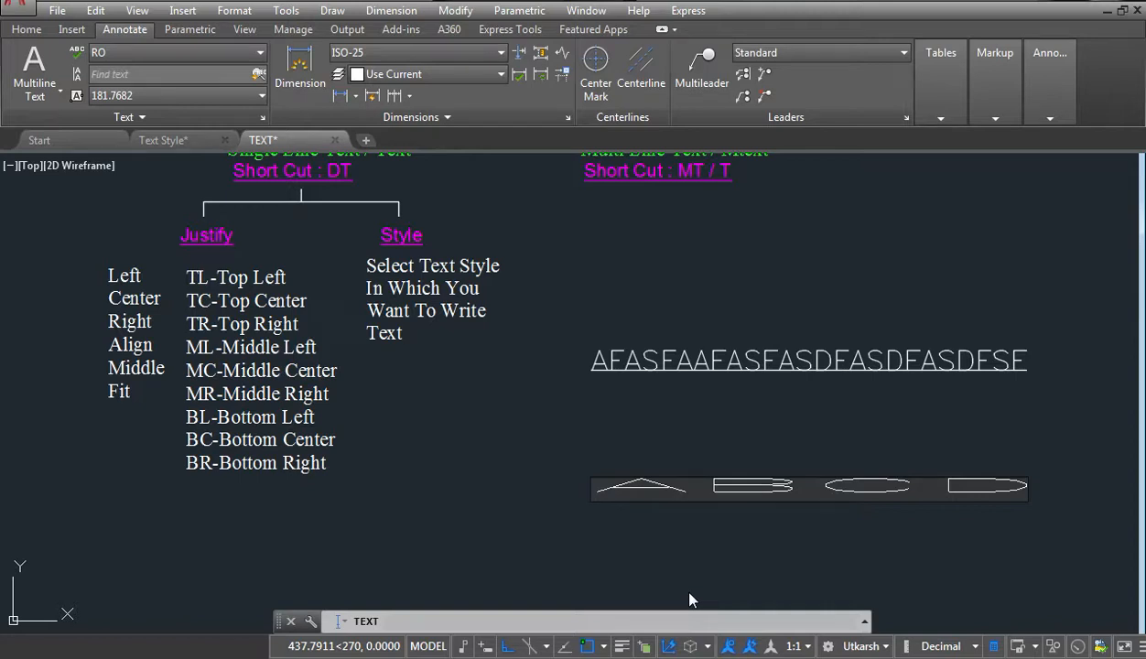
type("EF")
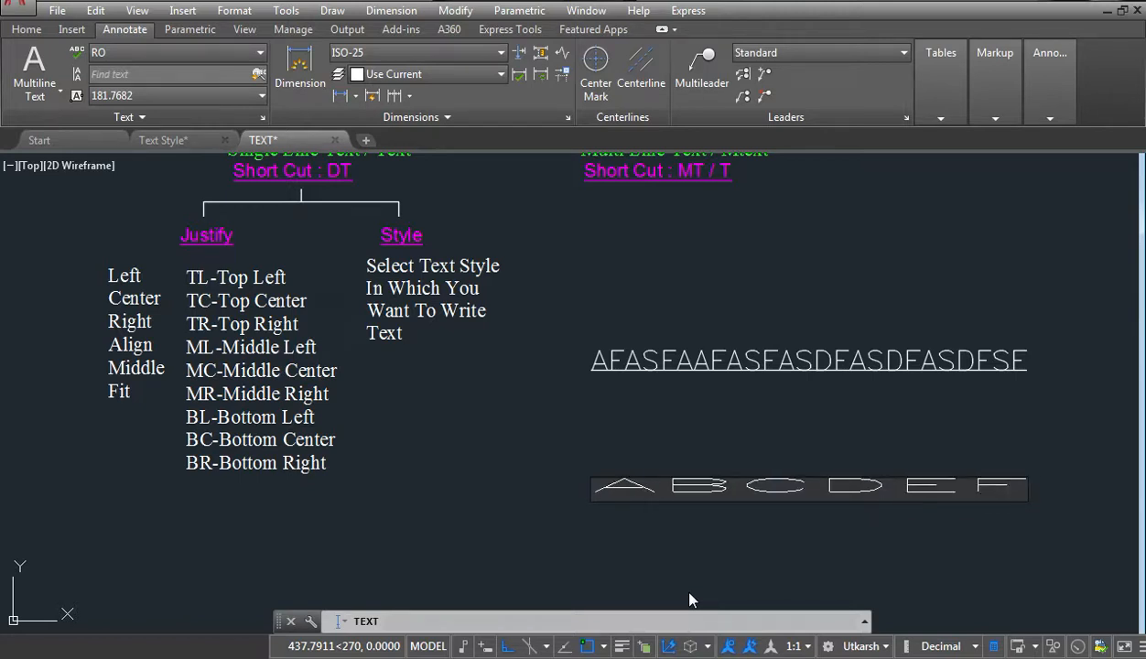
type("WIDASFASJFASDJAFJASDFKJASDFADSFAFAFSADFS")
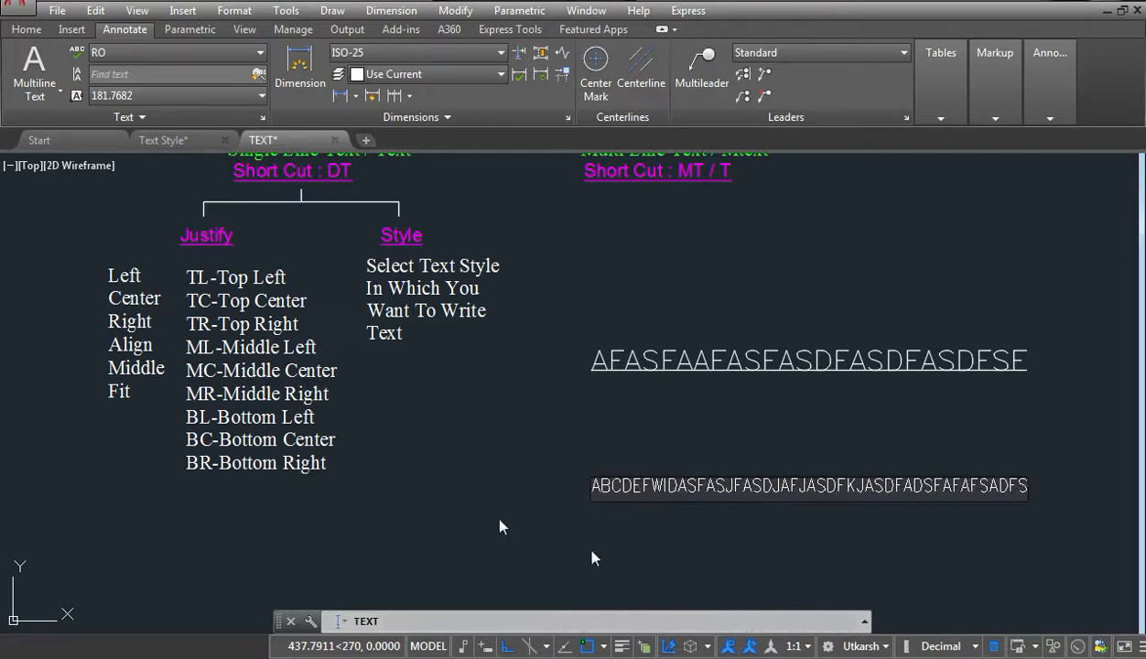
double_click(746, 528)
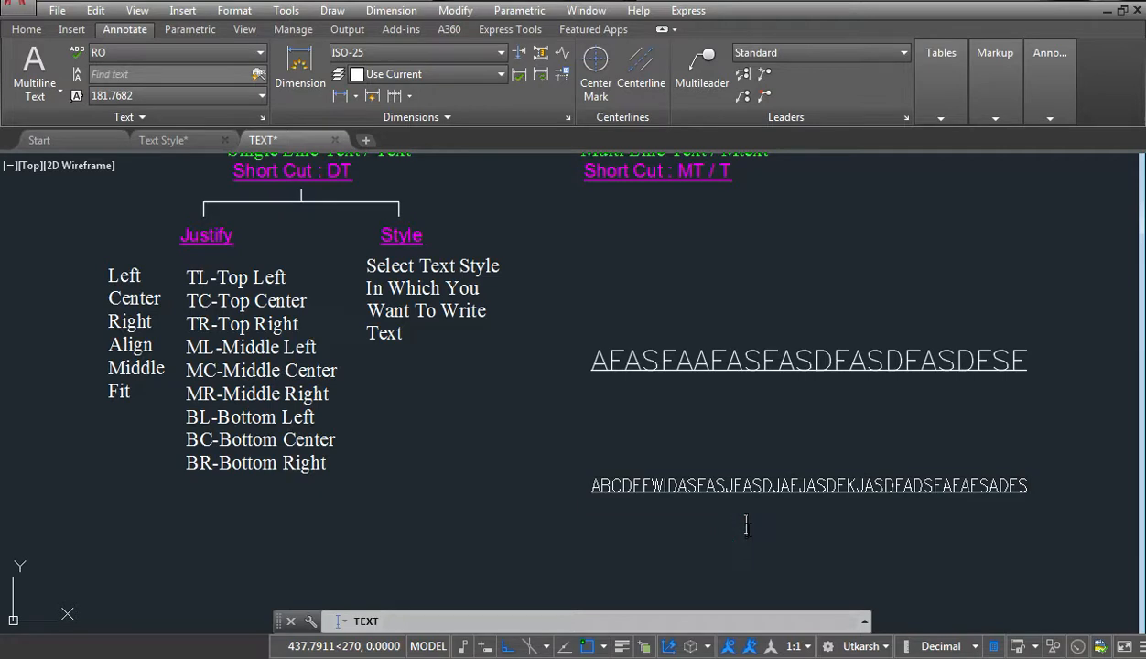
key("Escape")
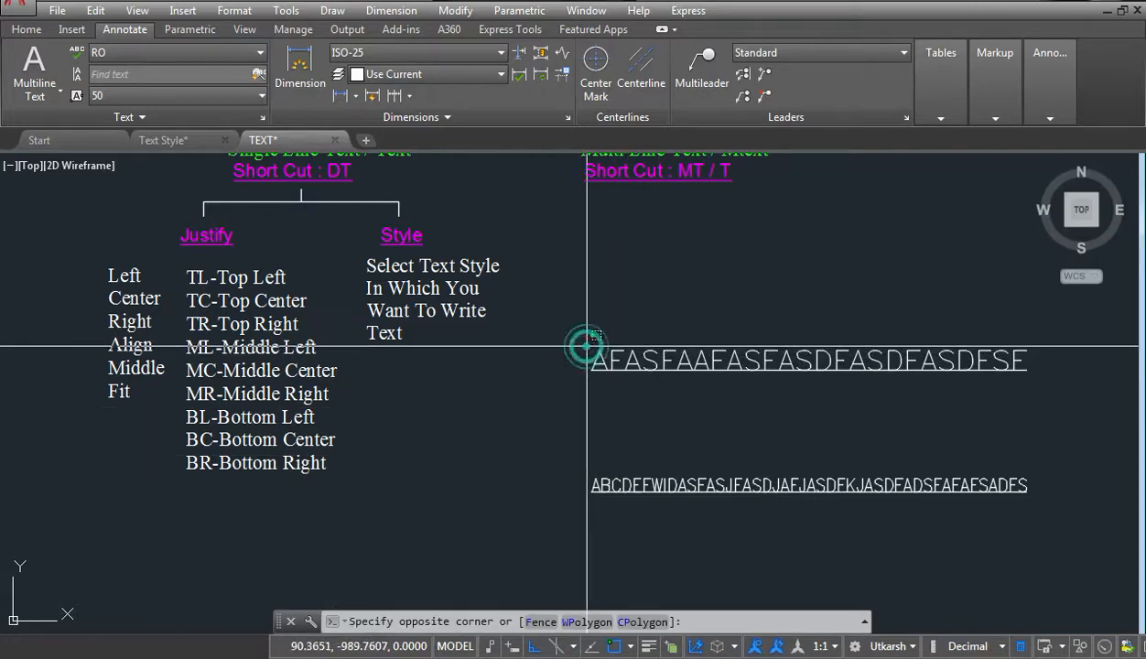
key("Escape")
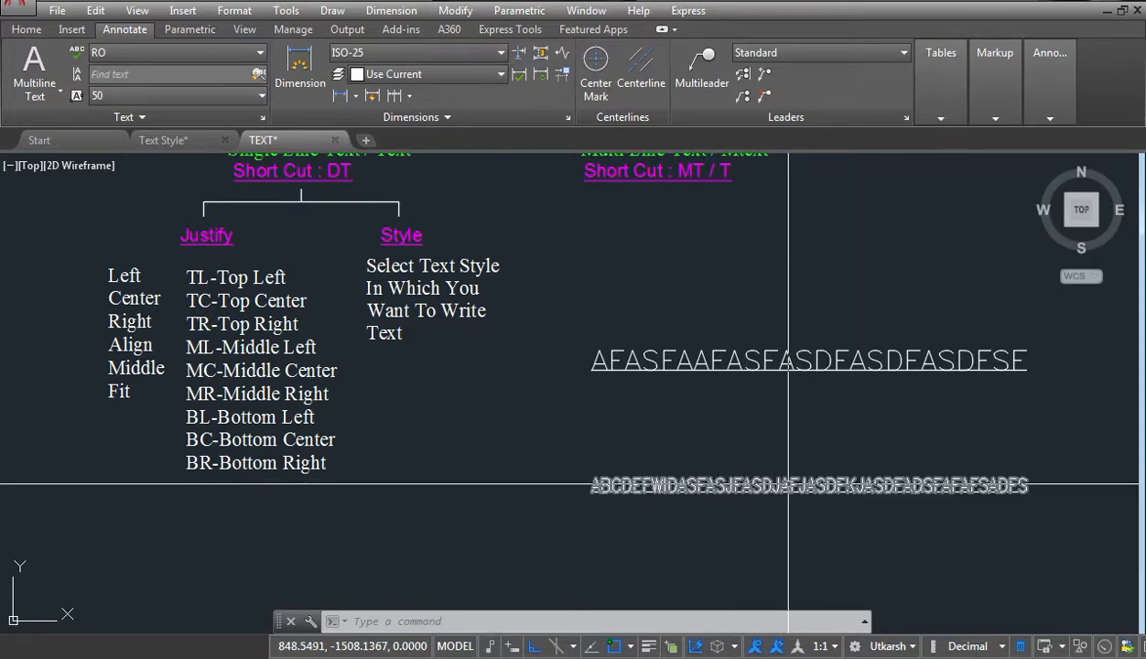
mouse_move(600, 410)
middle_mouse_down()
mouse_move(617, 467)
mouse_move(602, 519)
middle_mouse_up()
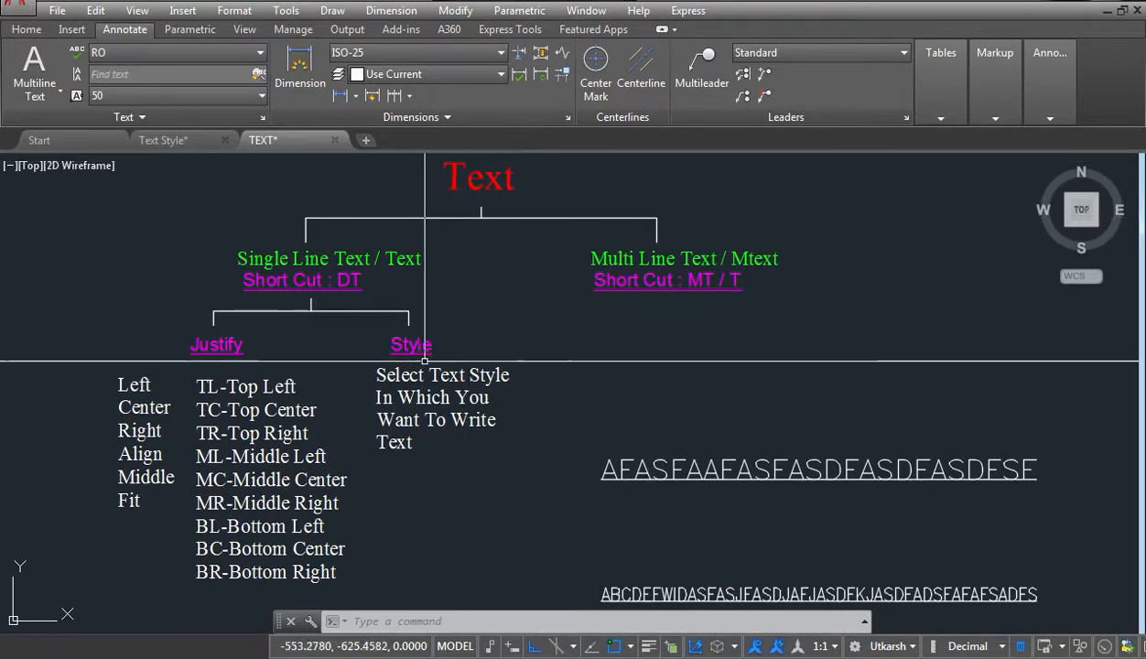